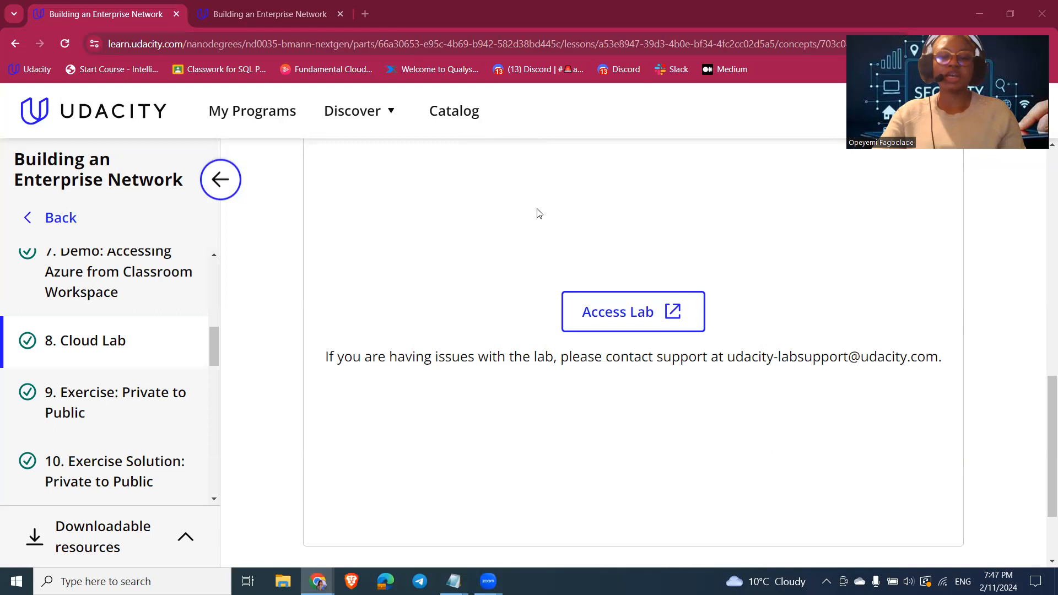
Step: Start loading the cloud lab and review the Private to Public exercise tasks in the untitled Notepad notes
click(611, 318)
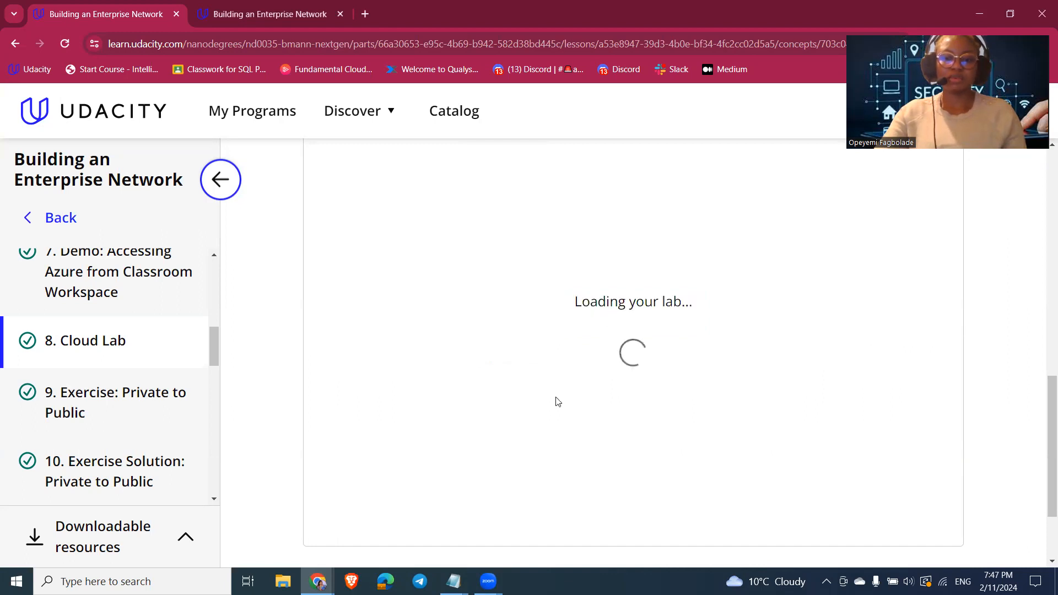
mouse_move(453, 580)
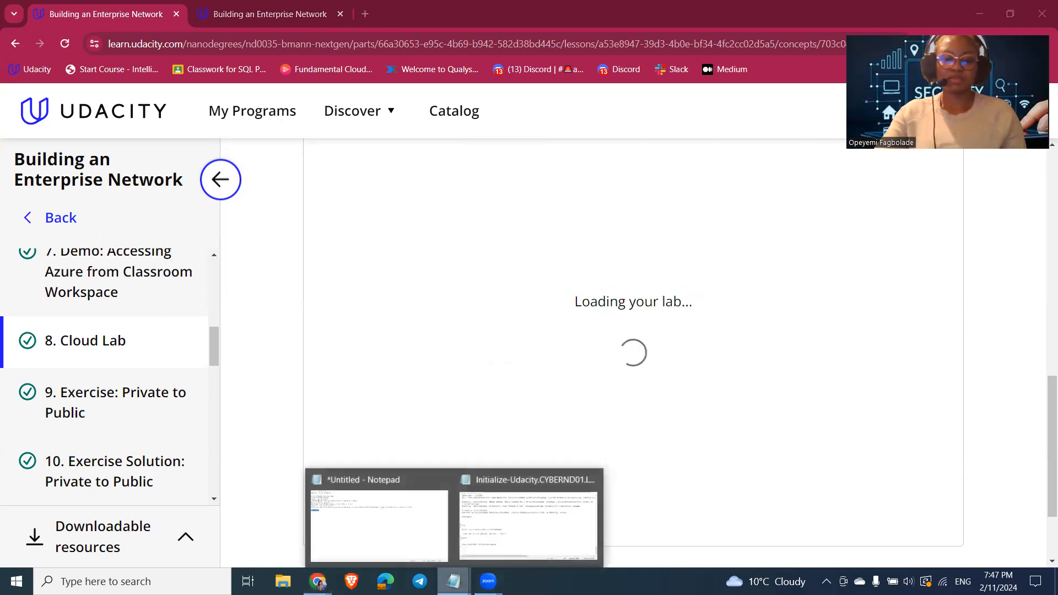
click(380, 548)
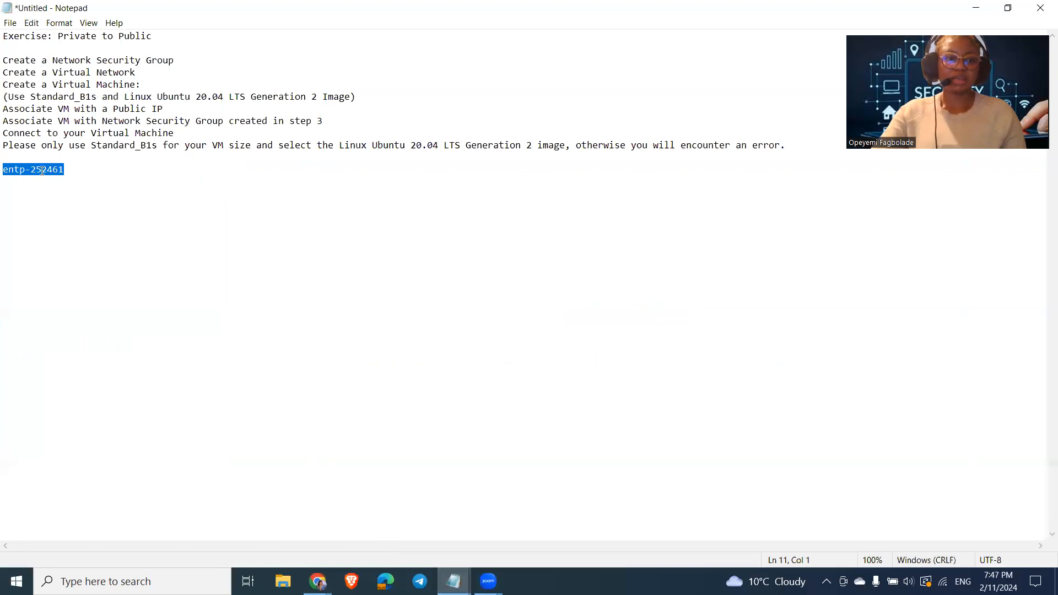
drag(5, 61, 278, 157)
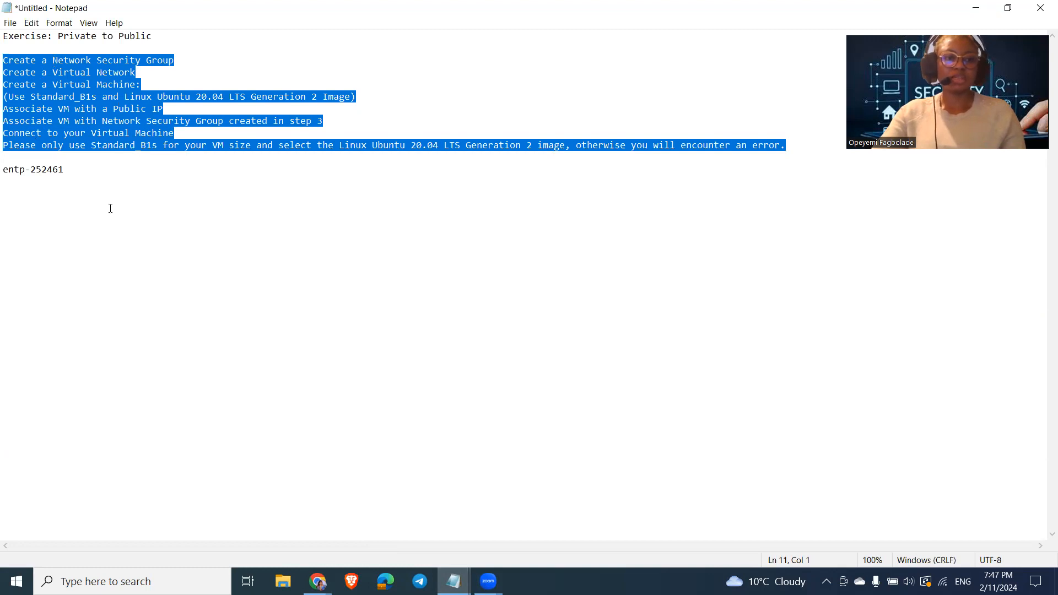
click(64, 170)
drag(48, 60, 174, 61)
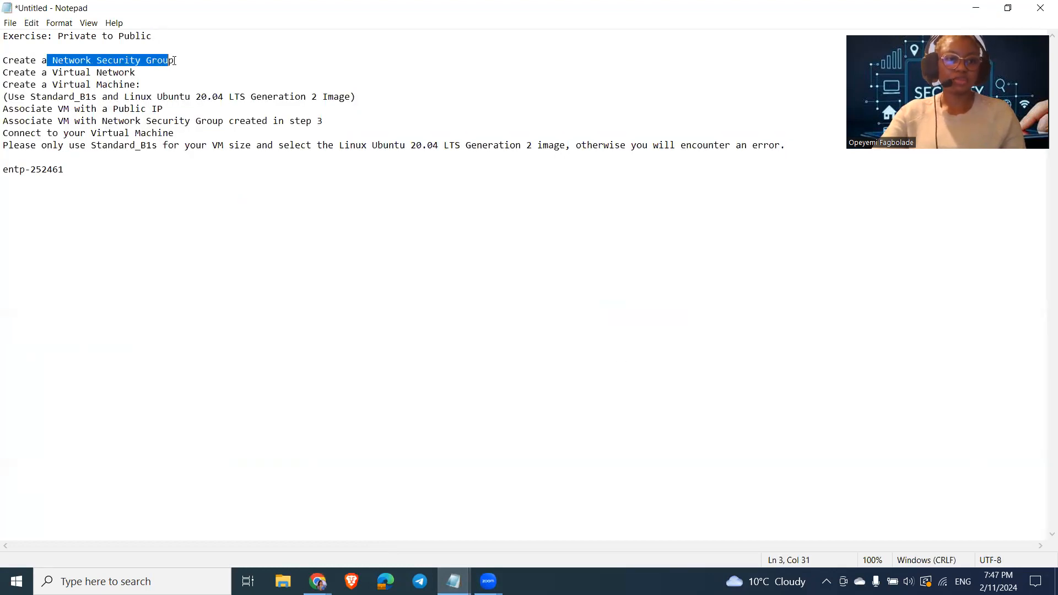
click(53, 73)
drag(53, 72, 140, 85)
drag(54, 86, 142, 85)
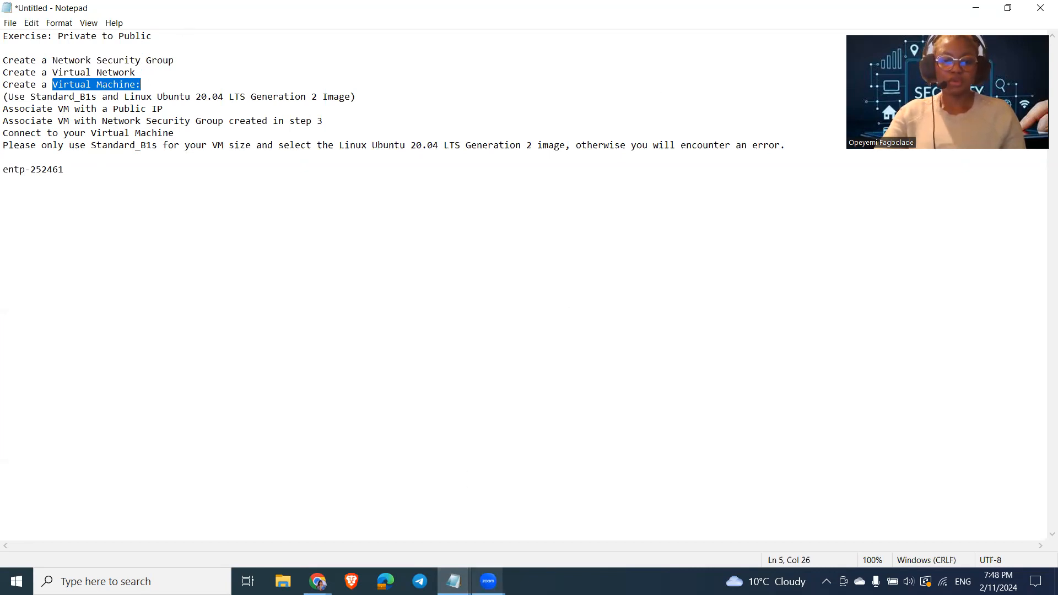
Step: Switch back to the Udacity Cloud Lab page in Chrome, reload it and launch the lab workspace again
mouse_move(489, 581)
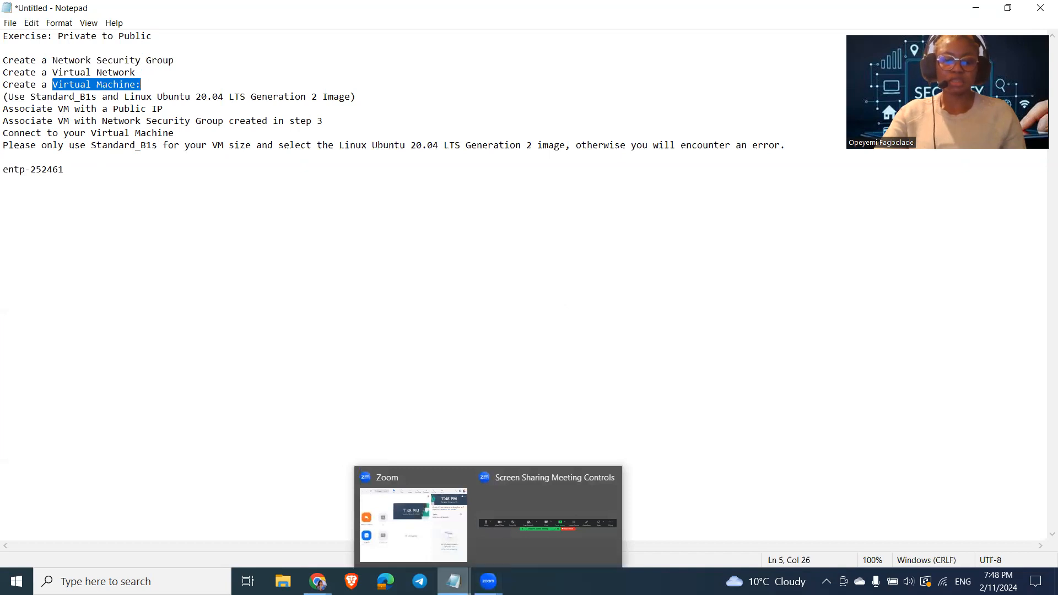
mouse_move(453, 582)
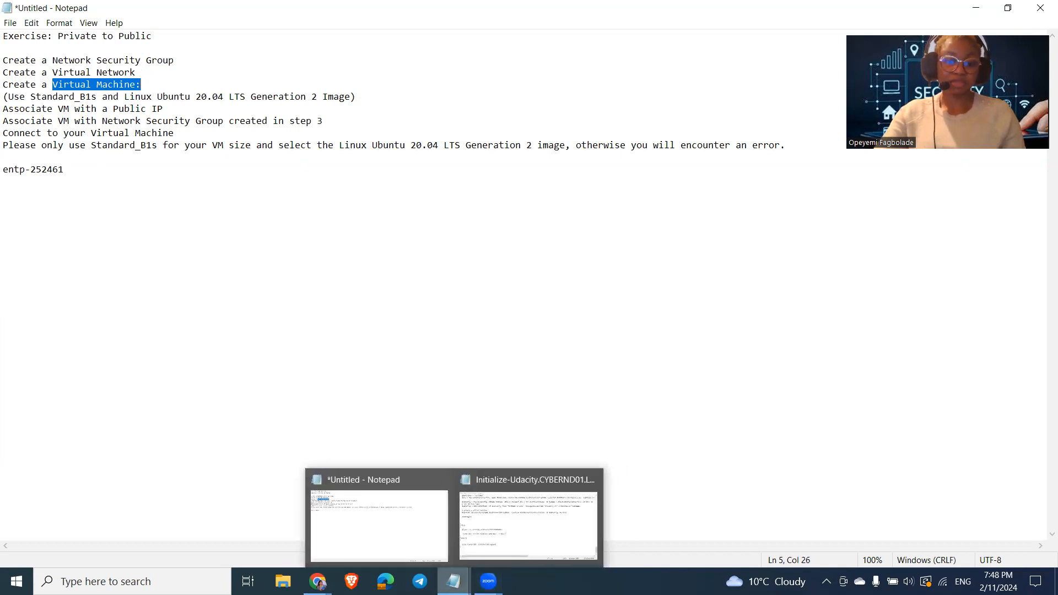
mouse_move(317, 582)
click(346, 513)
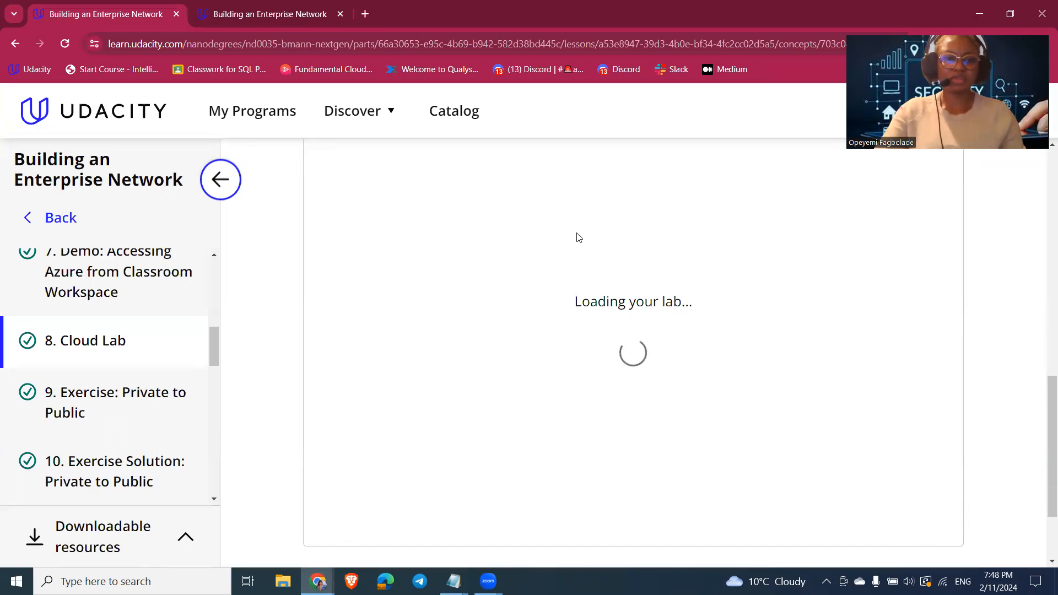
click(66, 44)
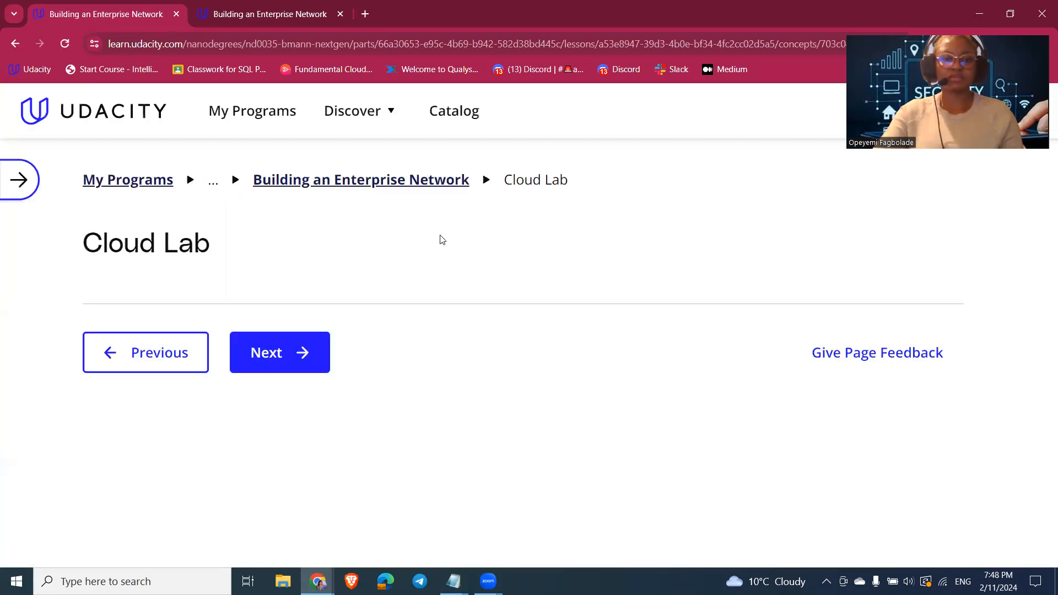
scroll(446, 328, down, 15)
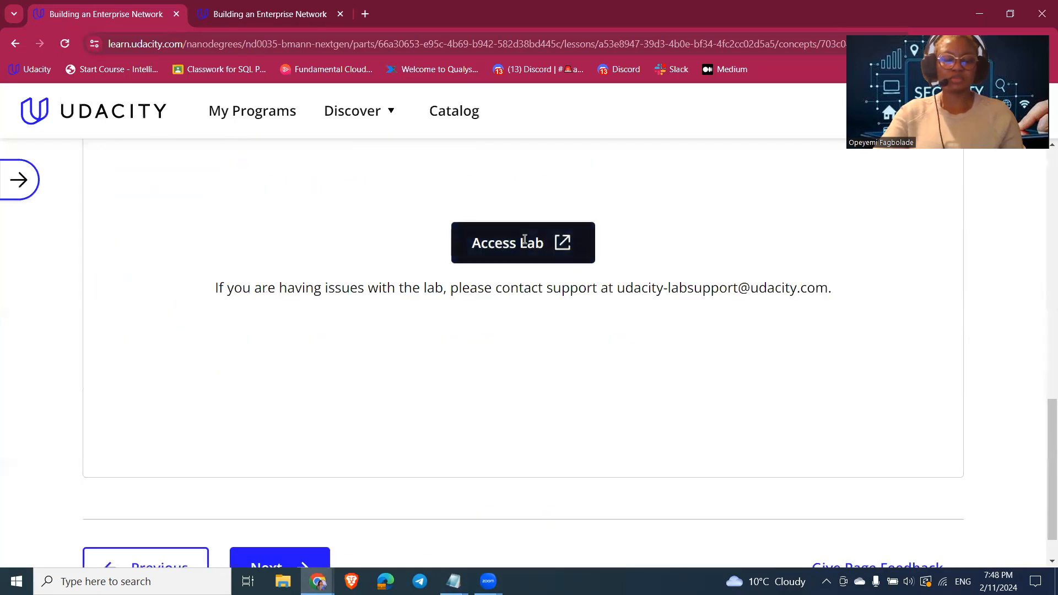
click(525, 244)
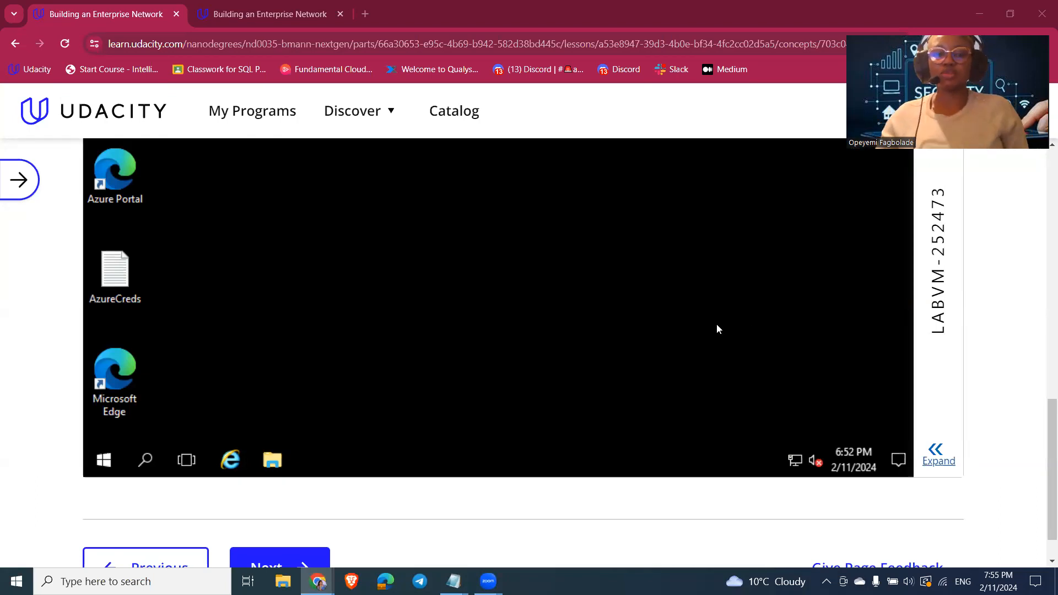
scroll(1003, 336, up, 5)
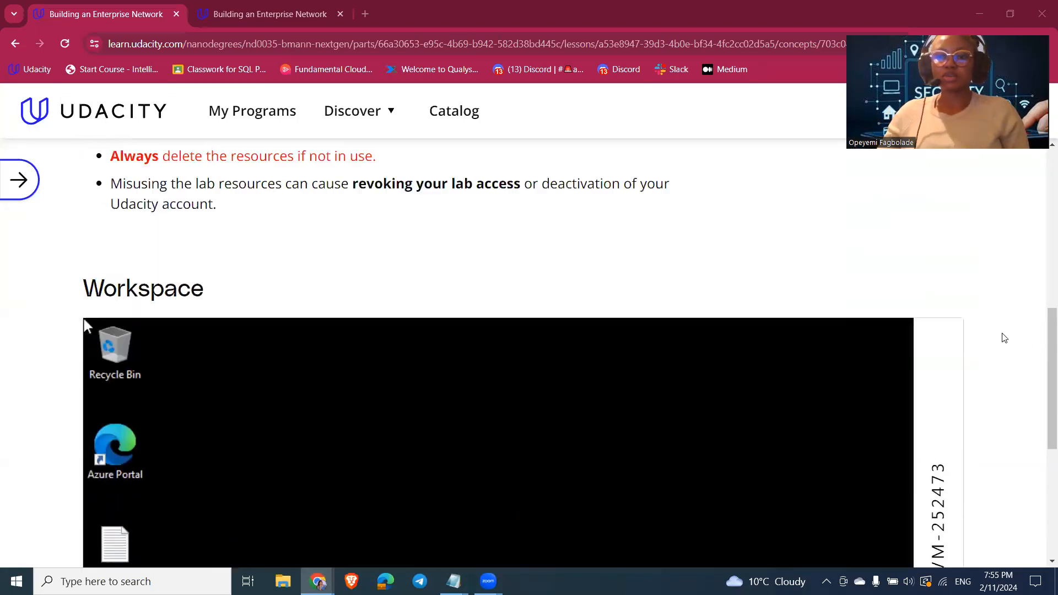
scroll(1004, 339, down, 5)
scroll(1005, 339, up, 3)
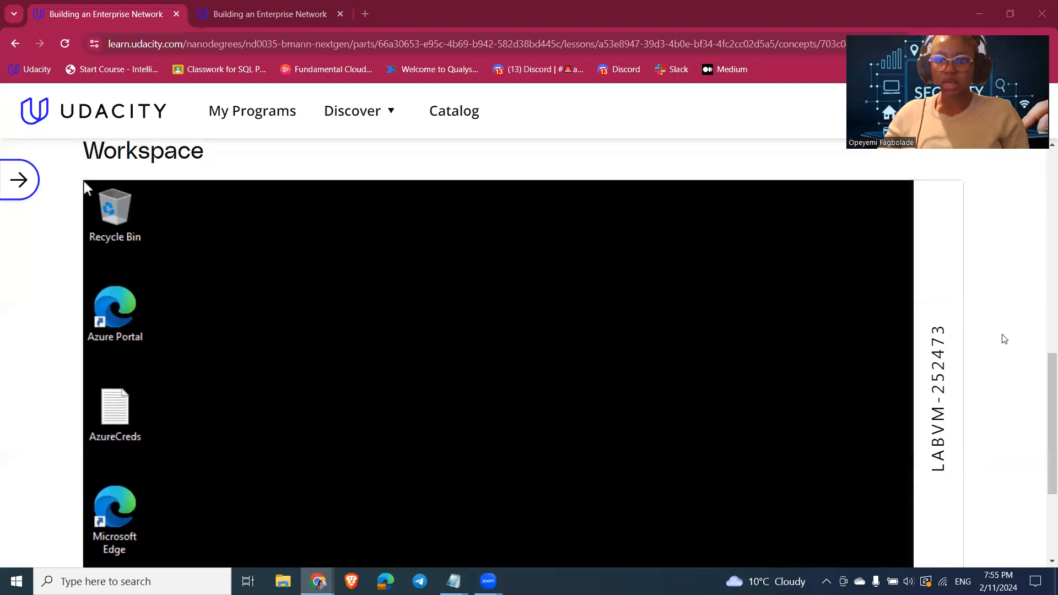
scroll(1004, 338, down, 1)
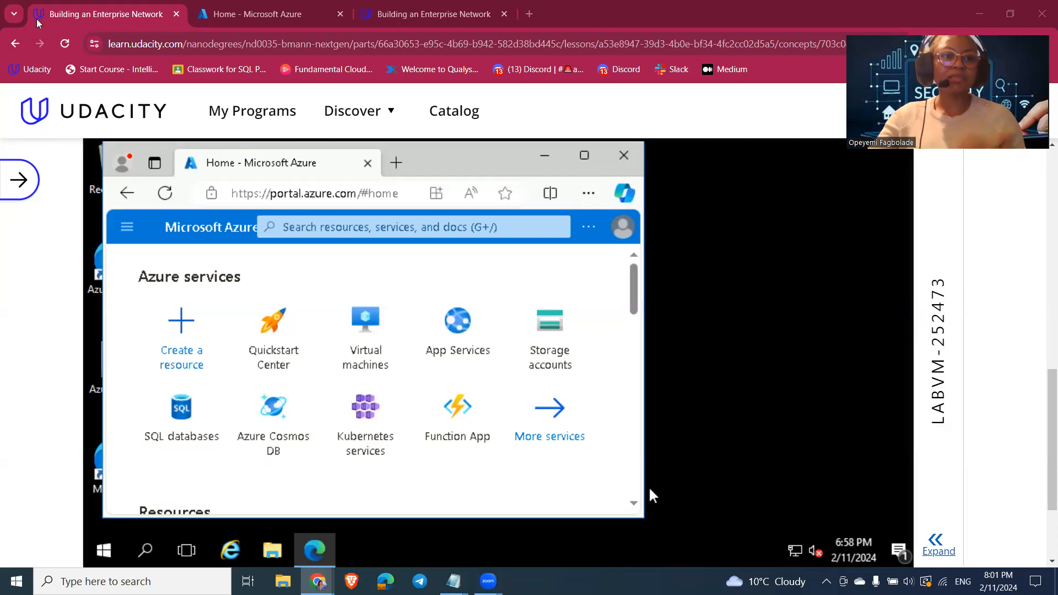
Step: Look over the Azure portal home page and the virtual network gateway exercise instructions open in the browser
click(272, 17)
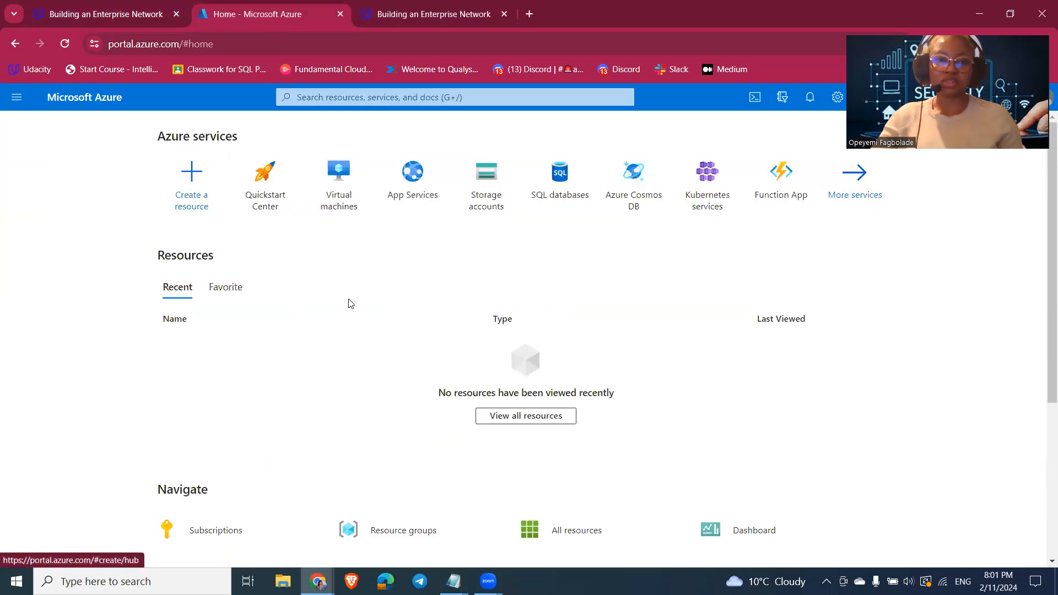
click(388, 15)
scroll(395, 329, down, 4)
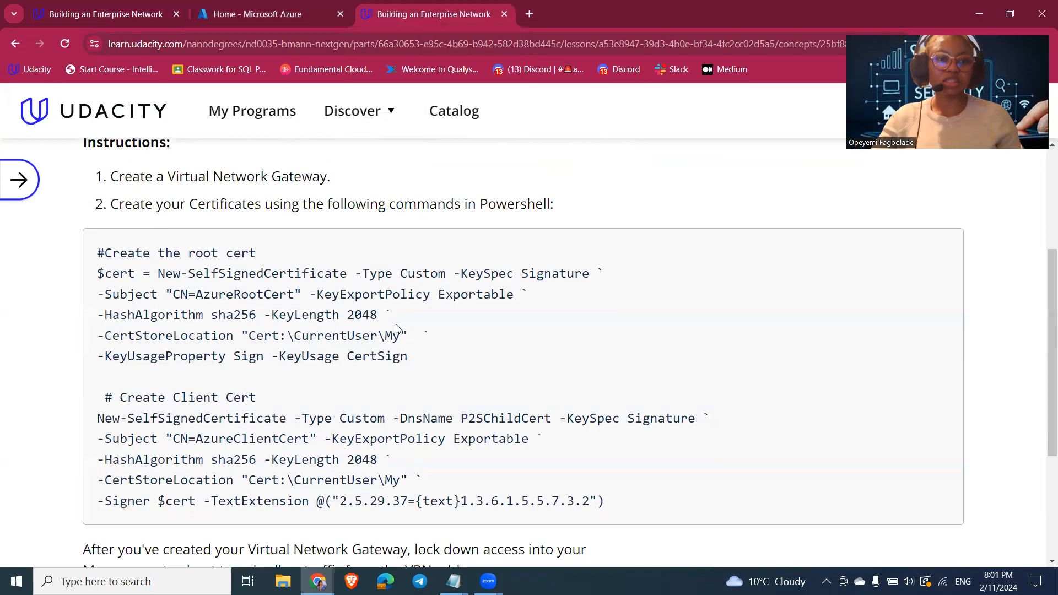
click(275, 14)
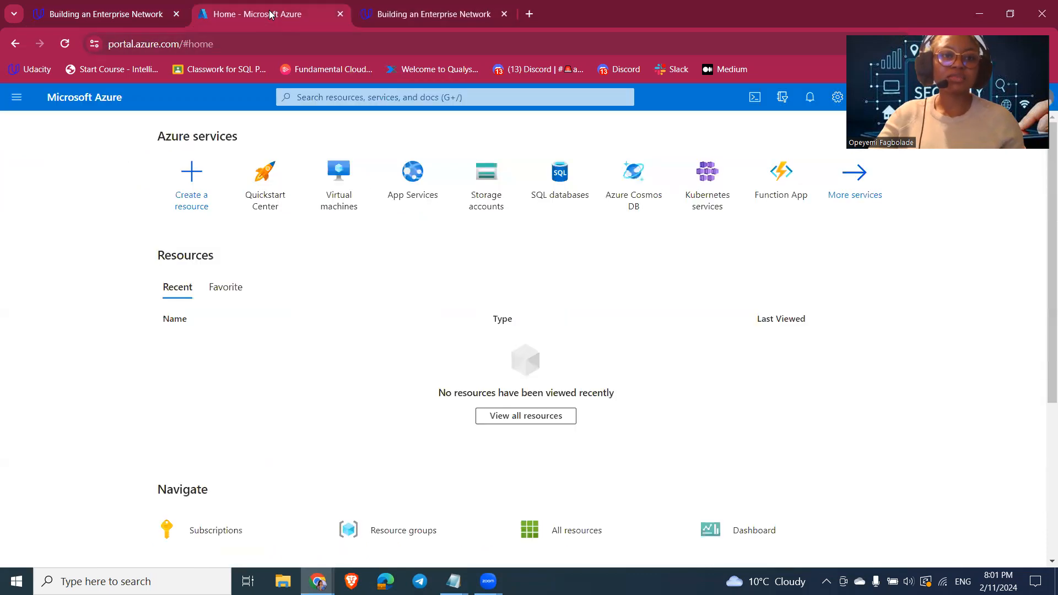
Step: Return to the lab desktop and search the web for "udacity login" in a new page of its browser
click(151, 17)
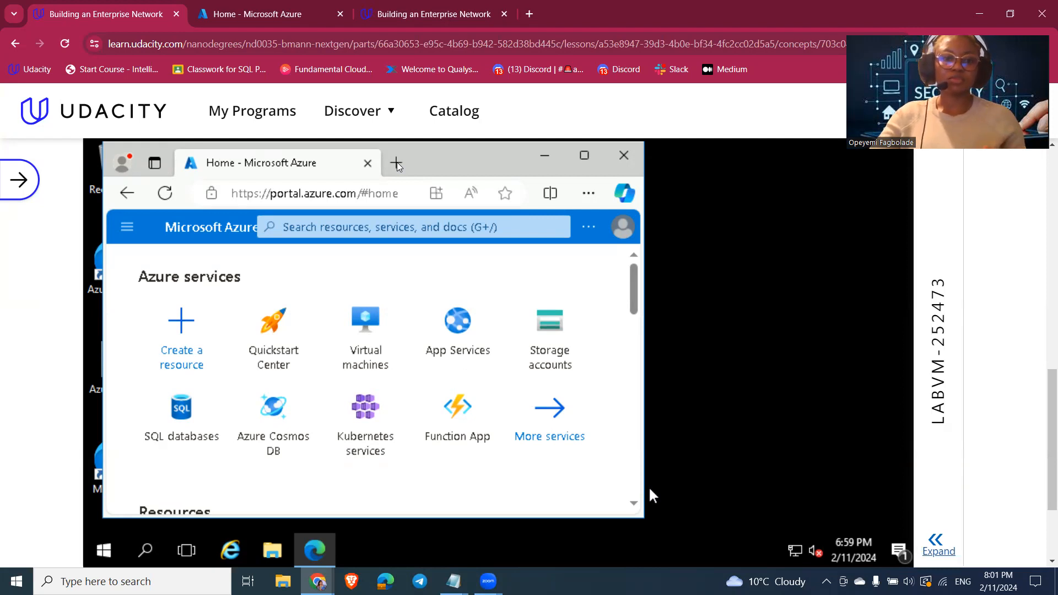
click(396, 162)
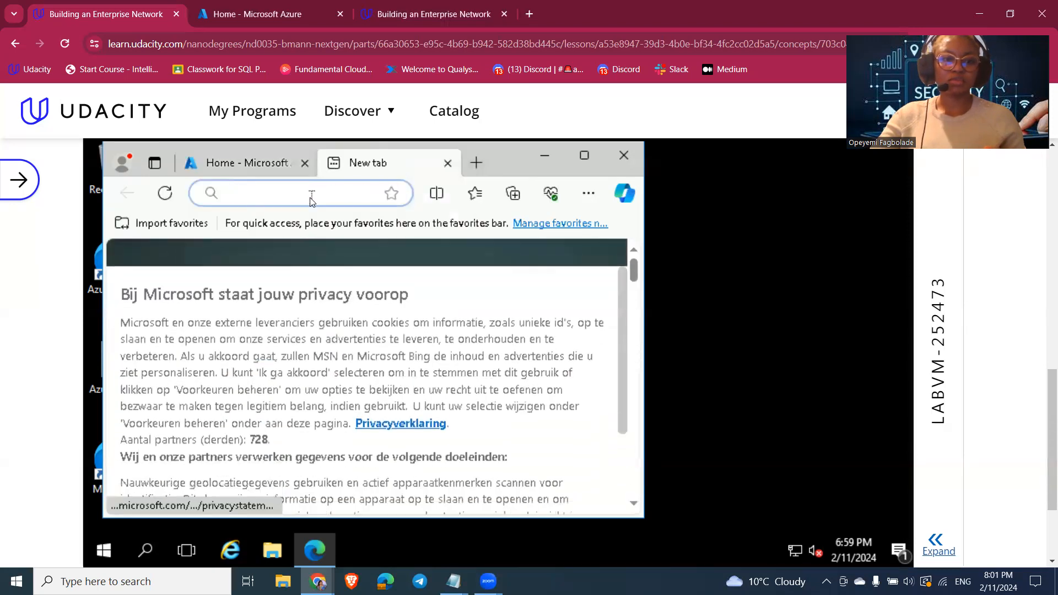
text(udacituy)
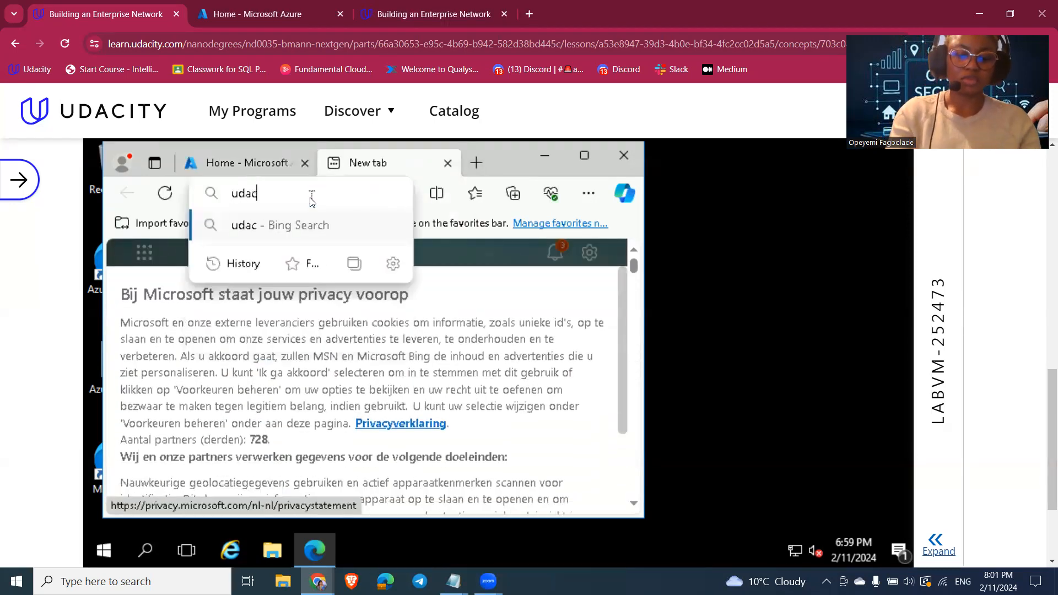
key(BackSpace)
key(BackSpace)
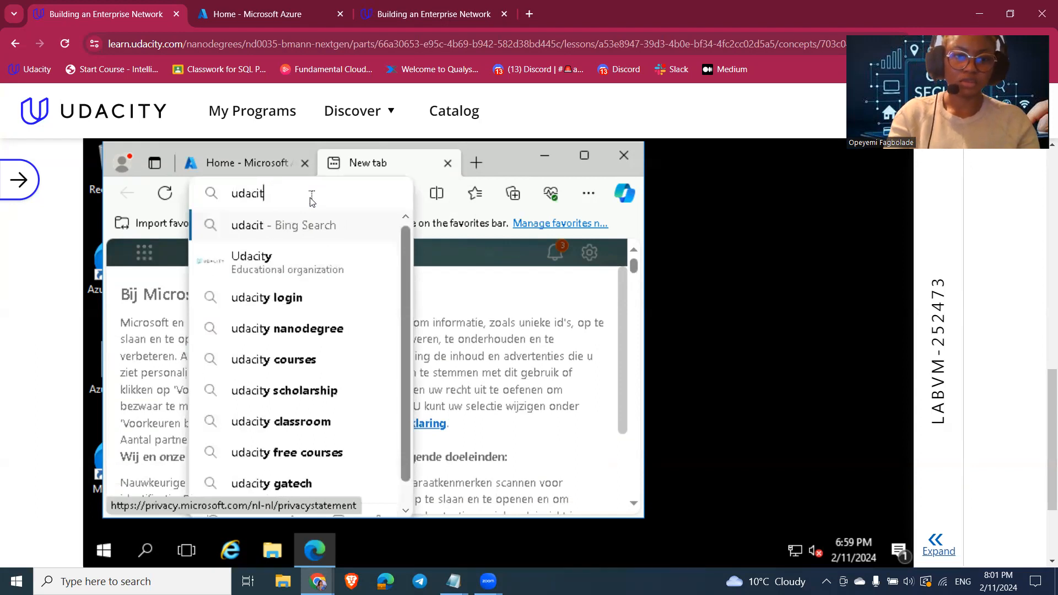
text(y login)
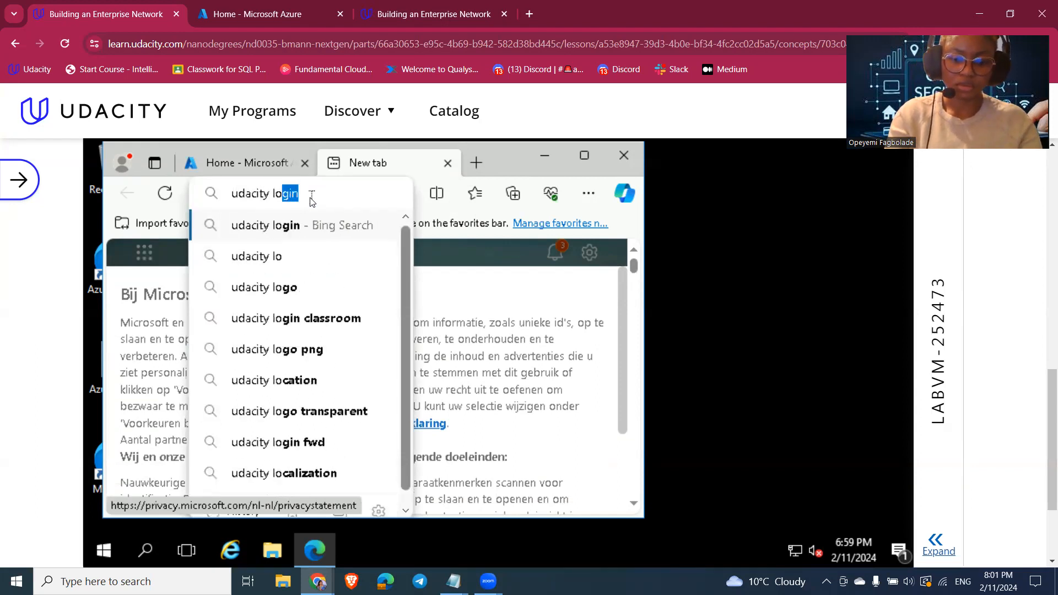
key(Return)
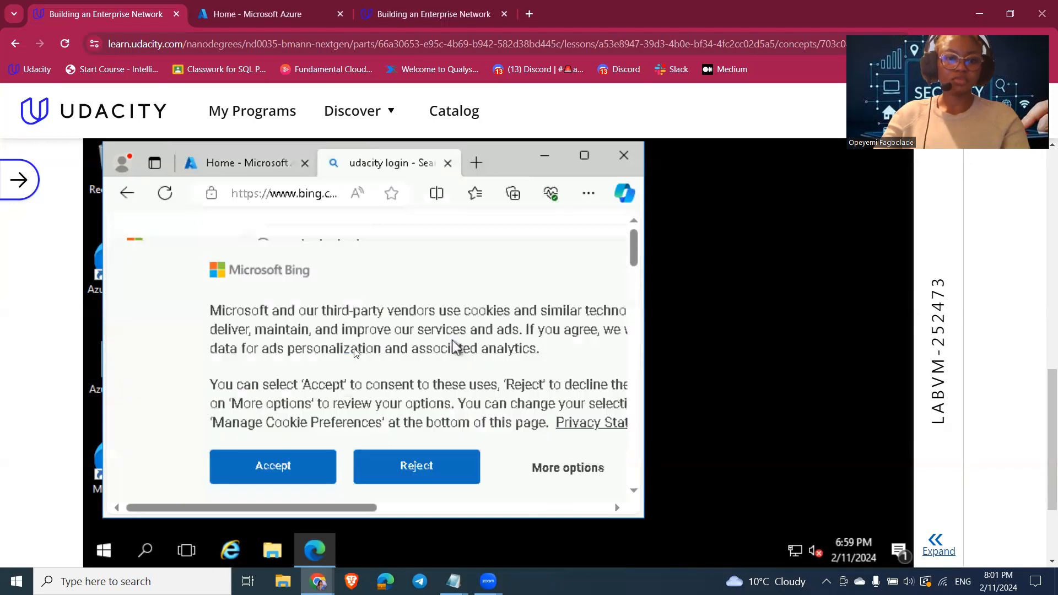
Step: Accept the Bing cookie notice, open the Udacity sign-in page from the search results and proceed with signing in
click(286, 465)
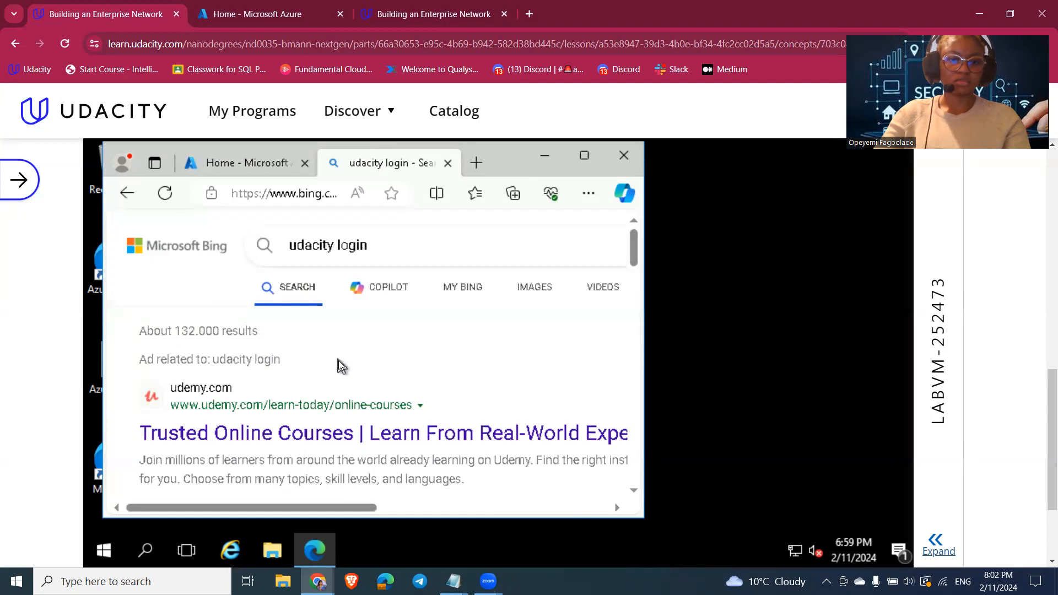
scroll(338, 361, down, 3)
click(276, 379)
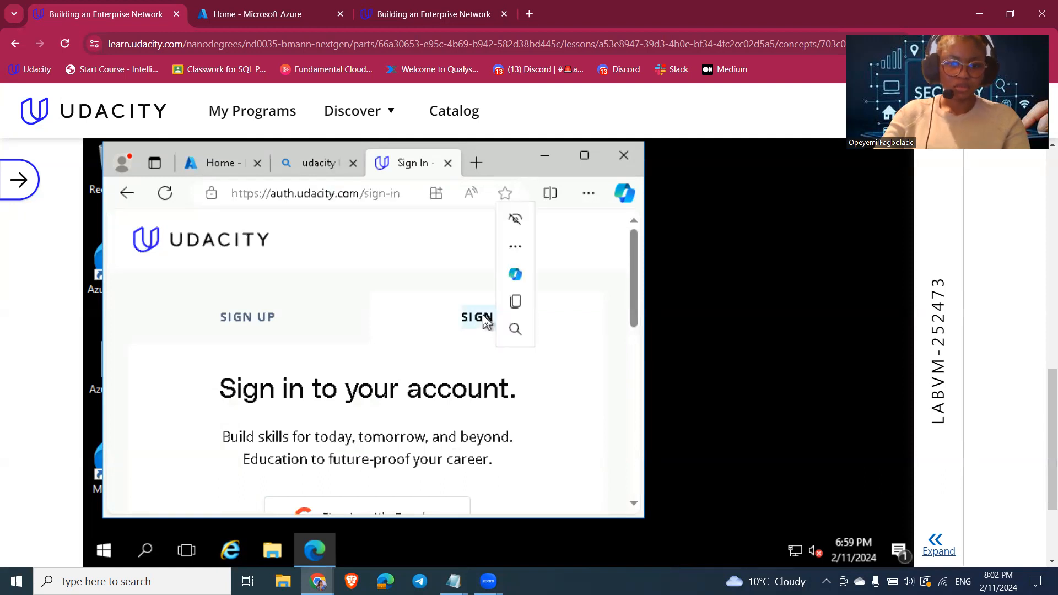
scroll(466, 325, down, 3)
click(445, 337)
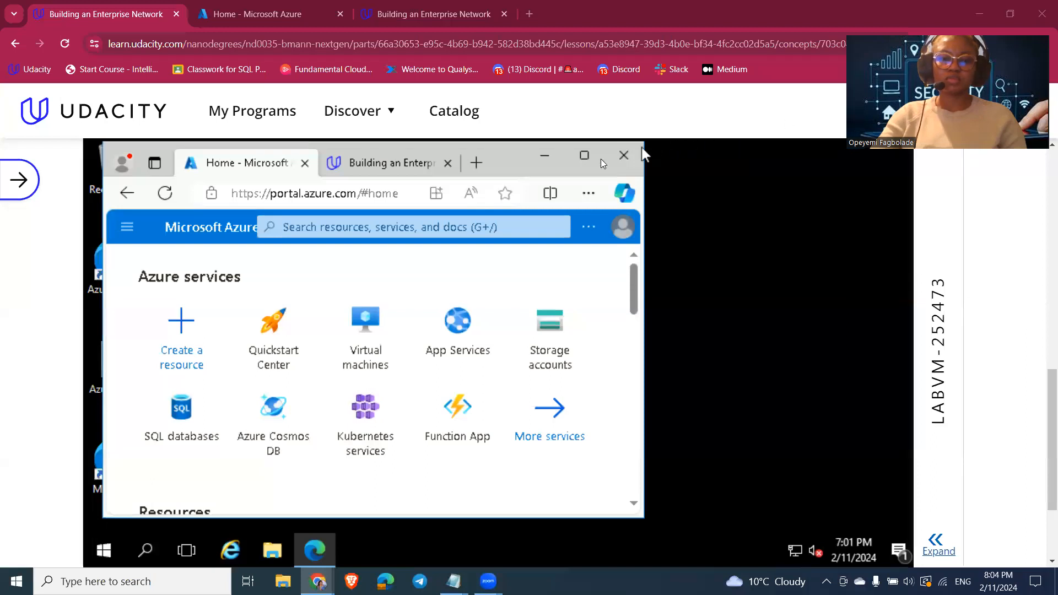
Step: Go back to the Azure portal outside the lab desktop, search for "resource groups" and open the Resource groups service
click(282, 15)
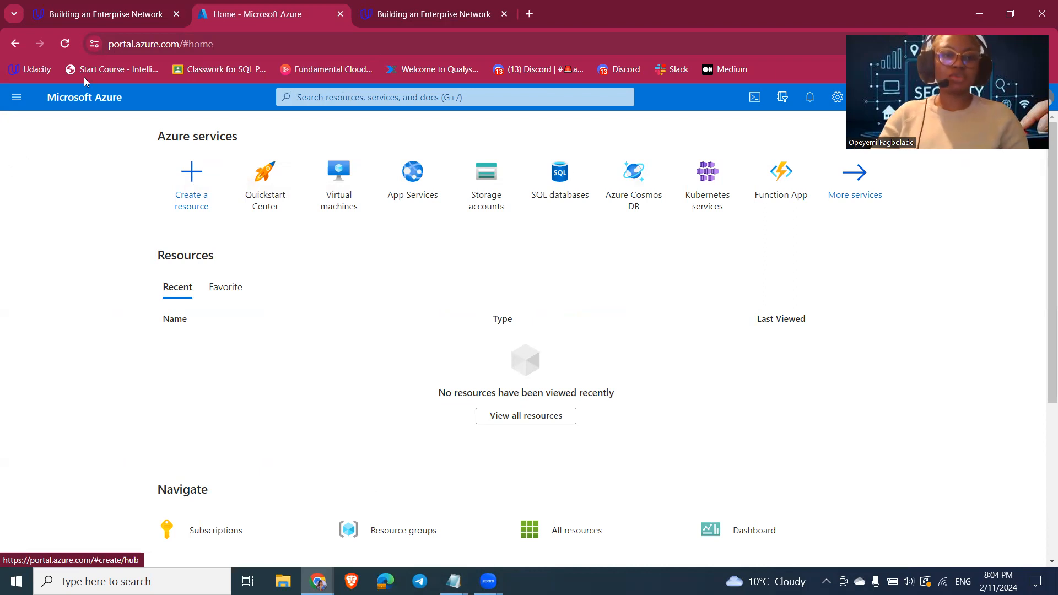
click(436, 101)
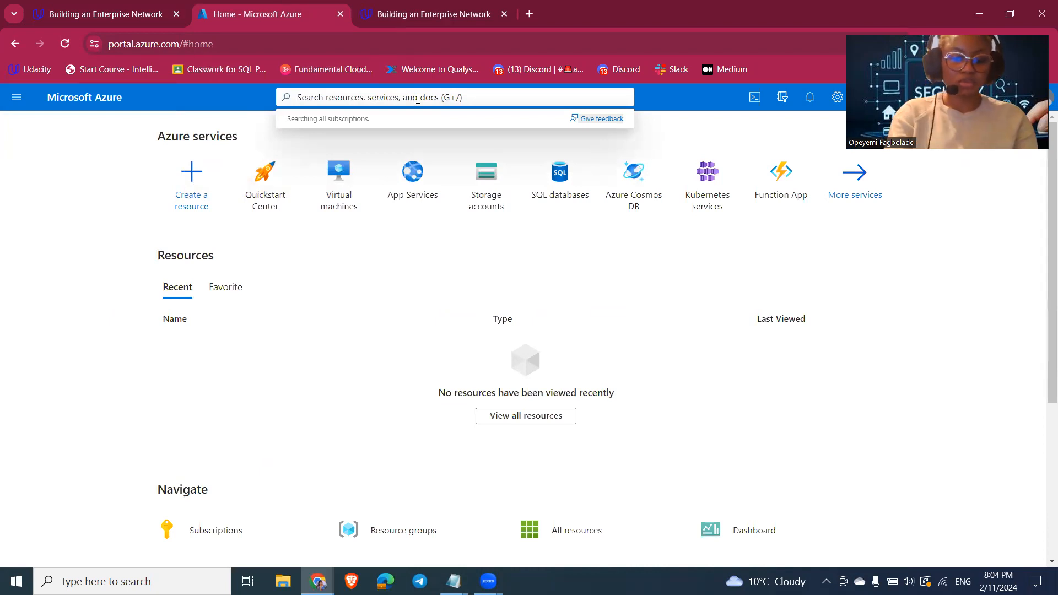
text(res)
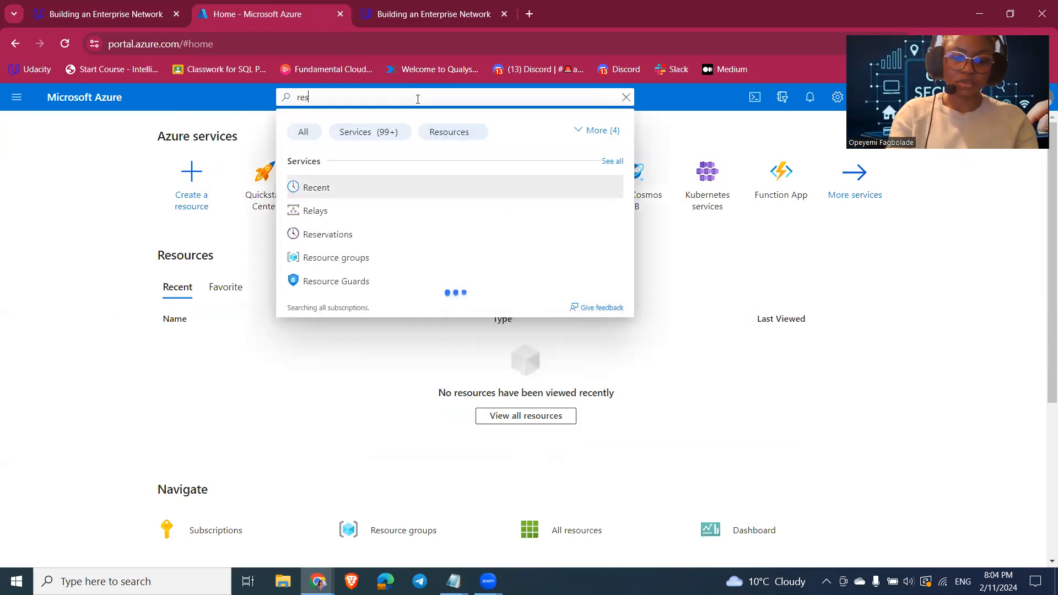
text(ource g)
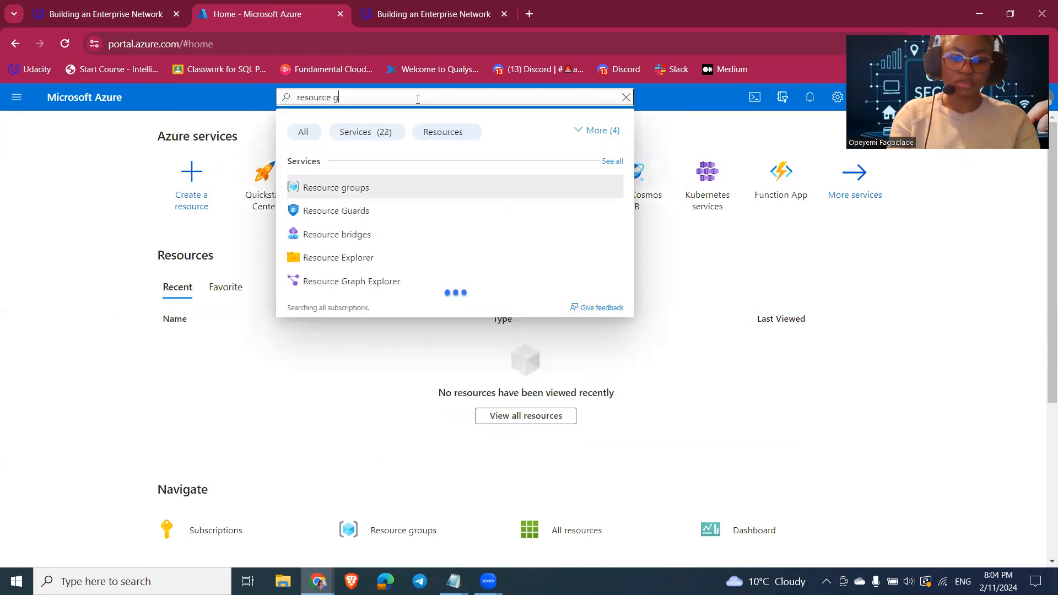
text(roups)
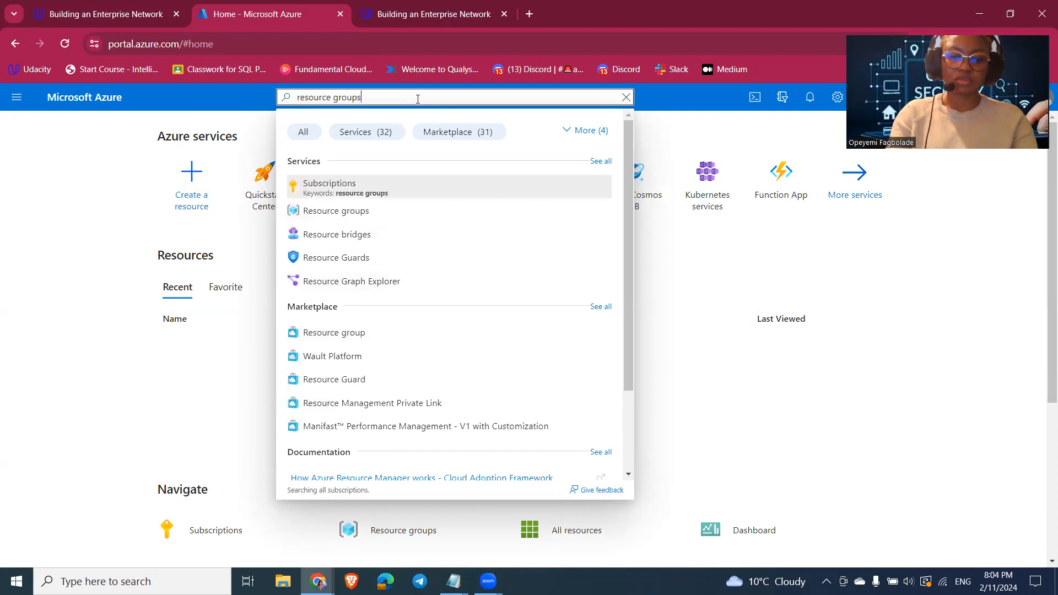
click(337, 187)
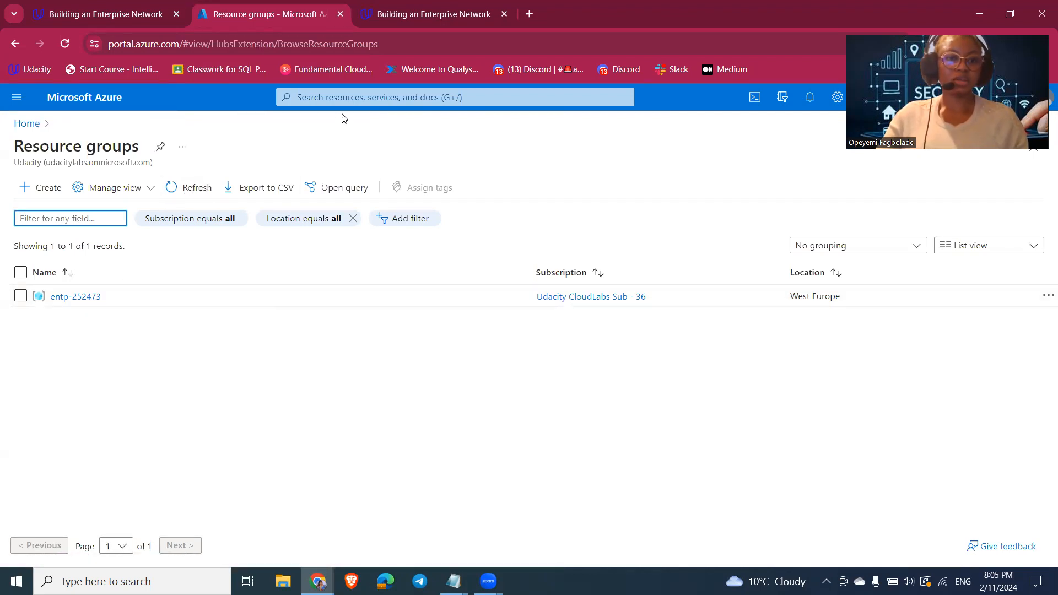
Step: Search the portal for "network security group", open the Network security groups service and start creating a new group
click(382, 100)
text(n)
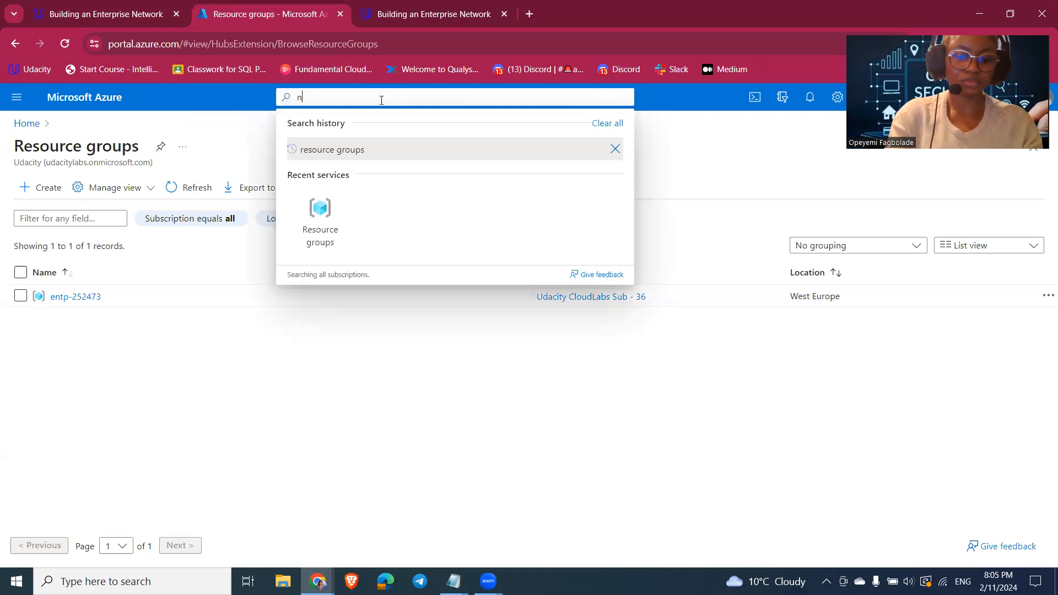
text(etwork sec)
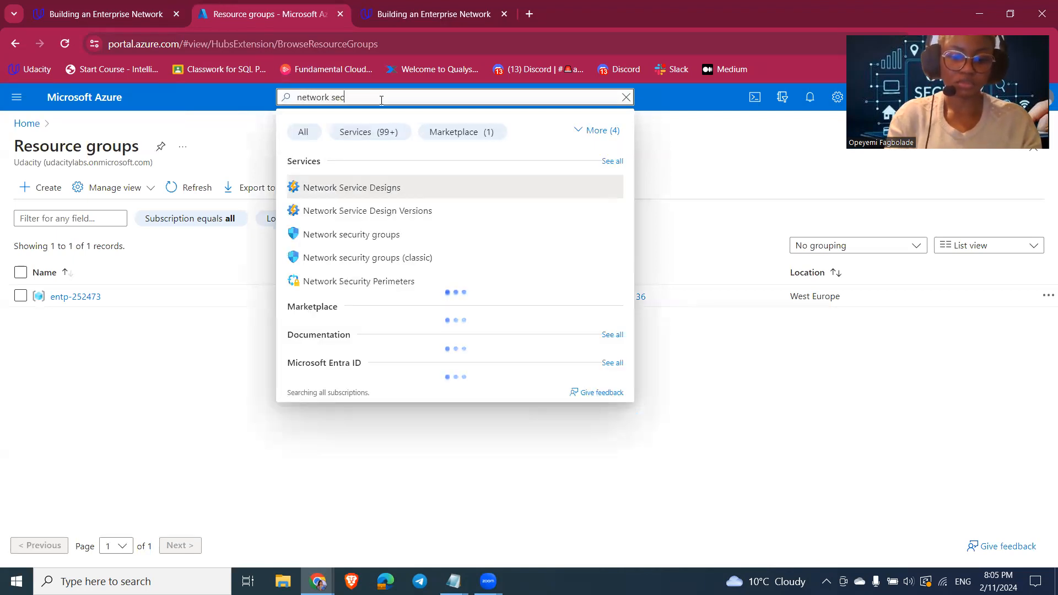
text(urity gr)
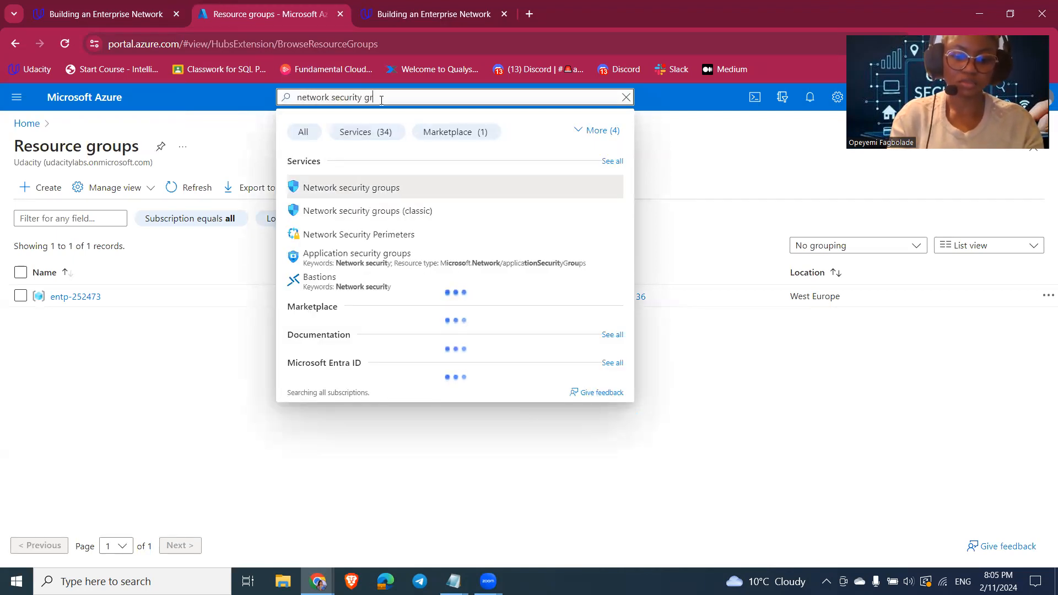
text(oup)
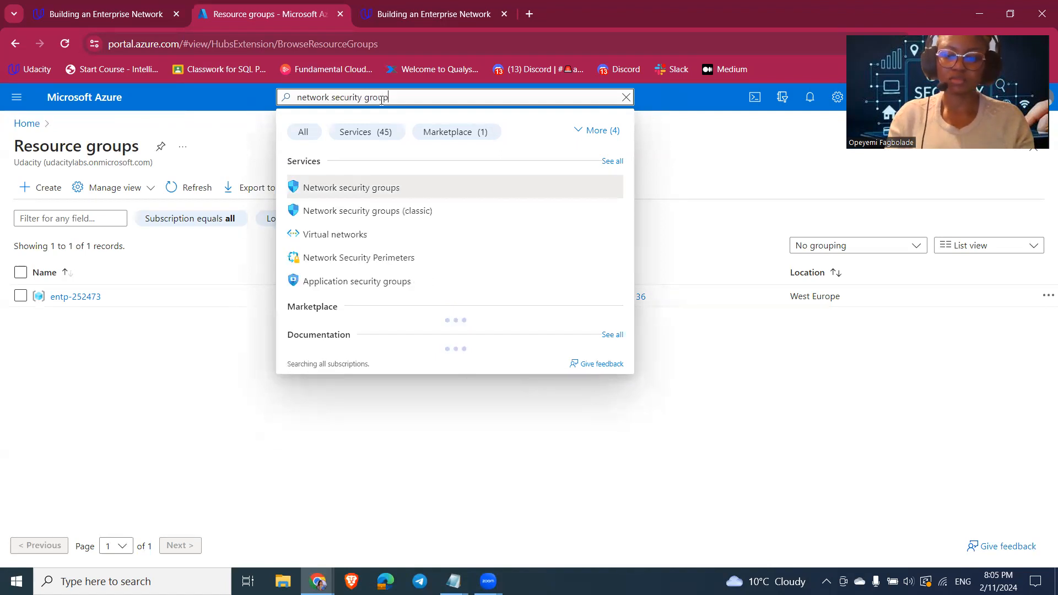
key(Return)
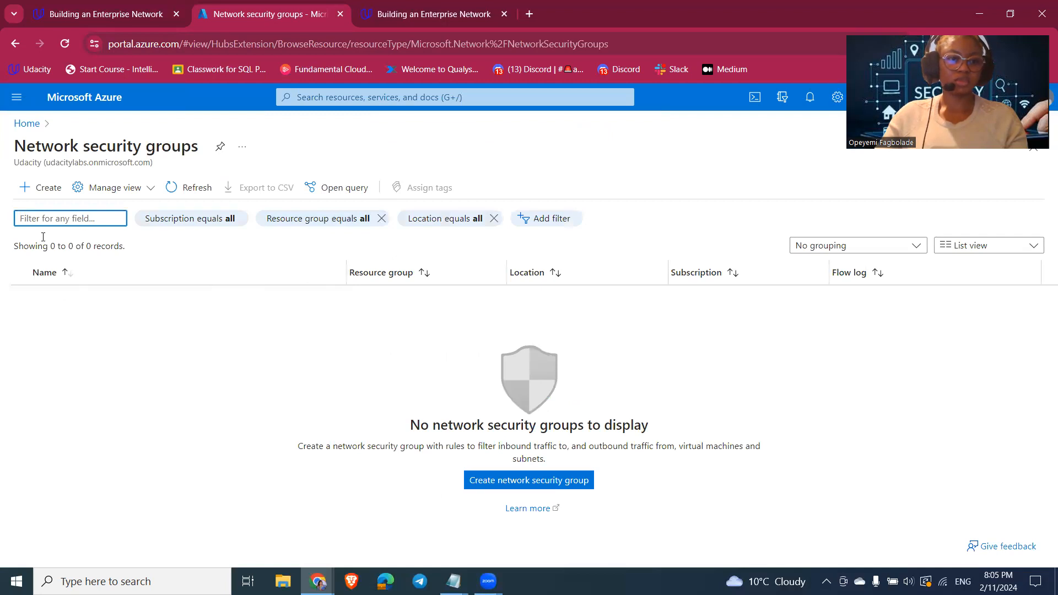
click(33, 192)
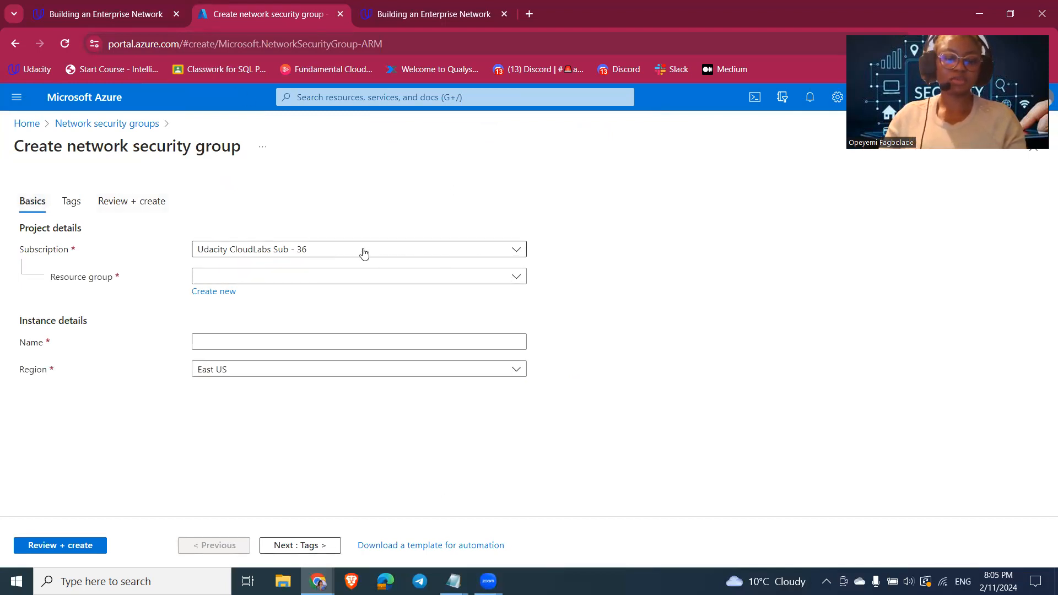
Step: Assign the network security group to resource group entp-252473 and name it with the owner's first name followed by "_NSG"
click(449, 250)
click(579, 247)
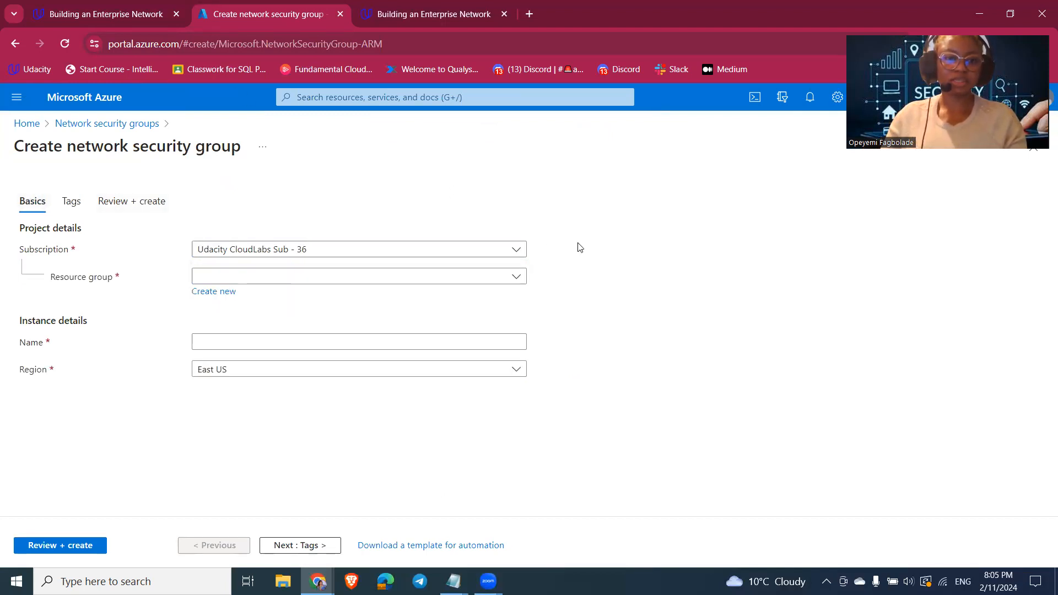
click(517, 279)
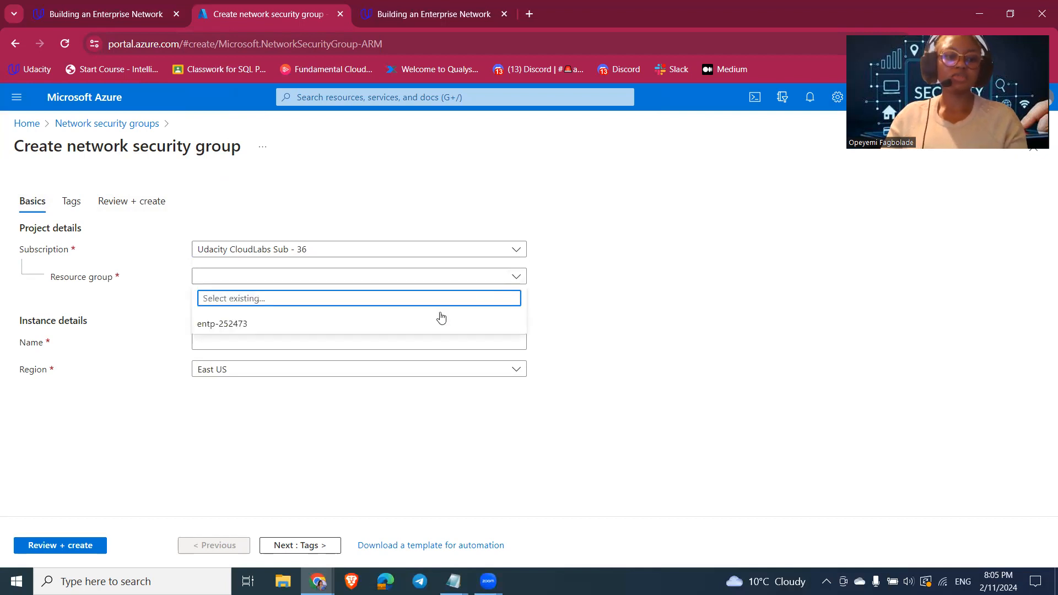
click(246, 326)
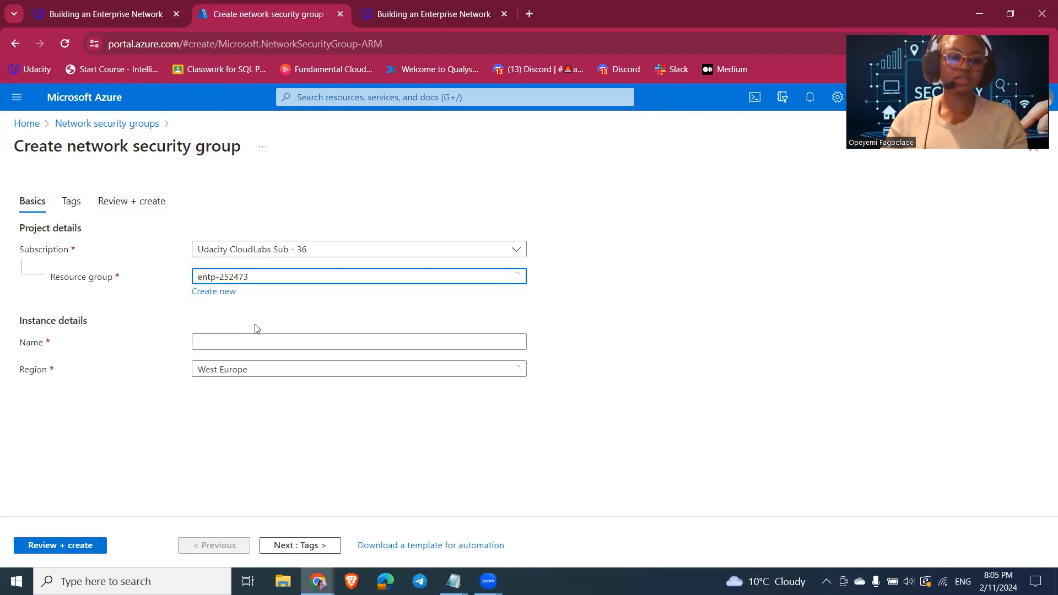
click(516, 277)
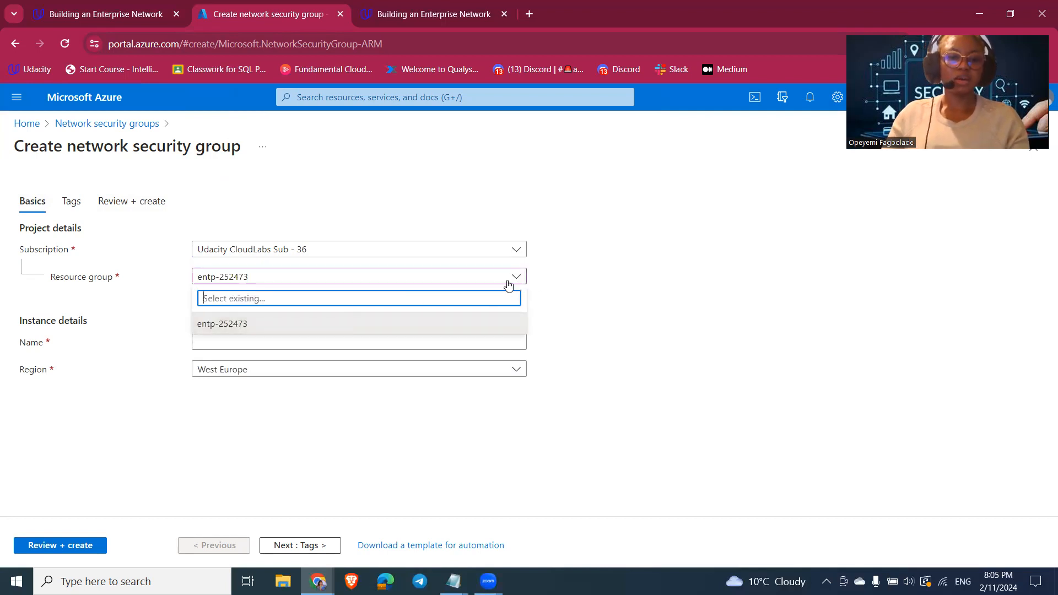
click(611, 303)
click(373, 338)
text(Opeyemi_NSG)
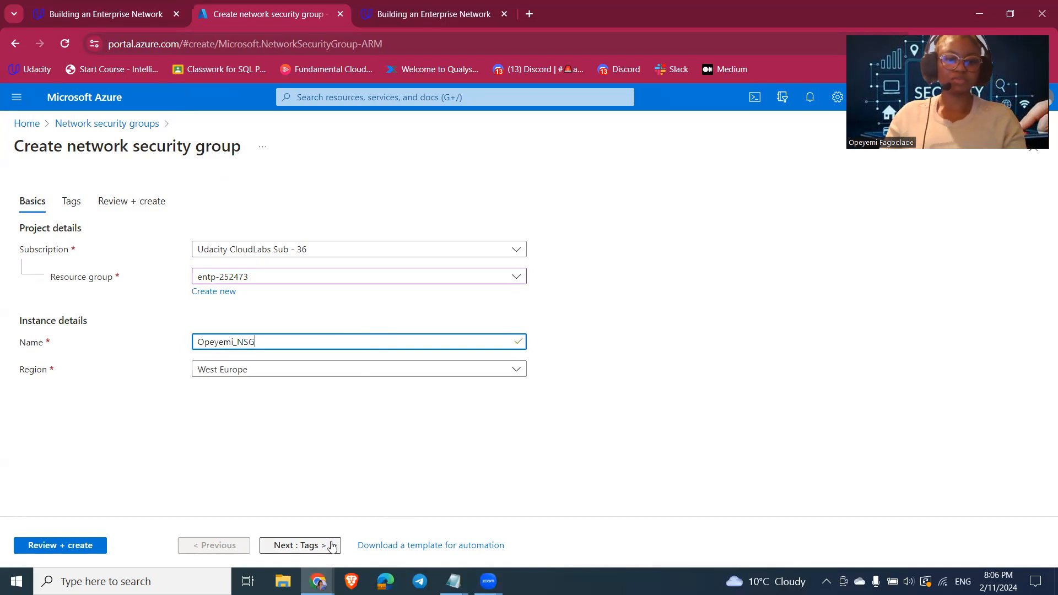
Step: Validate the network security group's configuration and deploy it
click(49, 546)
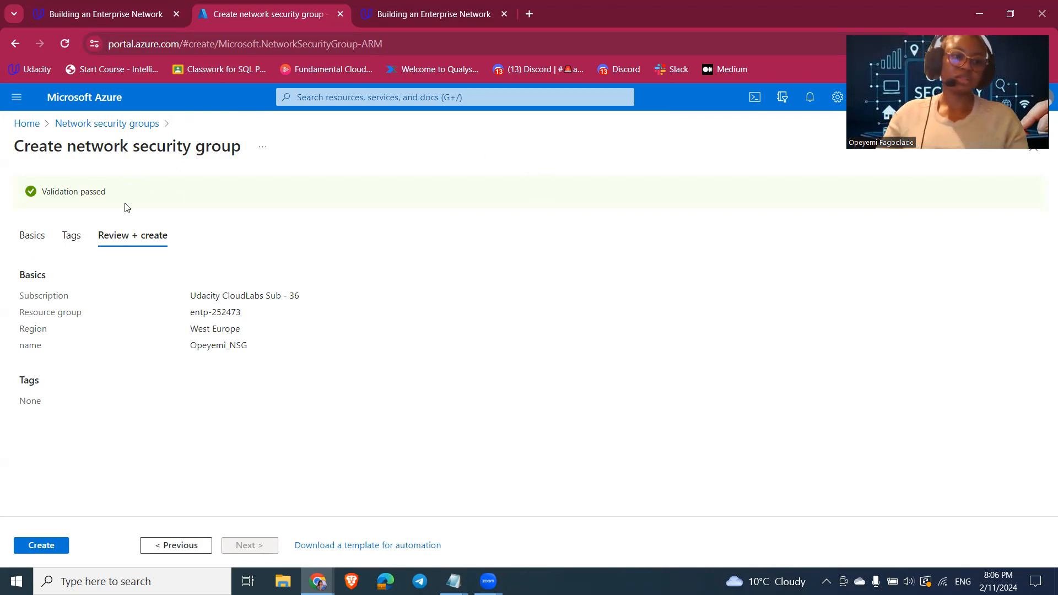
drag(42, 191, 107, 193)
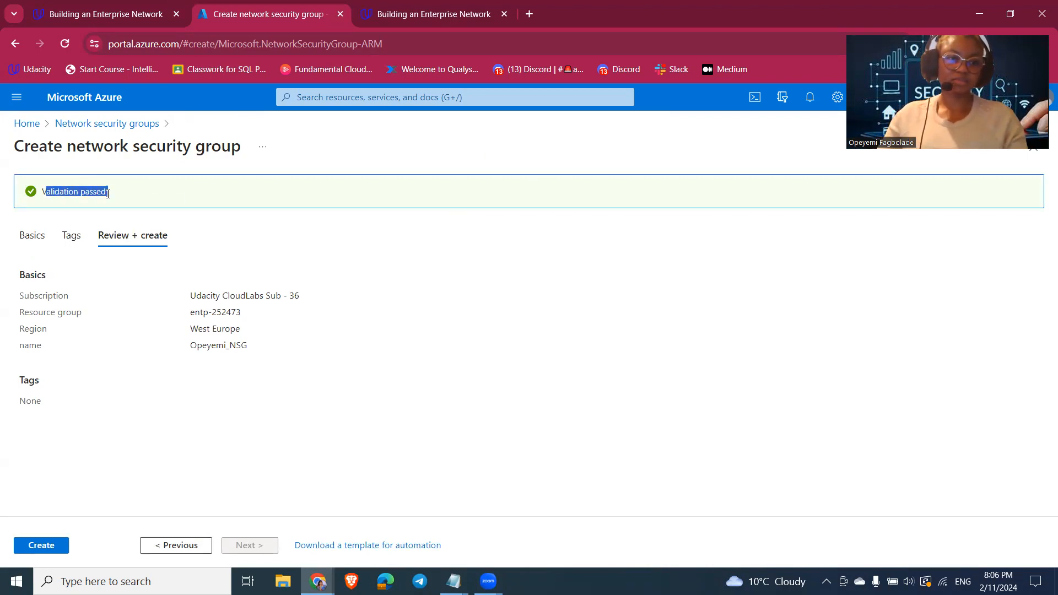
click(521, 363)
click(45, 547)
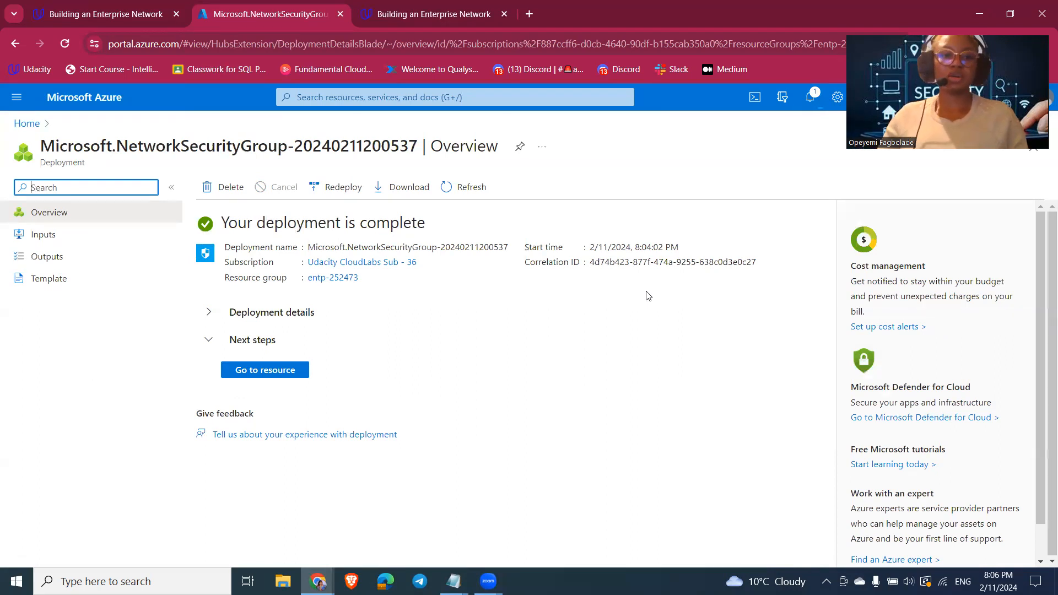
Step: Search the portal for "virtual networks", open the Virtual networks service and start creating a new virtual network
click(400, 98)
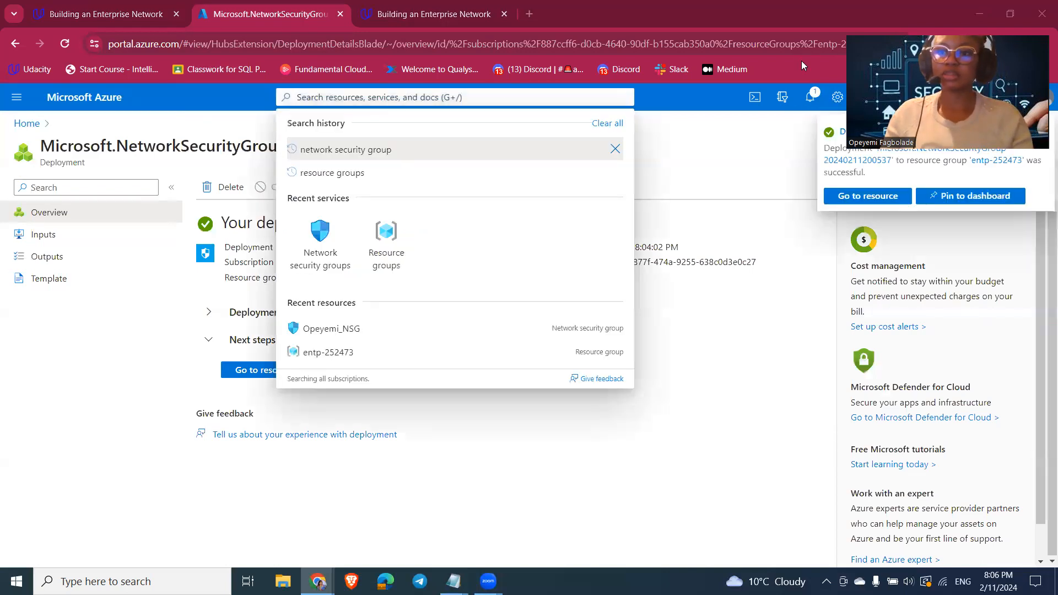
click(511, 97)
text(vi)
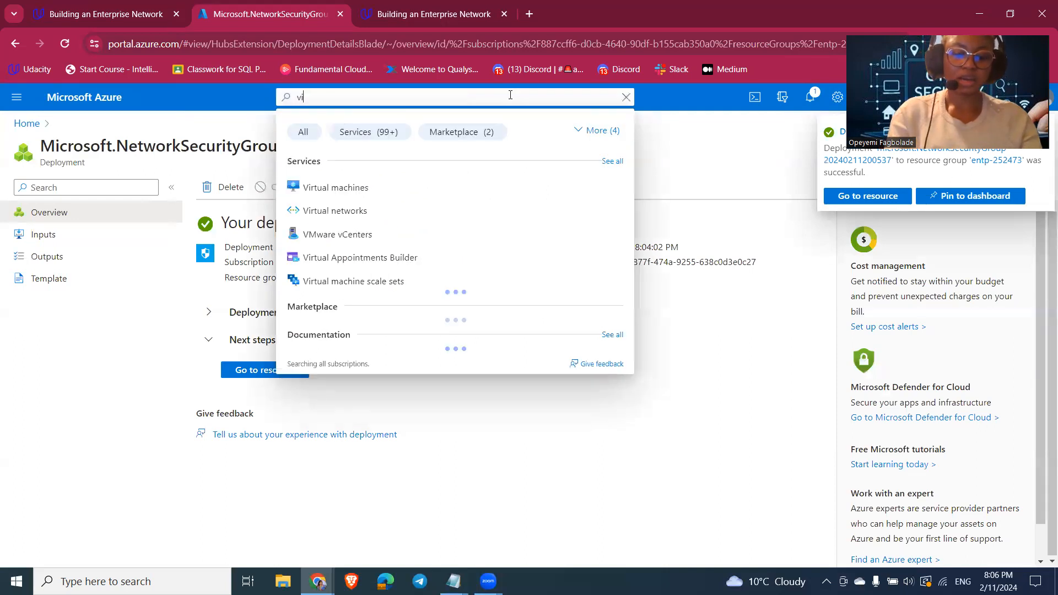
text(rtual n)
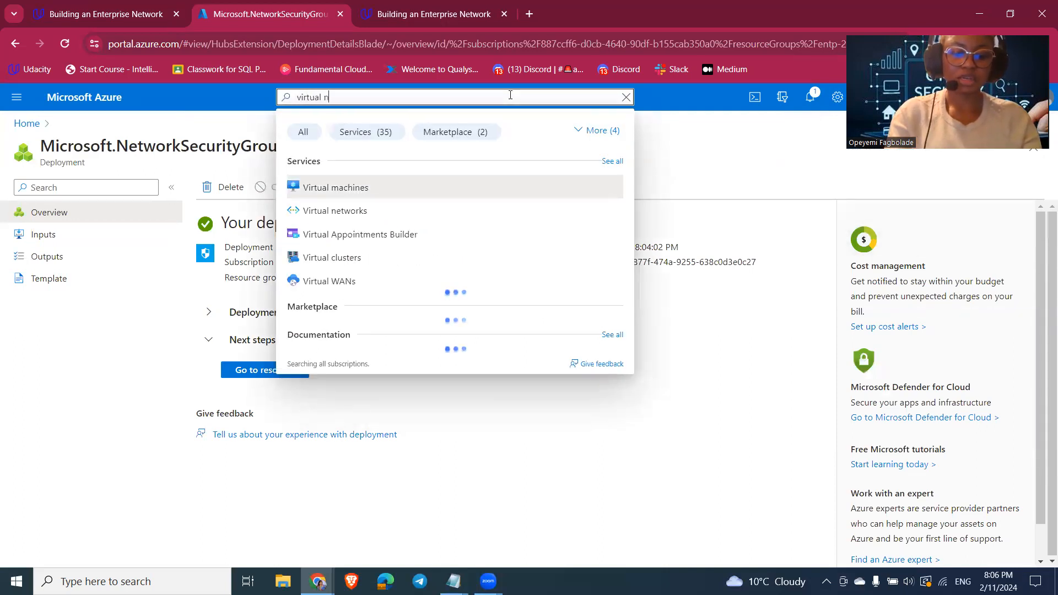
text(etworks)
click(329, 198)
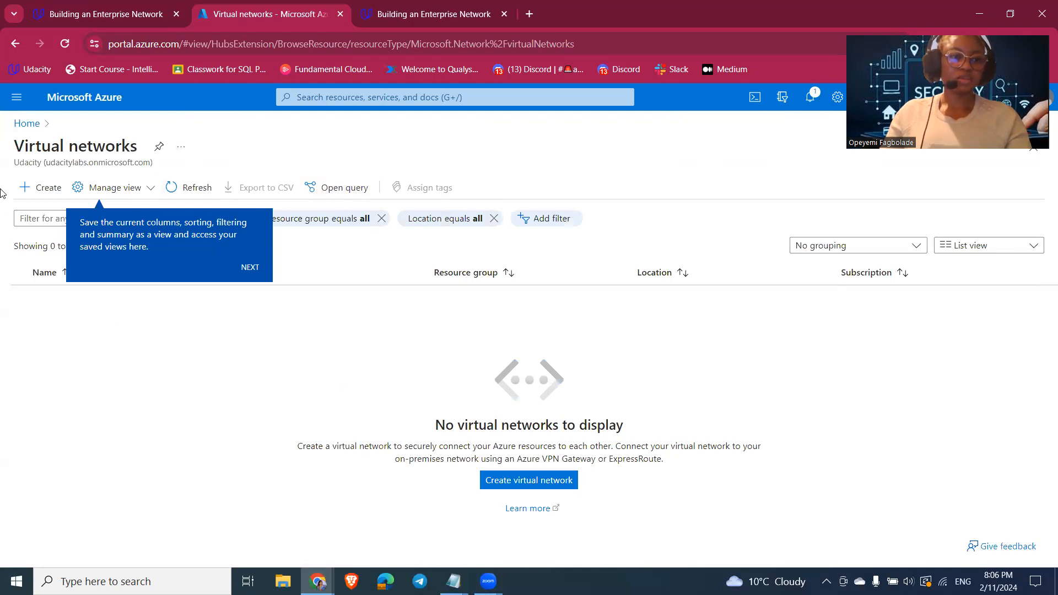
click(38, 188)
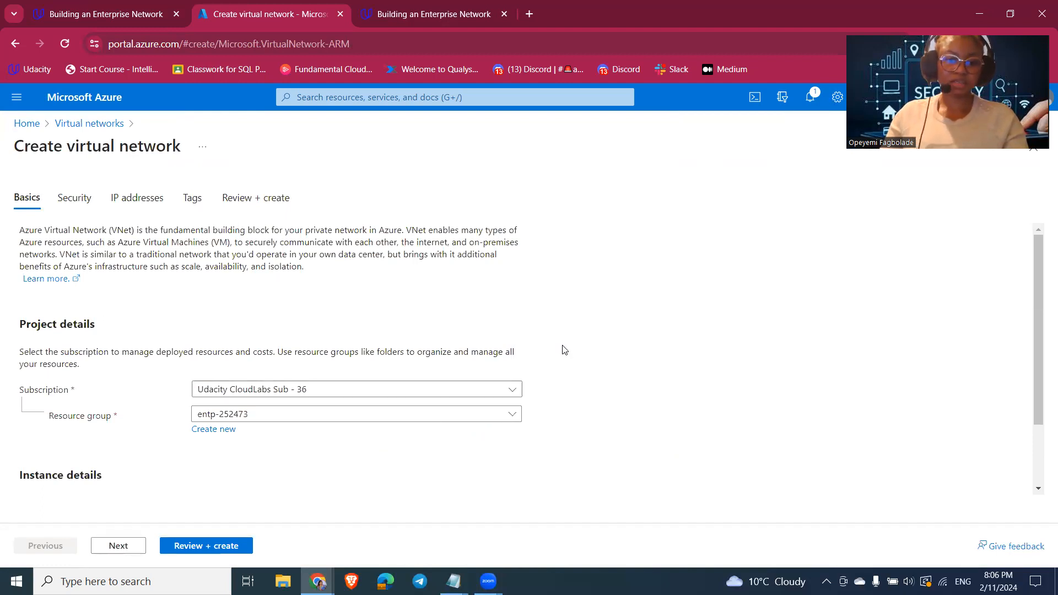
scroll(561, 356, down, 2)
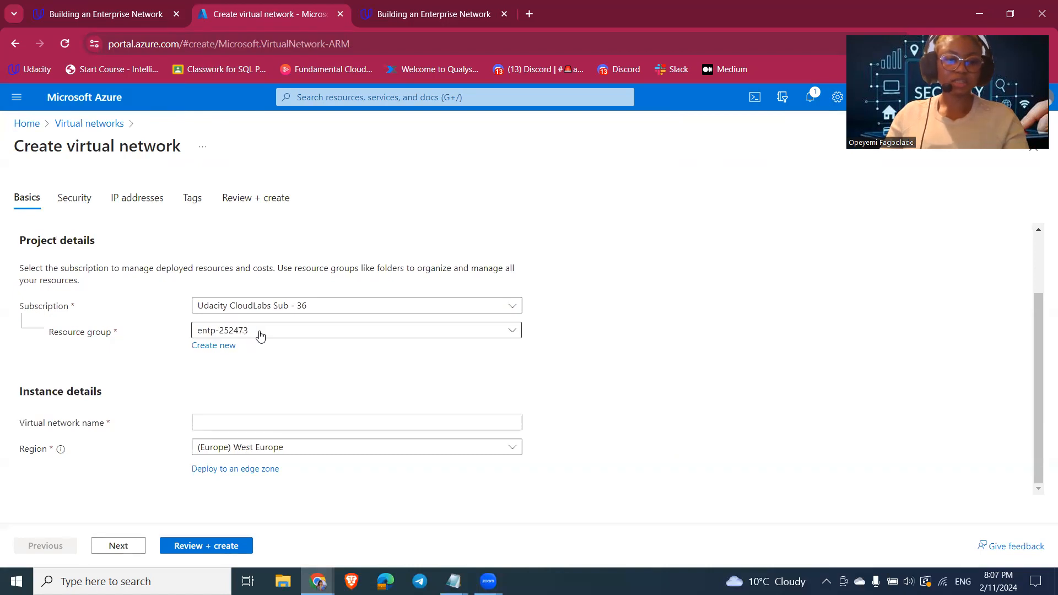
click(358, 423)
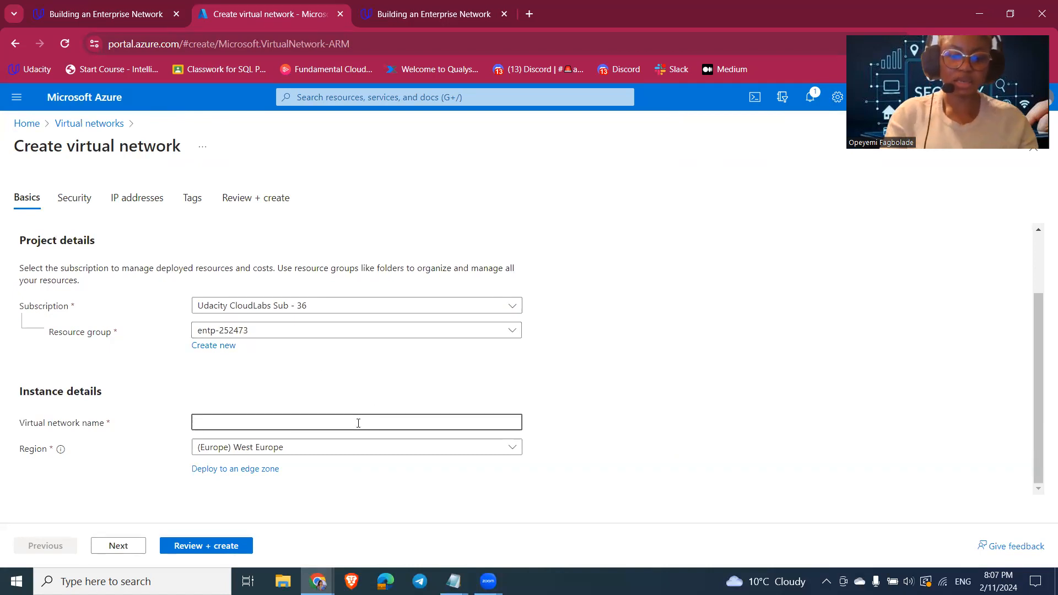
key(ctrl+shift+o)
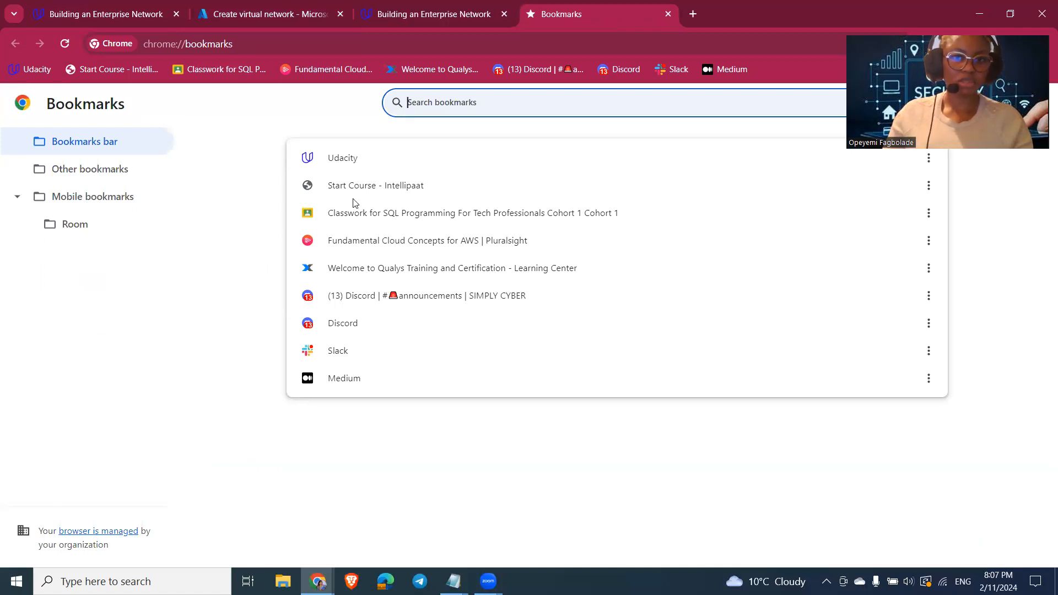
click(494, 58)
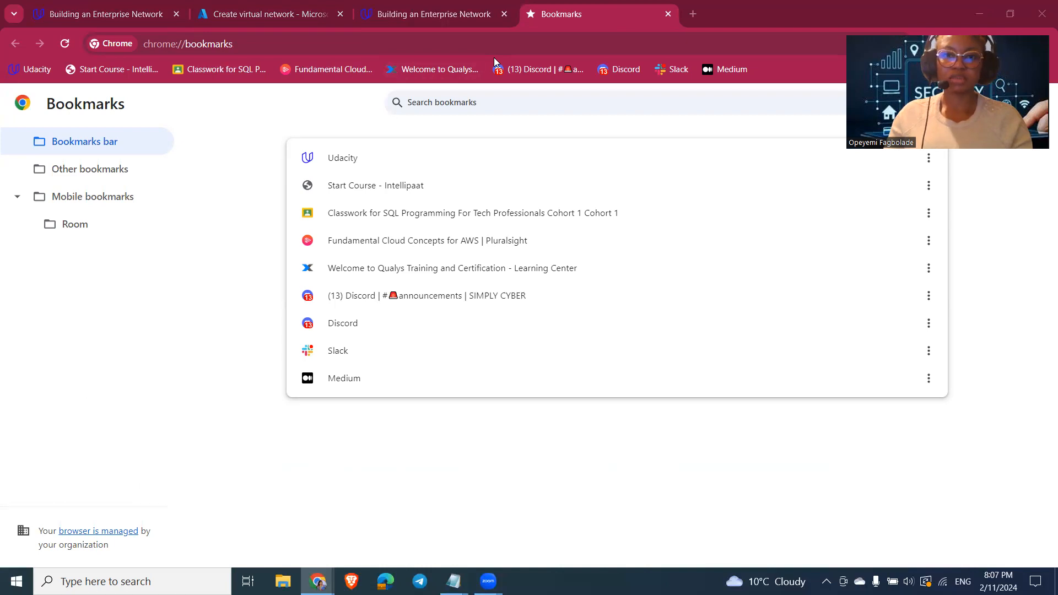
click(668, 14)
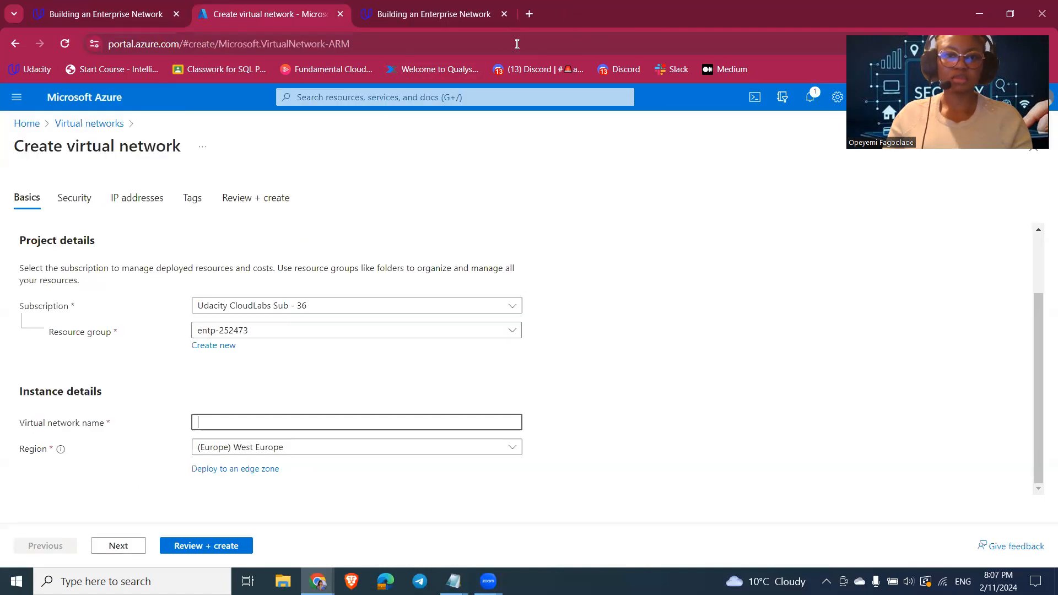
click(894, 12)
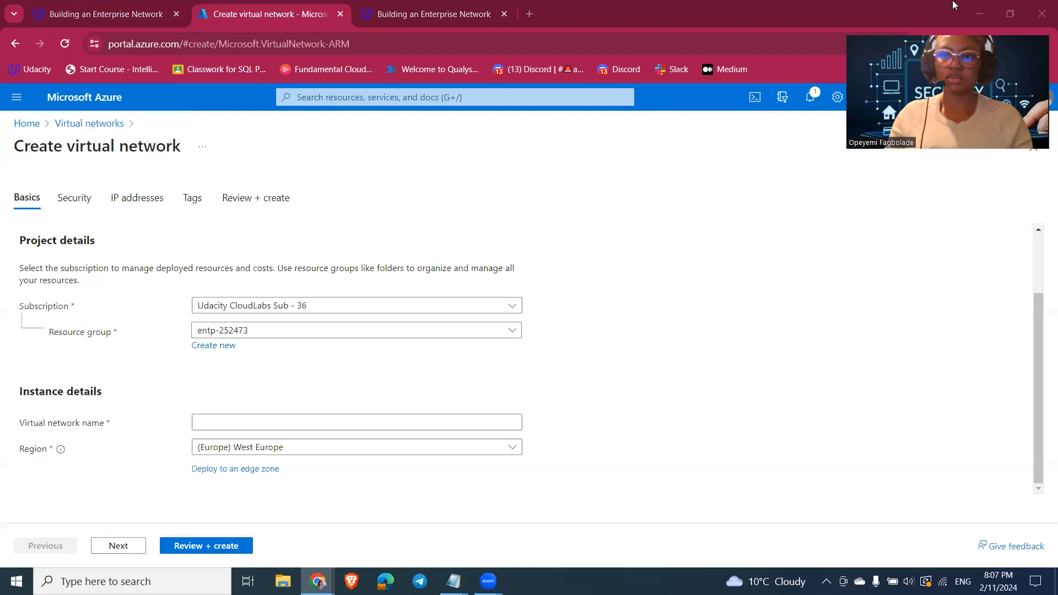
Step: Name the virtual network with the owner's first name followed by "_VNet" and proceed to the review of its configuration
click(252, 420)
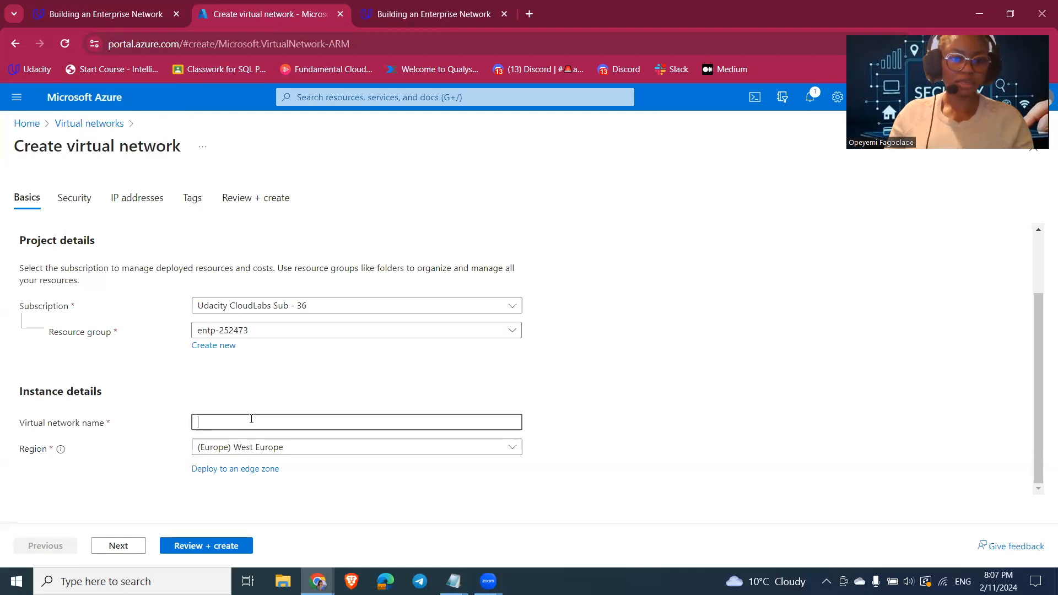
text(Opeyemi_)
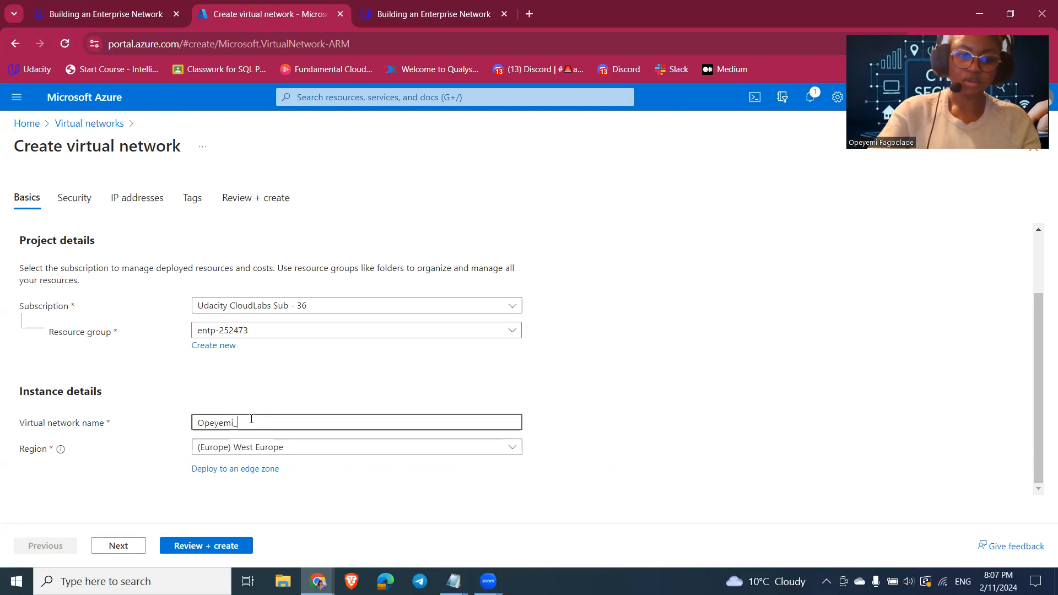
text(V)
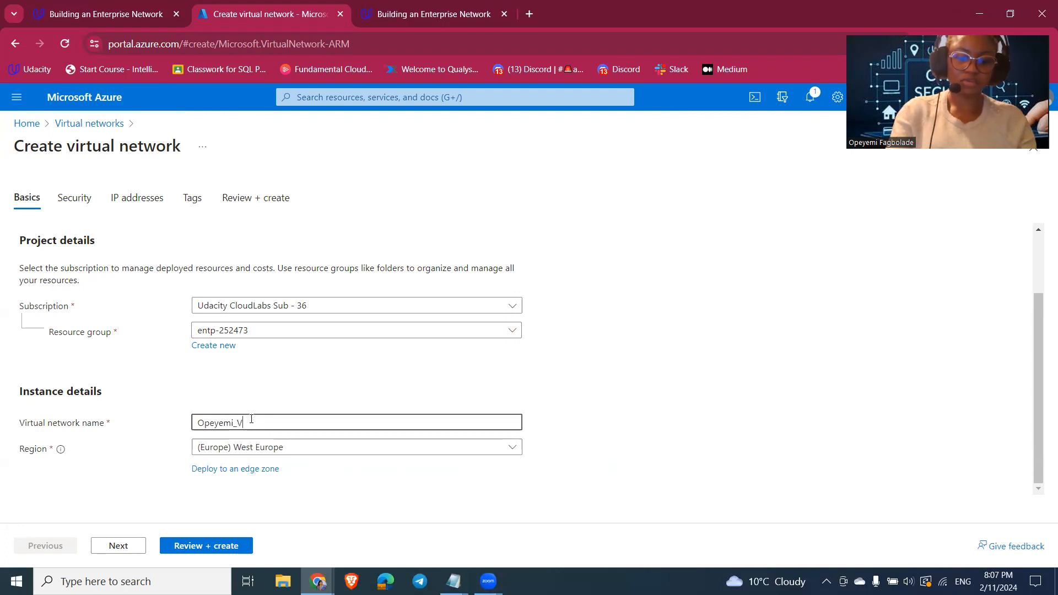
text(Net)
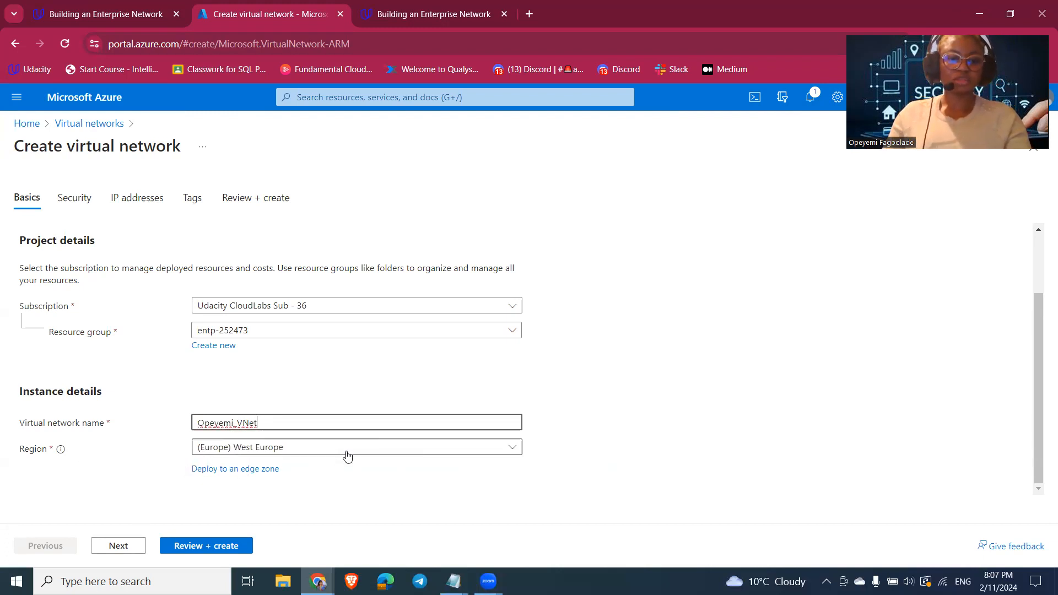
click(200, 547)
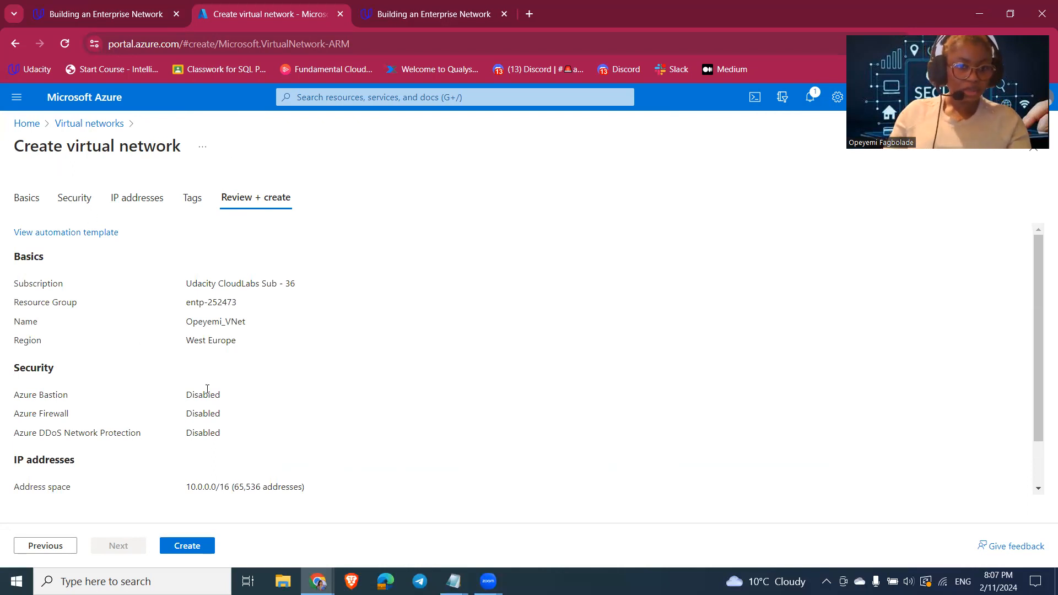
Step: Examine the virtual network's review summary, including its security options, DDoS protection, address space and subnet
scroll(210, 391, down, 1)
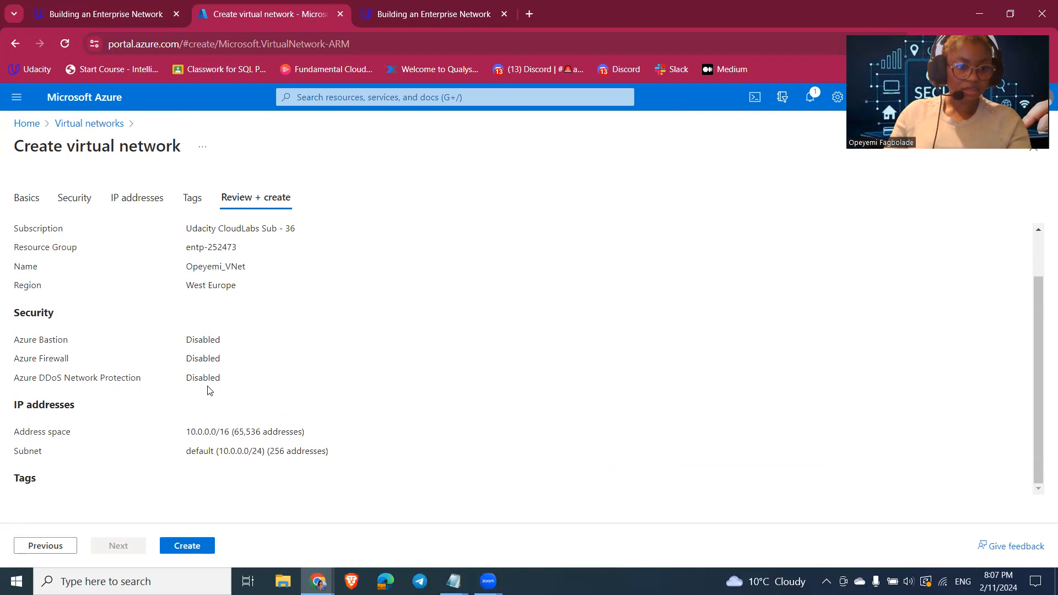
scroll(209, 390, up, 1)
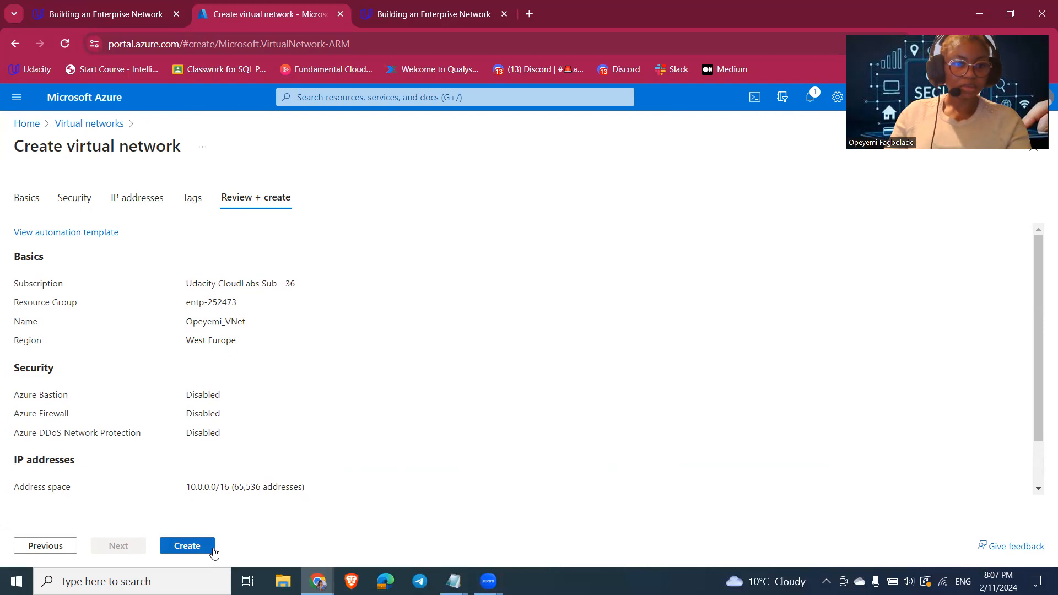
scroll(229, 389, down, 1)
scroll(229, 389, up, 1)
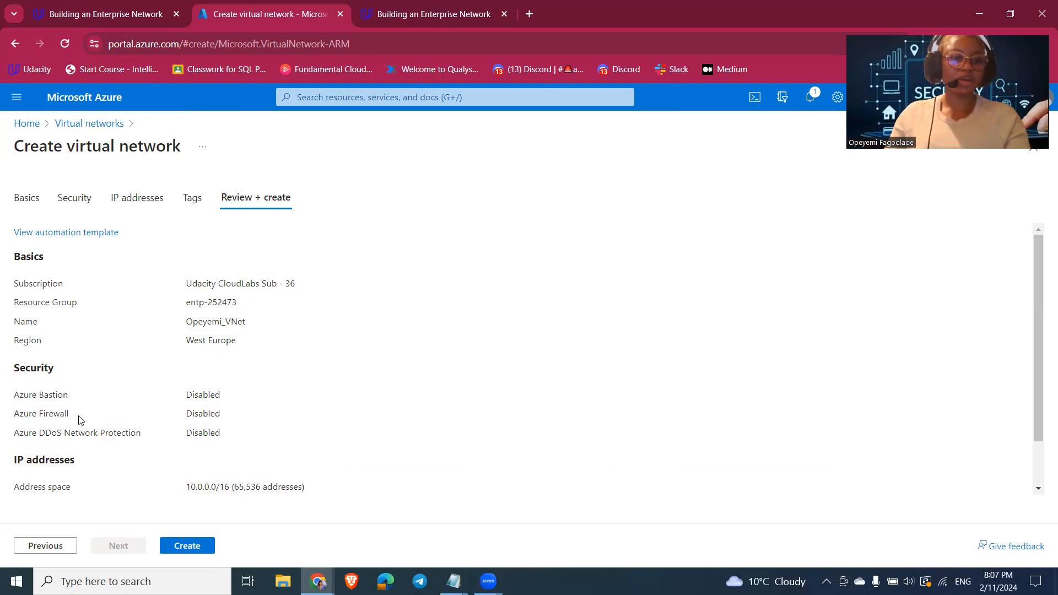
drag(132, 433, 2, 441)
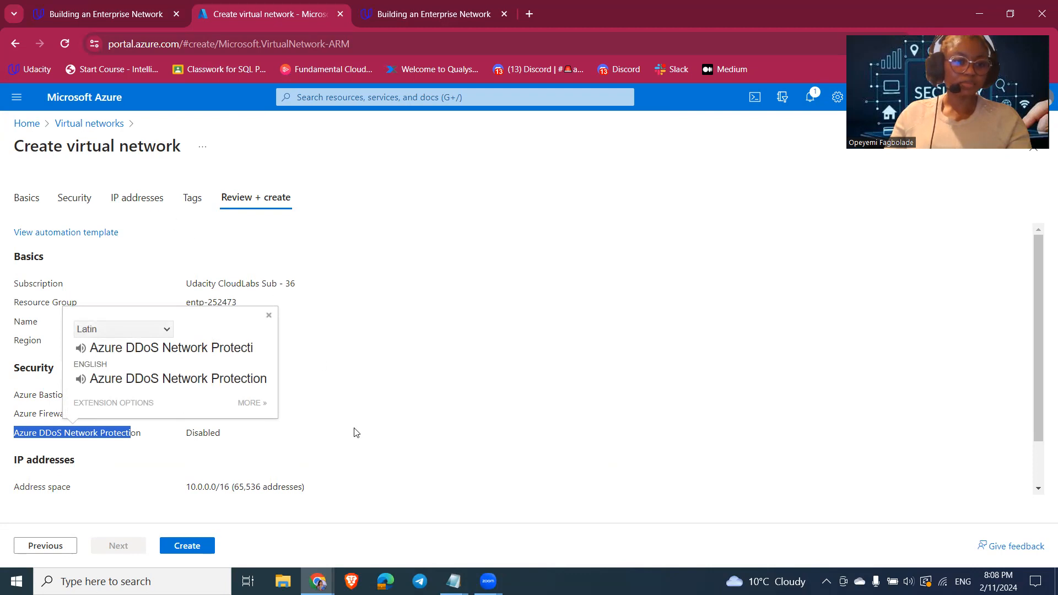
click(371, 406)
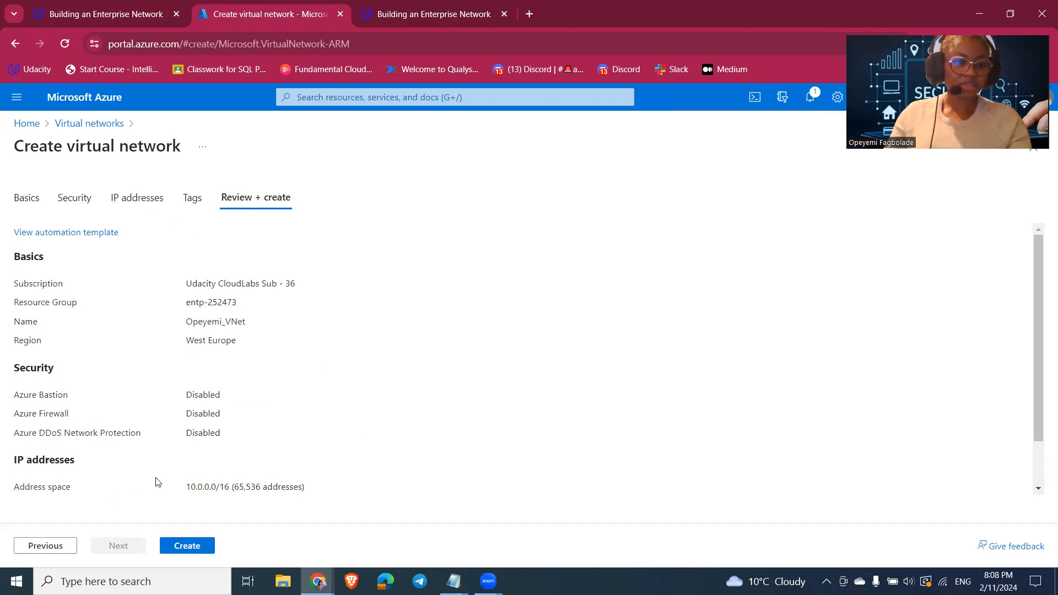
Step: Deploy the reviewed virtual network and return to the portal's home page once the deployment has finished
click(191, 547)
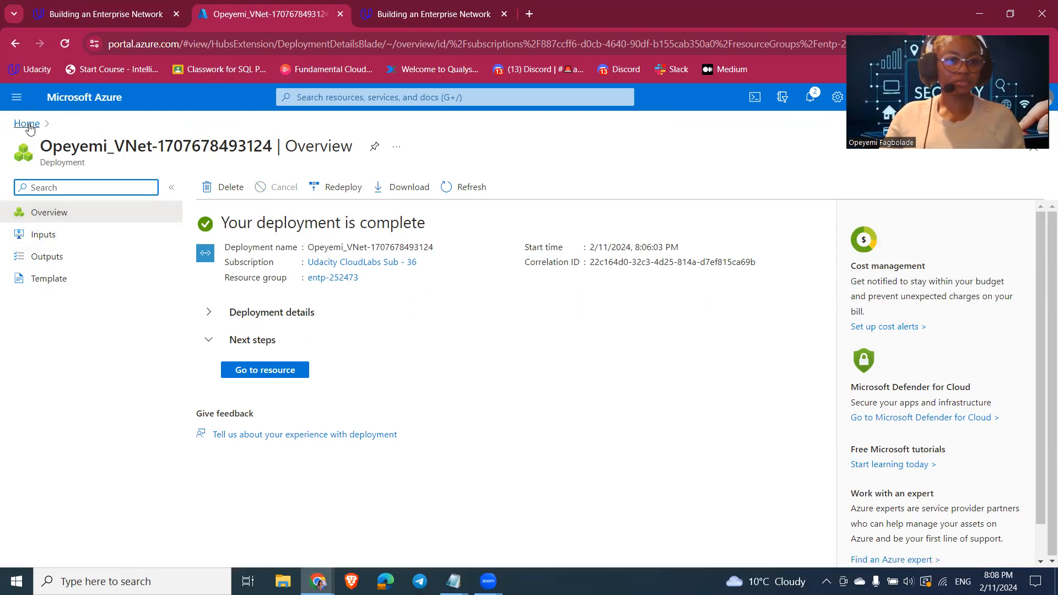
click(17, 99)
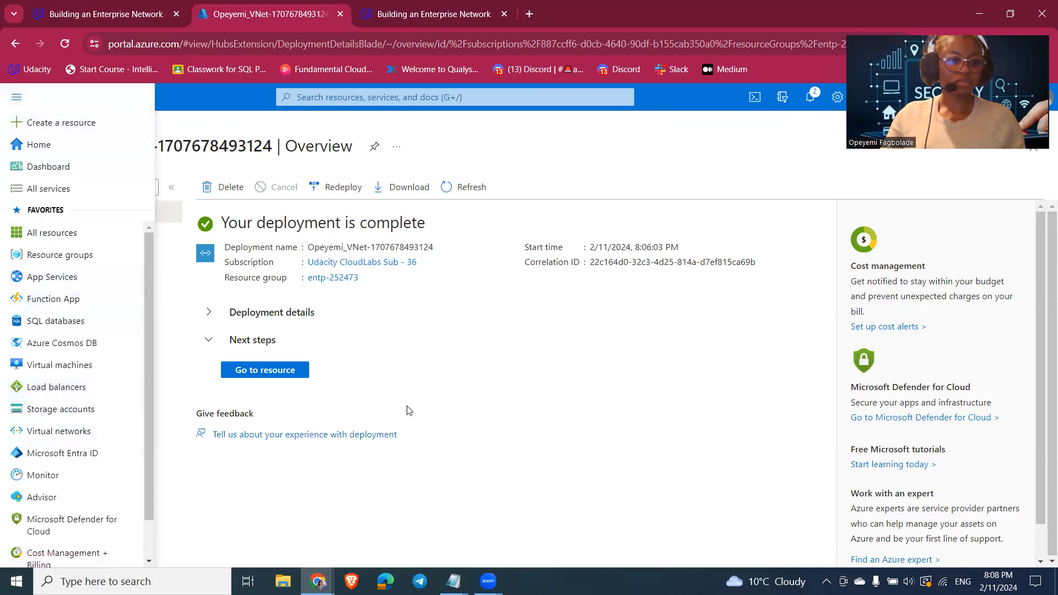
click(490, 373)
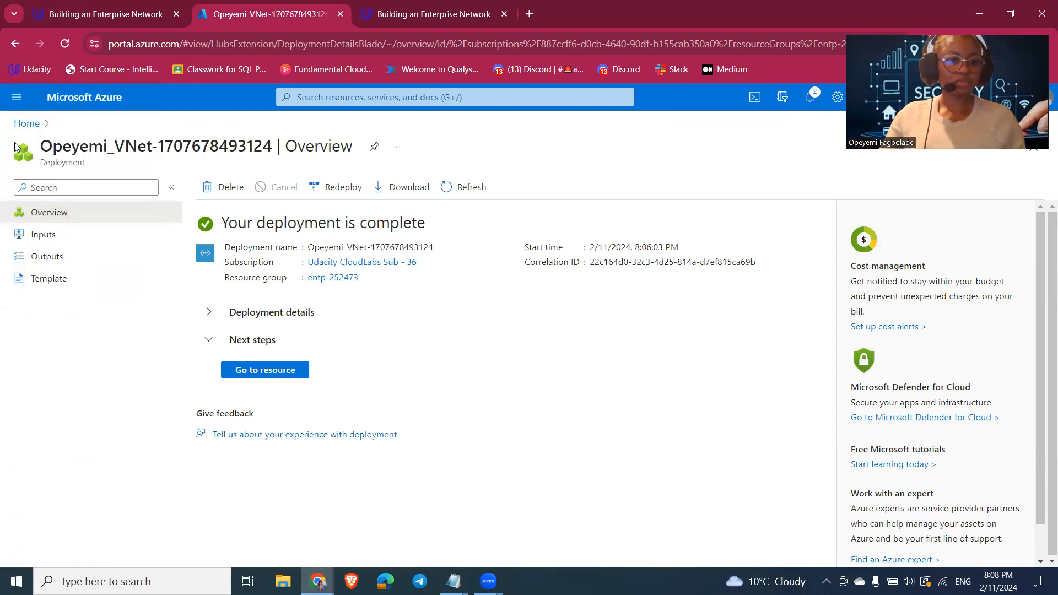
click(27, 125)
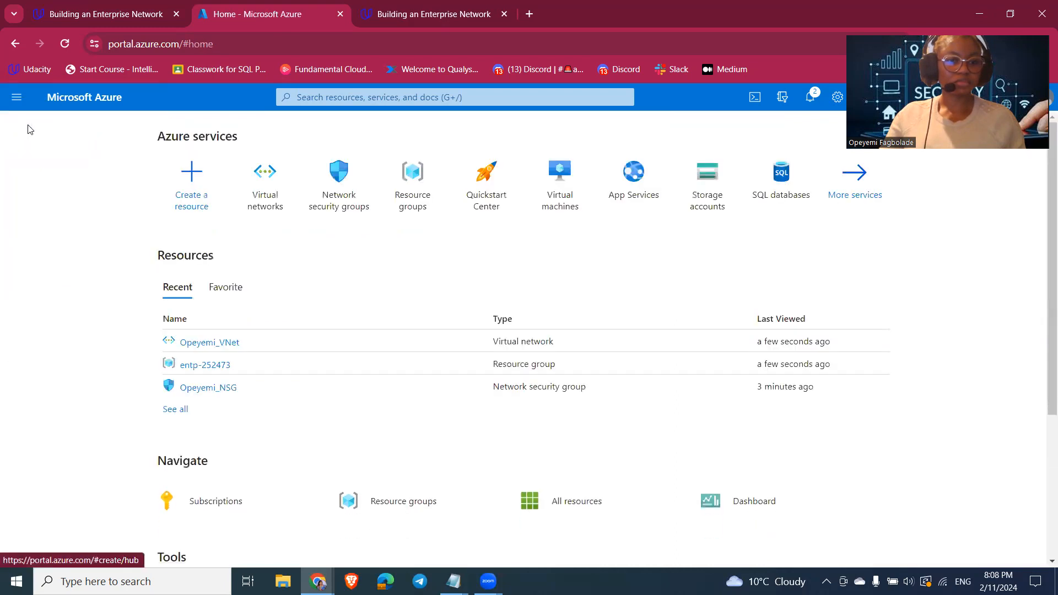
click(360, 93)
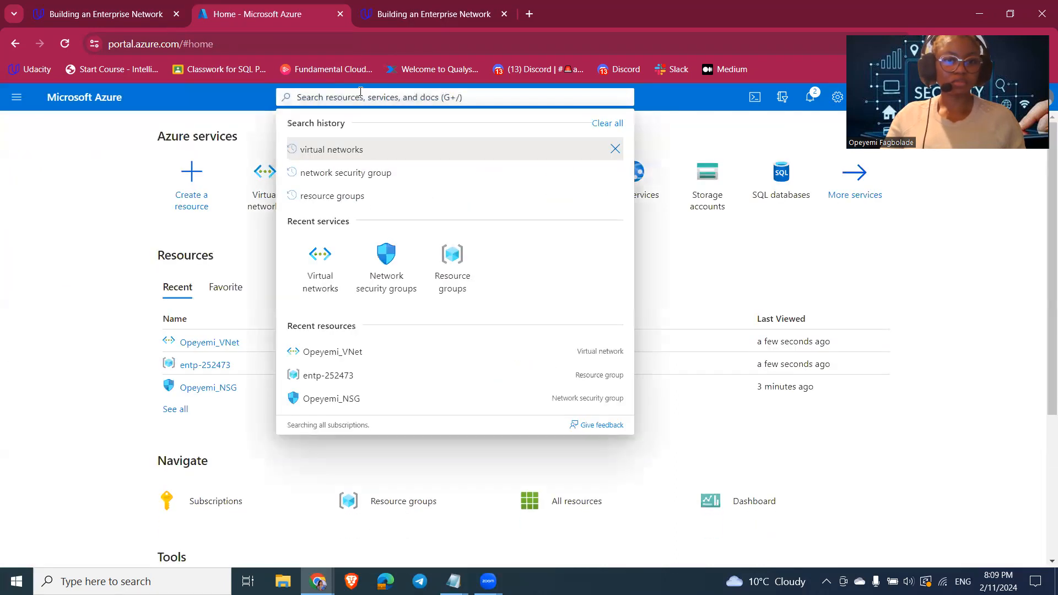
click(368, 155)
click(346, 189)
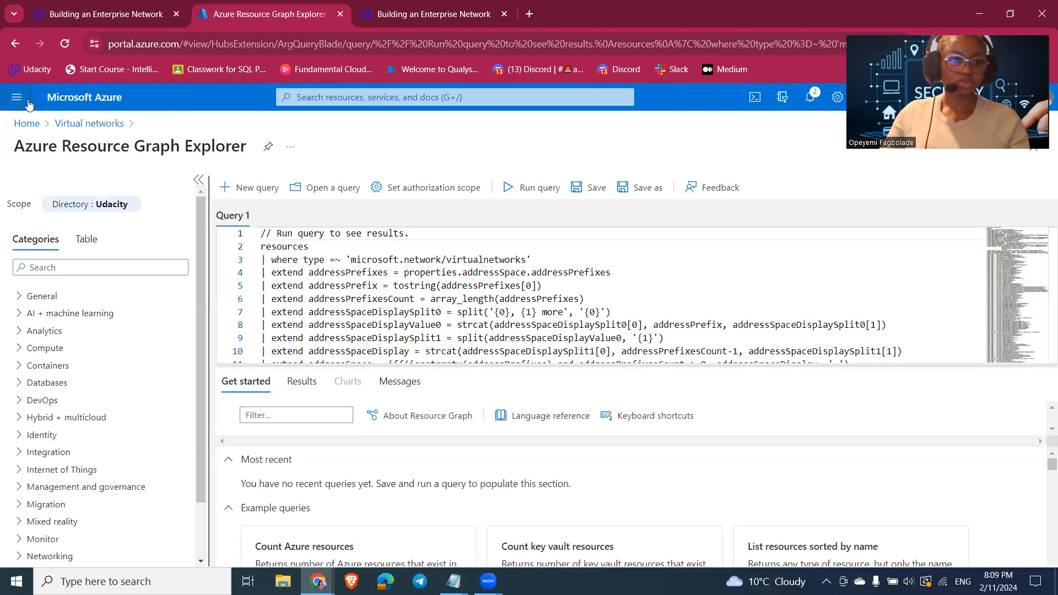
Step: Search the portal for "virtual networks", open the newly created virtual network and go to its subnets
click(311, 97)
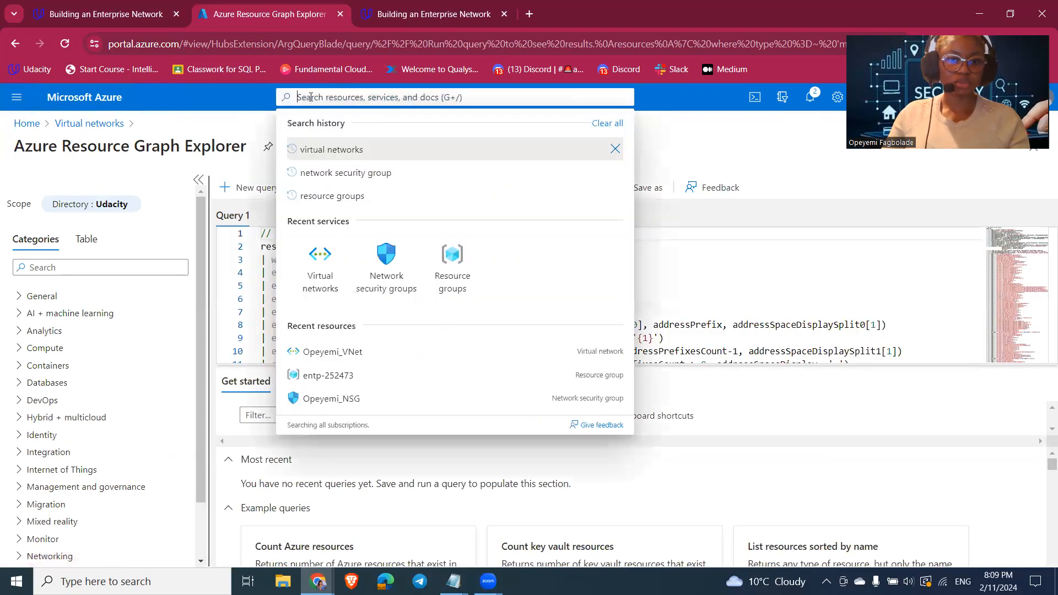
click(331, 156)
click(335, 188)
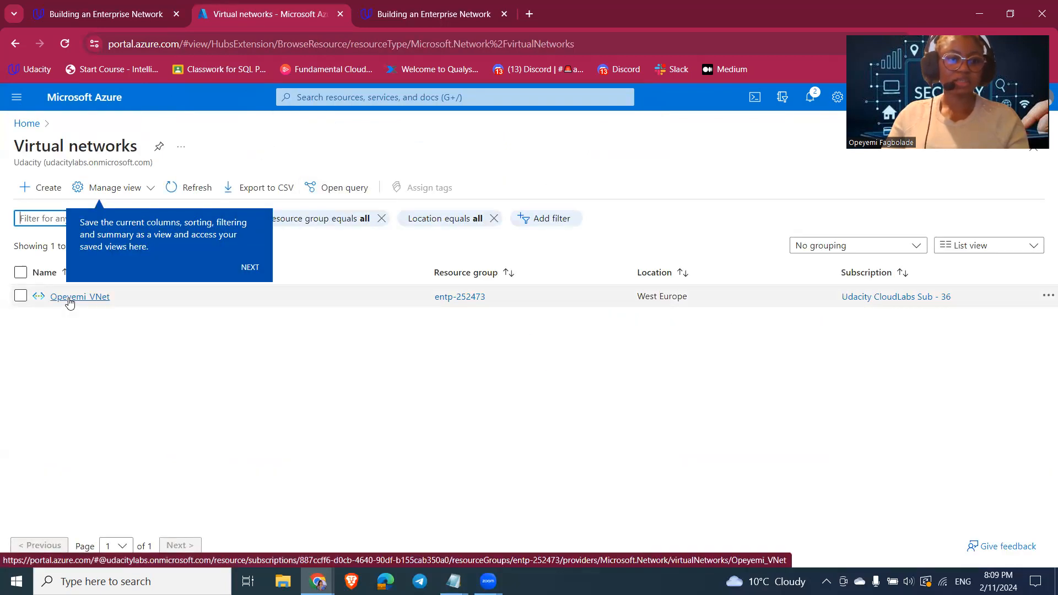
click(69, 301)
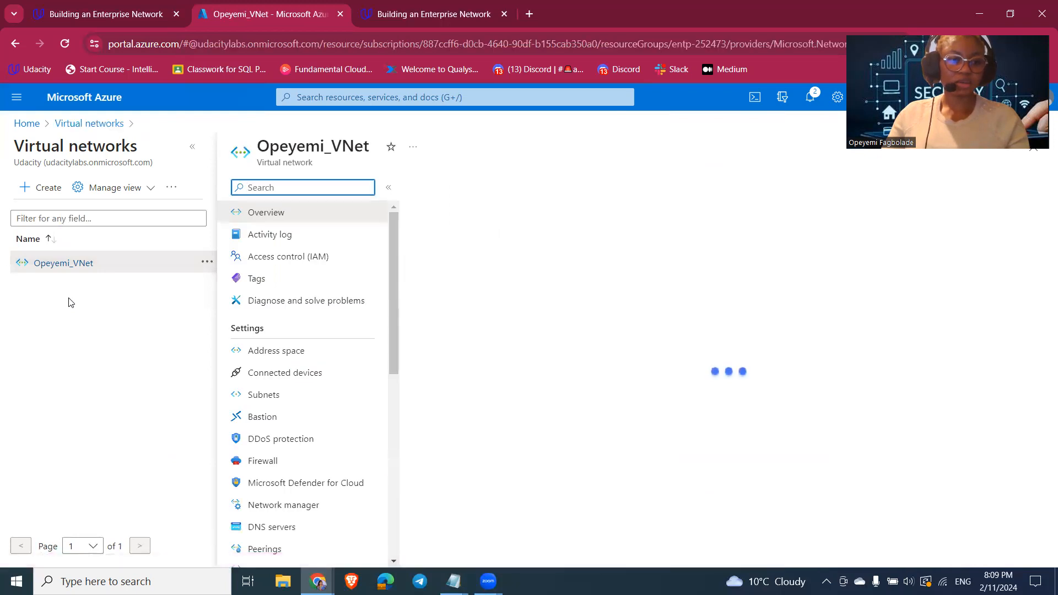
click(273, 396)
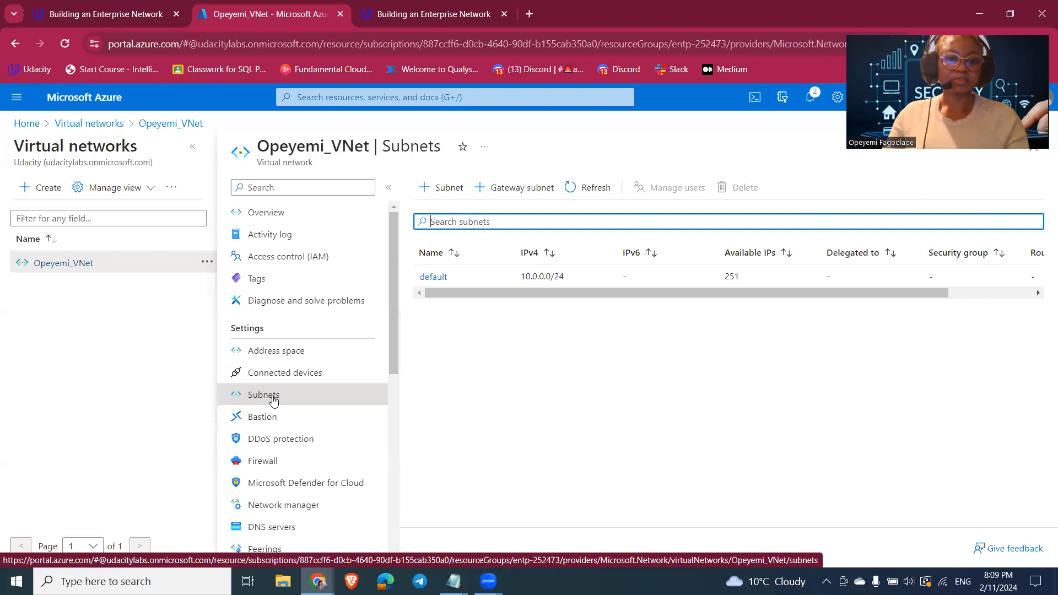
Step: Add a subnet named Management_subnet to the virtual network with the default address range and save it
click(445, 188)
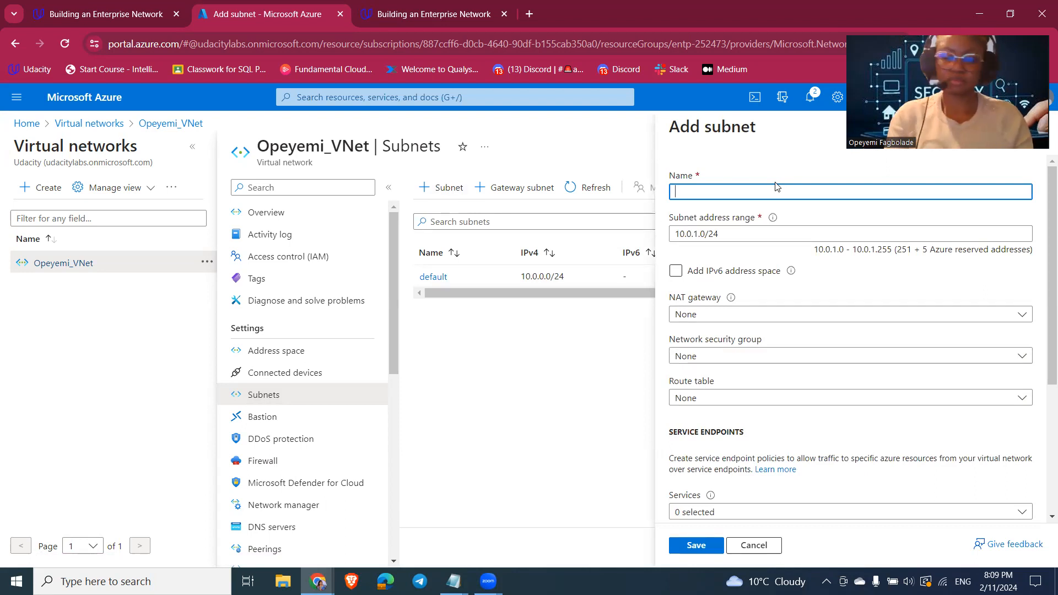
text(Management)
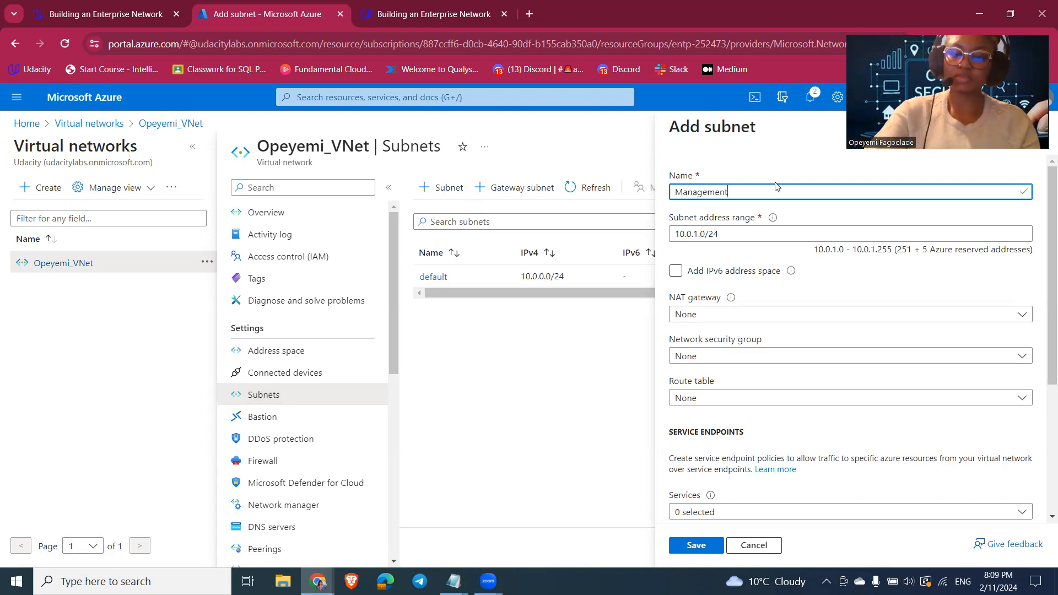
text(_subnet)
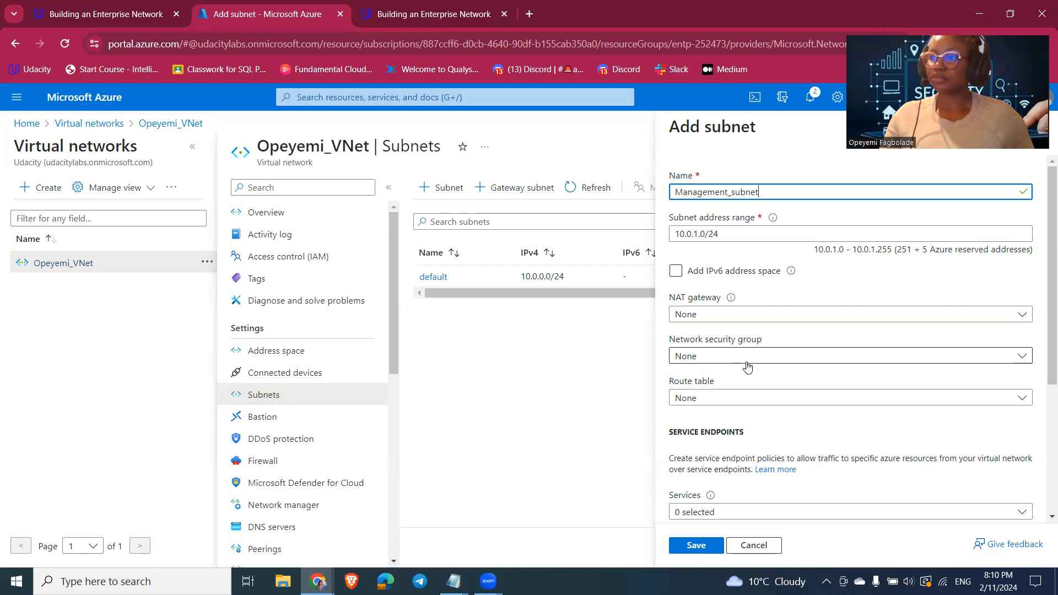
scroll(720, 414, down, 4)
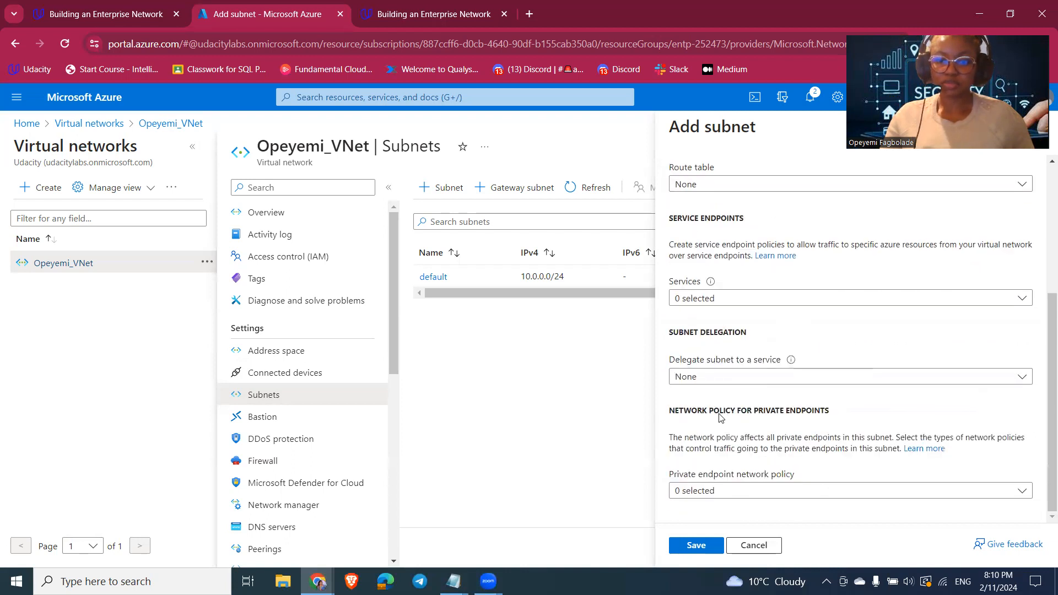
click(717, 545)
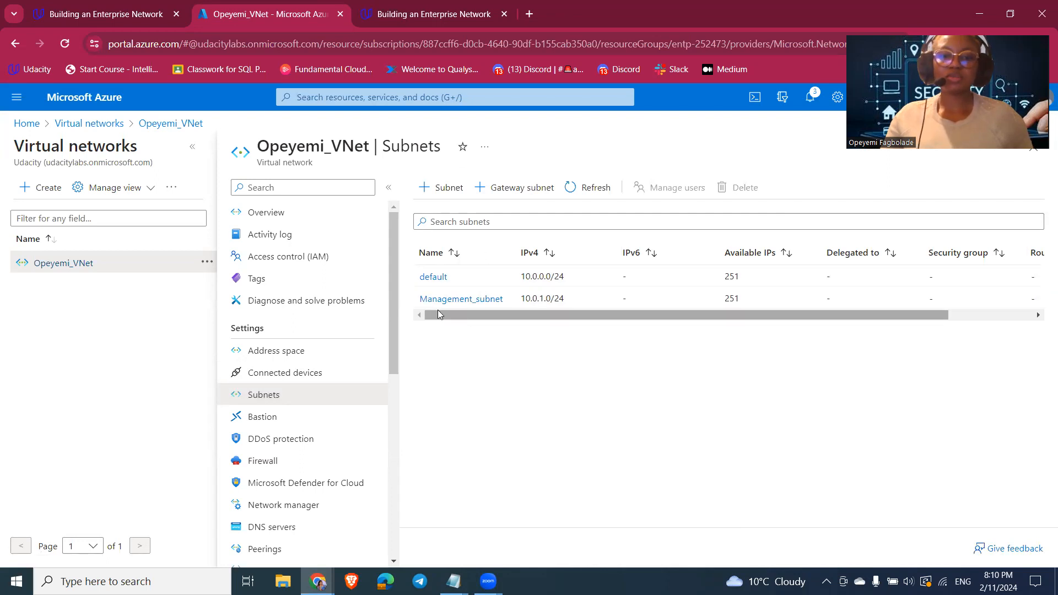
Step: Search the portal for "network security group" and start creating a new group in the resource group entp-252473
click(431, 98)
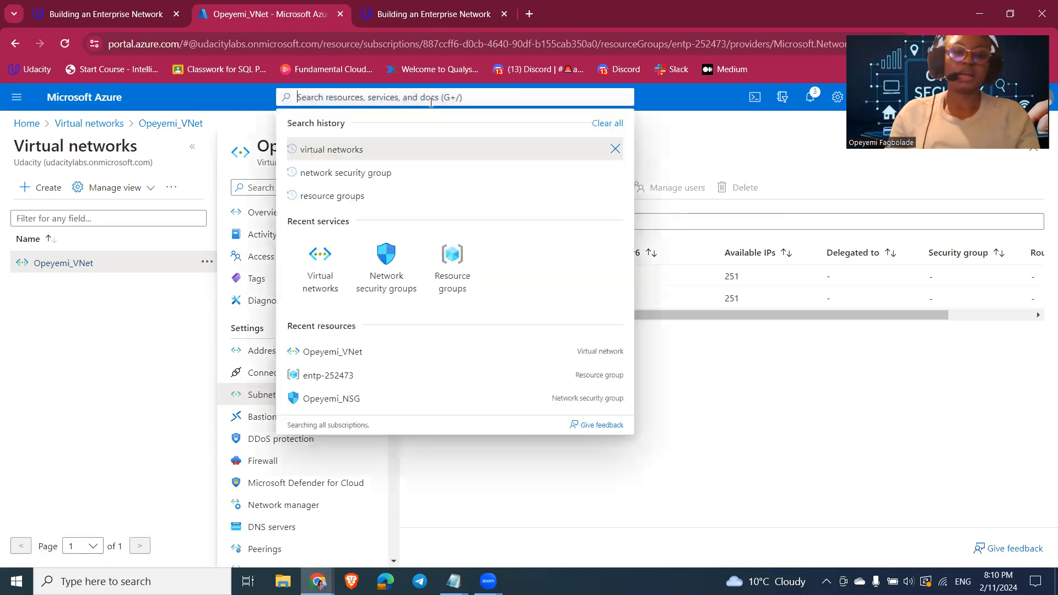
click(352, 173)
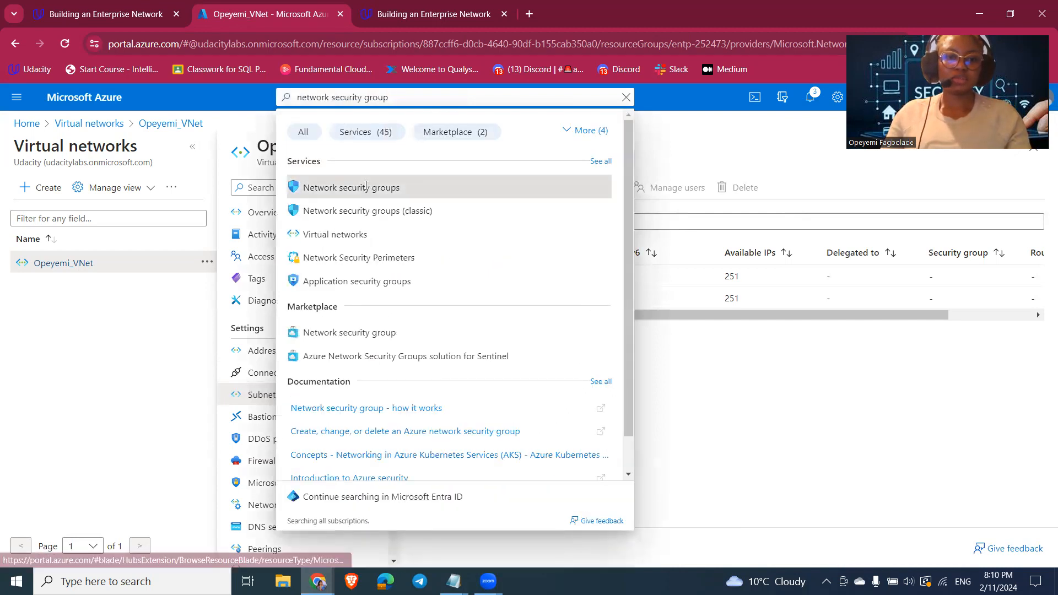
click(367, 184)
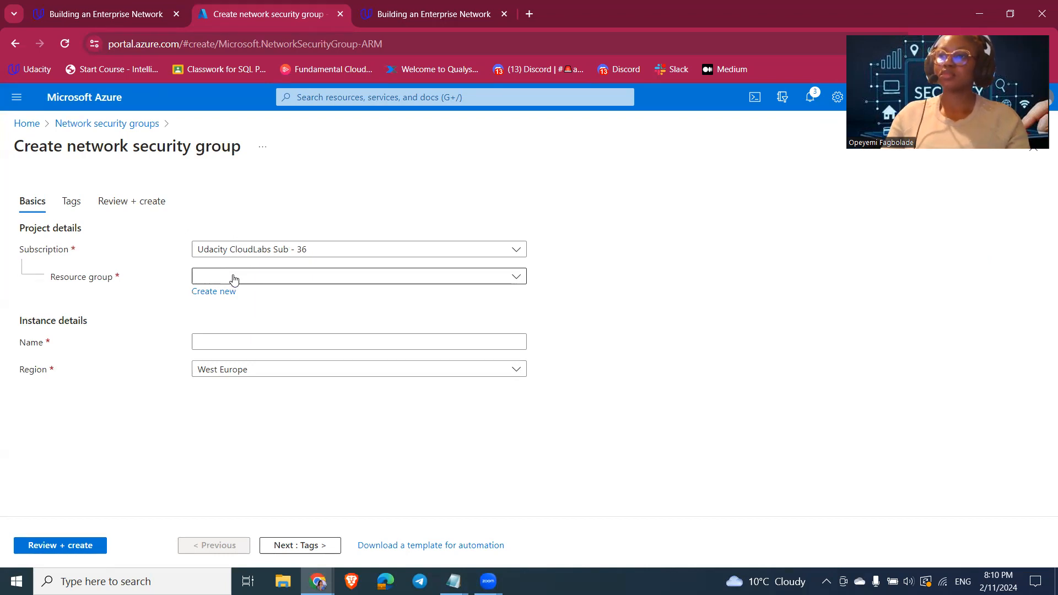
click(228, 278)
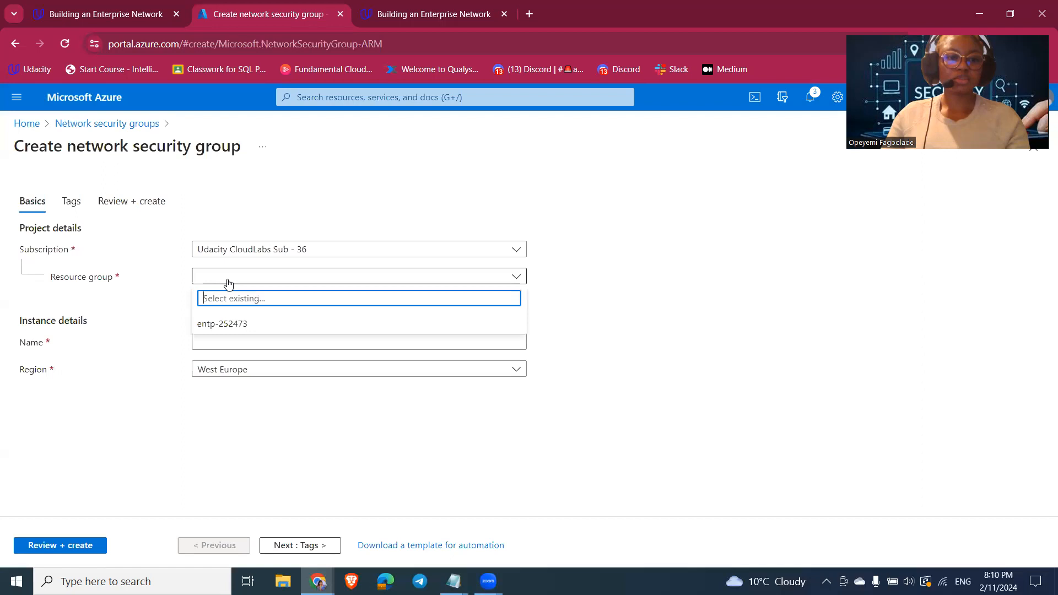
click(229, 323)
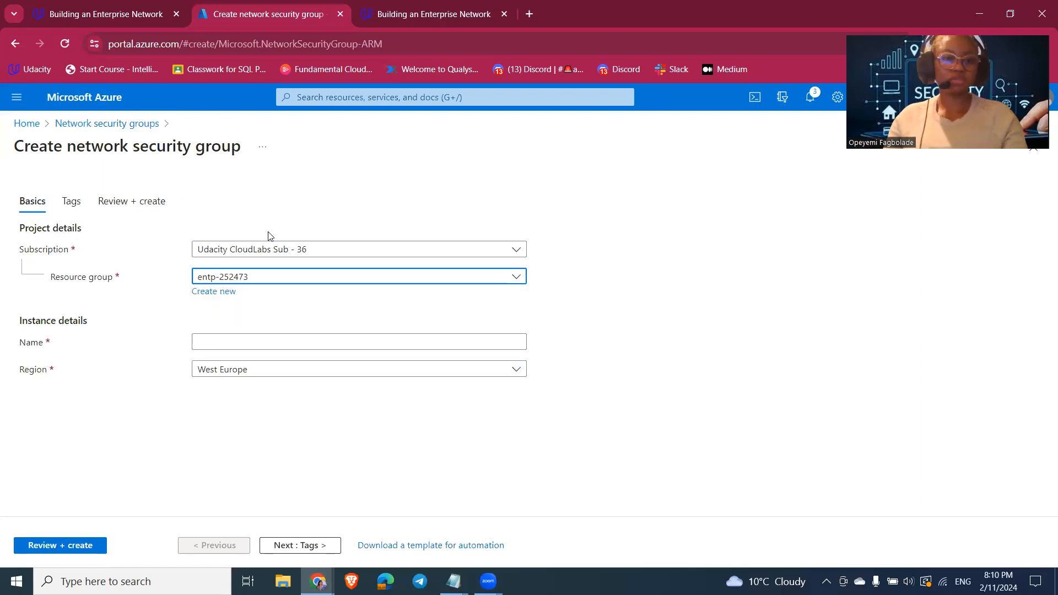
Step: Name the network security group Management_NSG, validate its configuration and deploy it
click(430, 341)
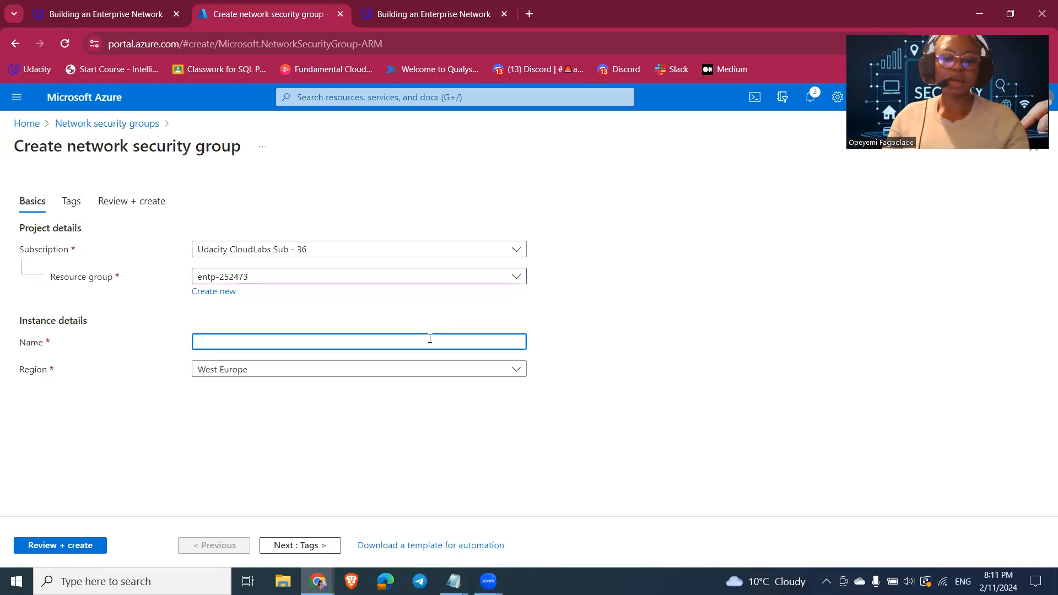
key(ctrl+shift+m)
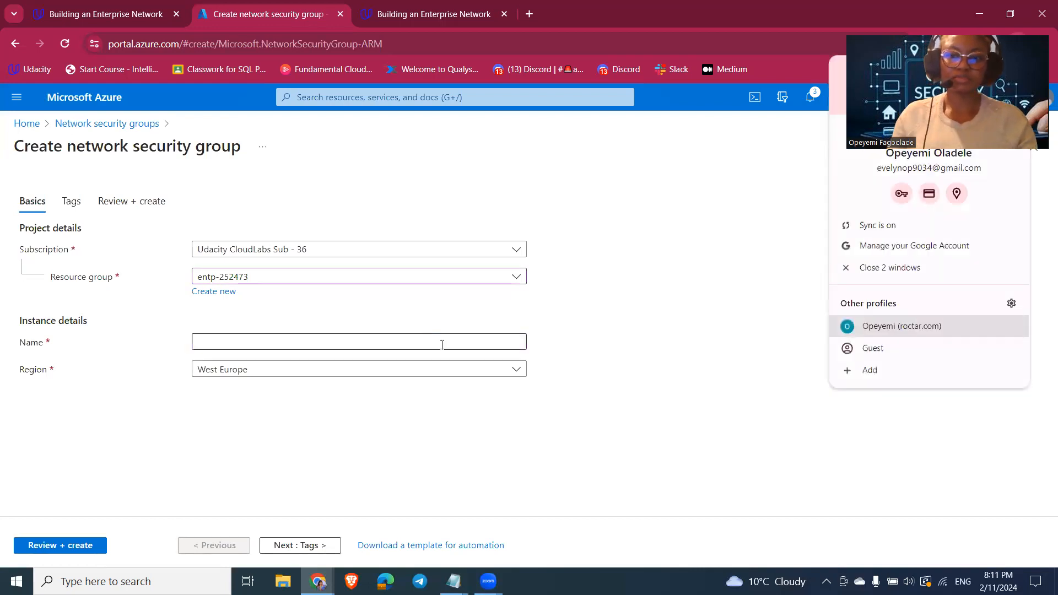
click(341, 347)
text(Managemen)
text(t)
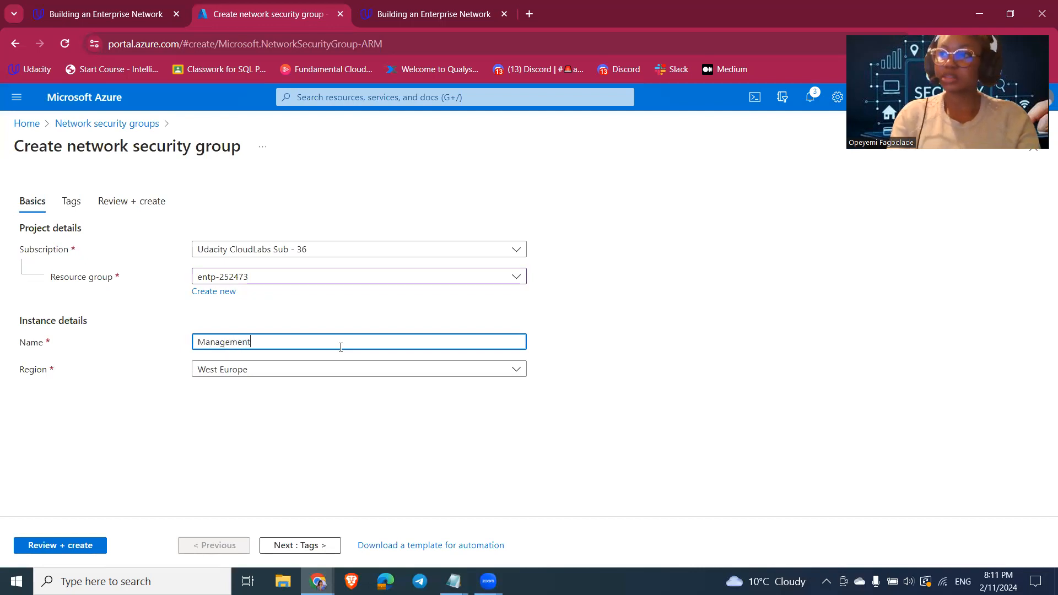
text(_NSG)
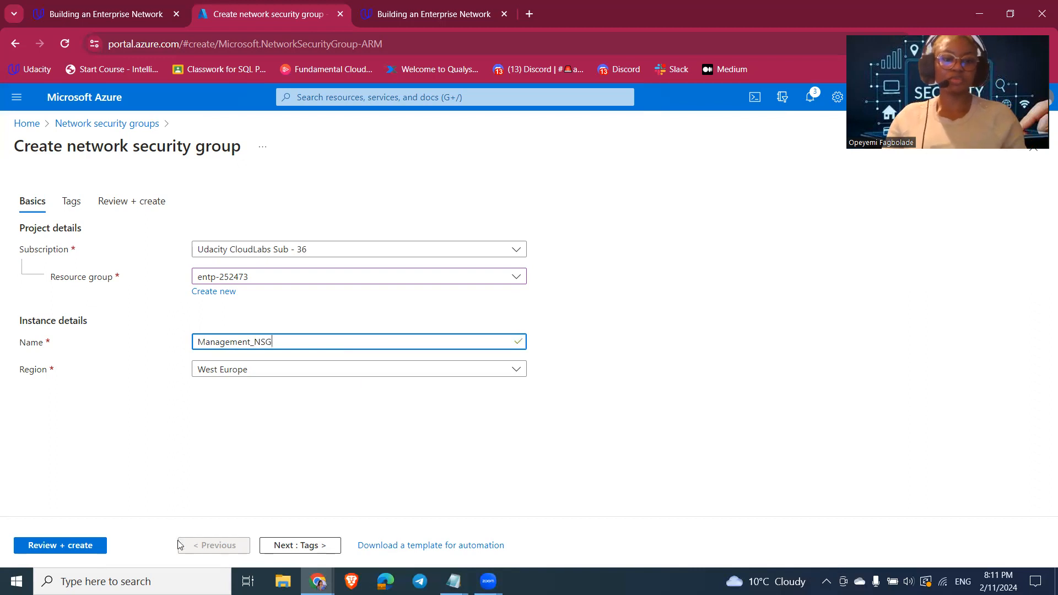
click(83, 546)
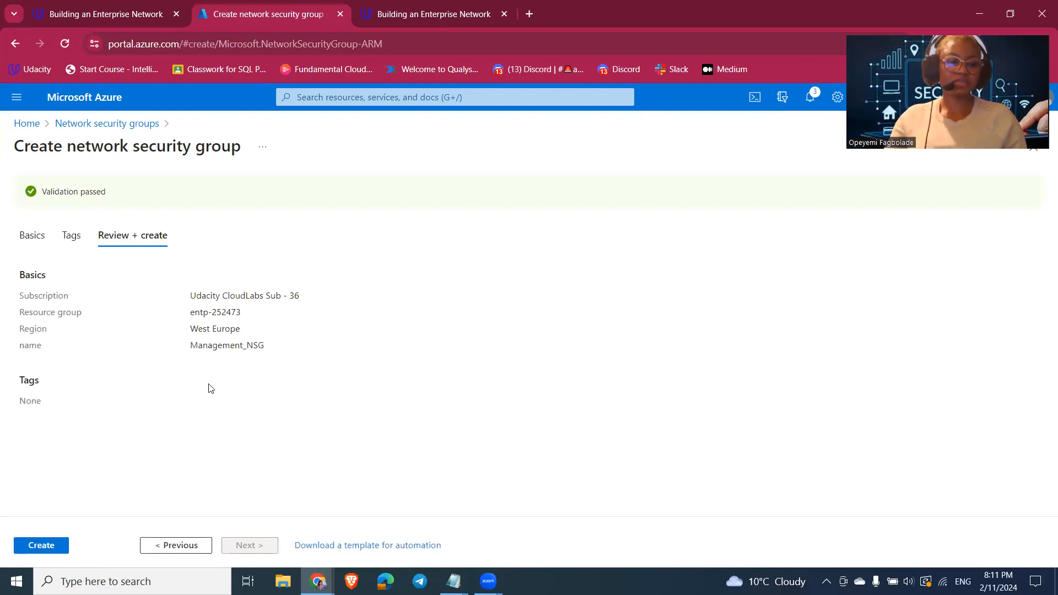
click(41, 545)
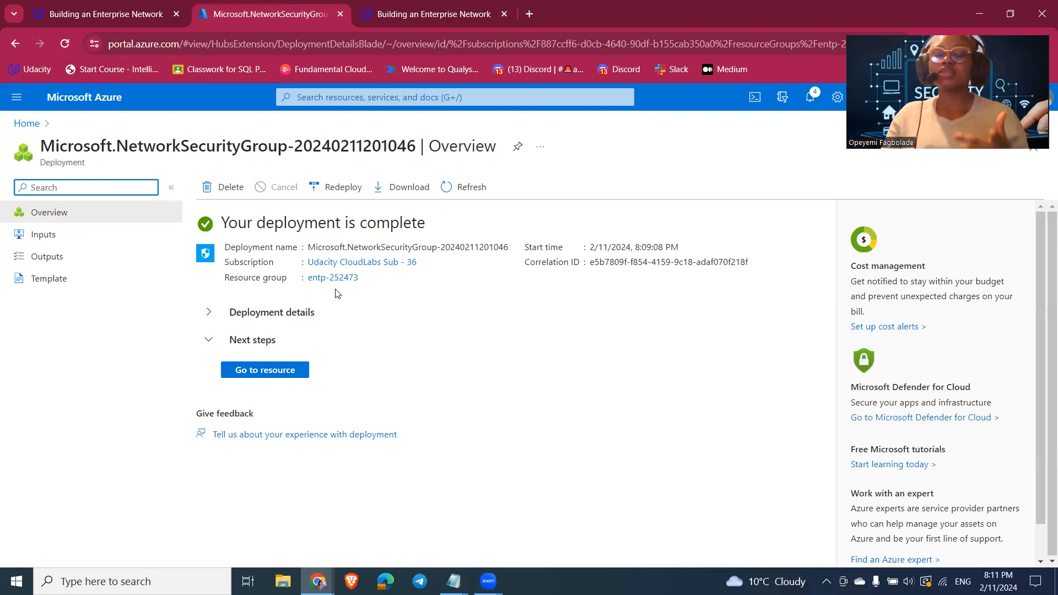
Step: Search the portal for "virtual networks" again and reopen the subnet list of the existing virtual network
click(308, 97)
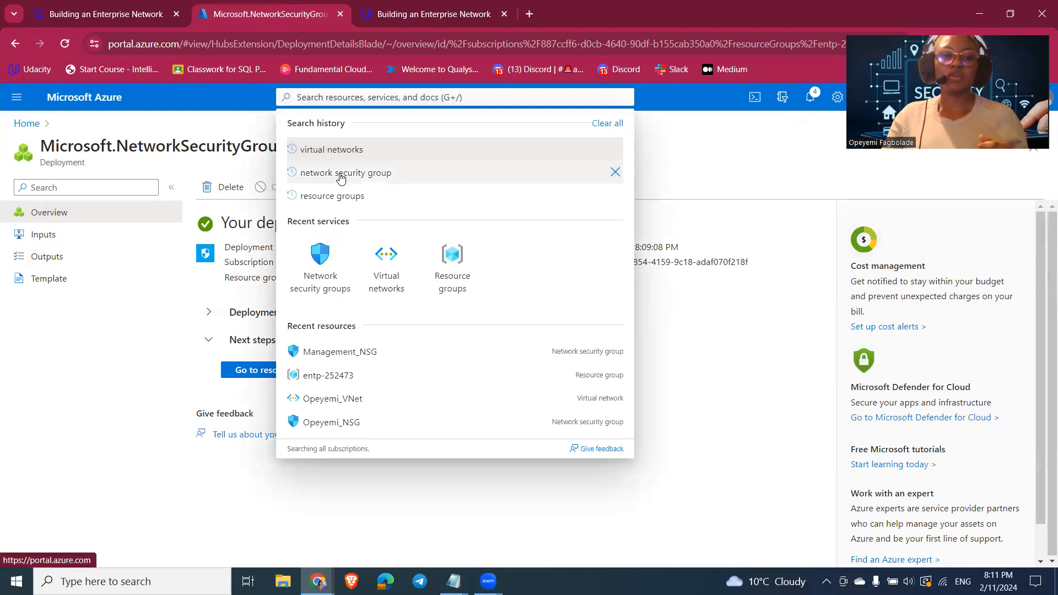
click(345, 153)
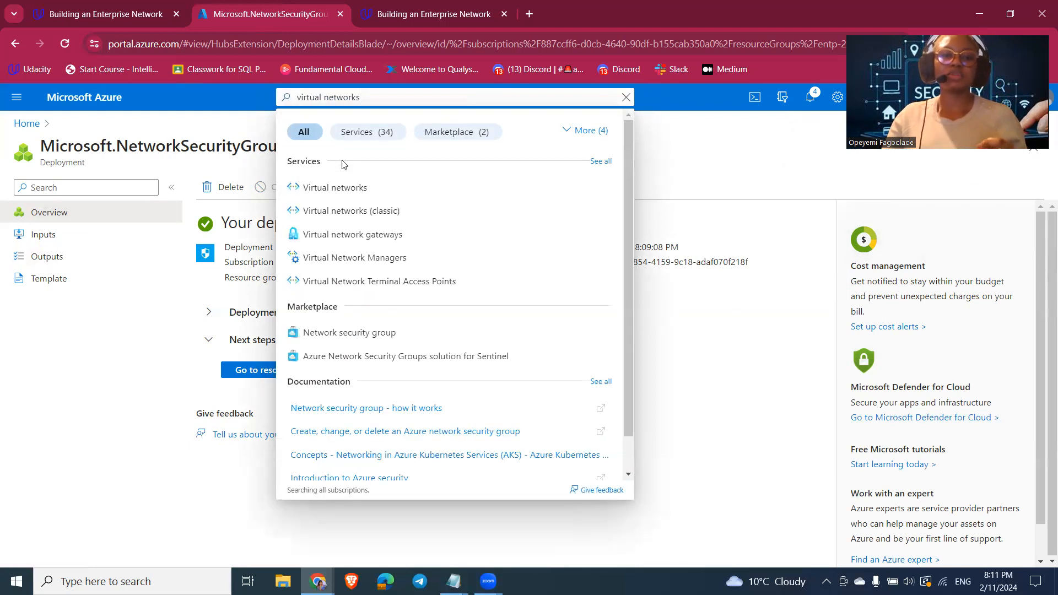
click(337, 185)
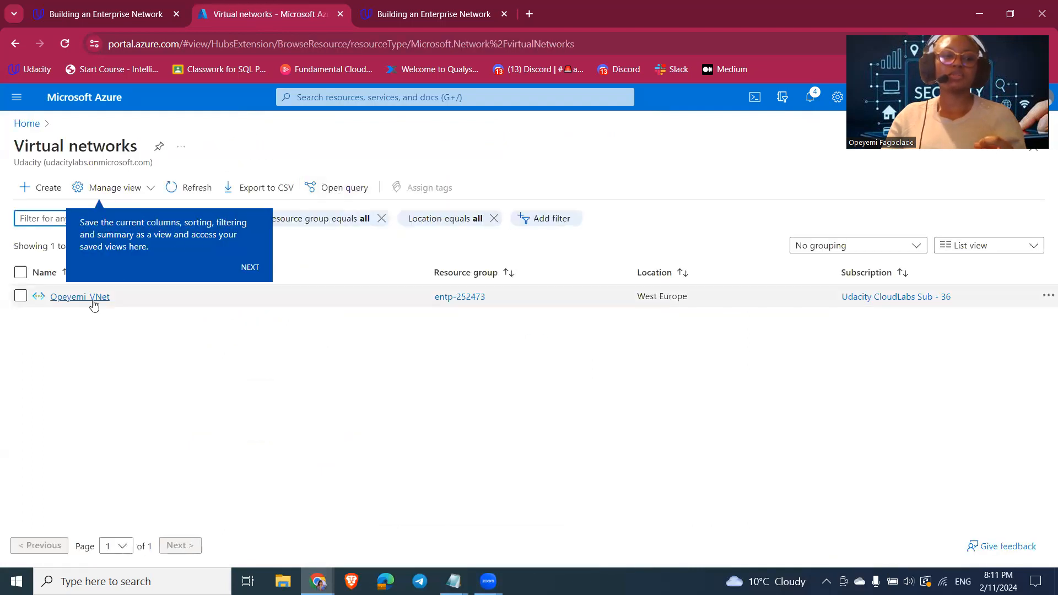
double_click(92, 301)
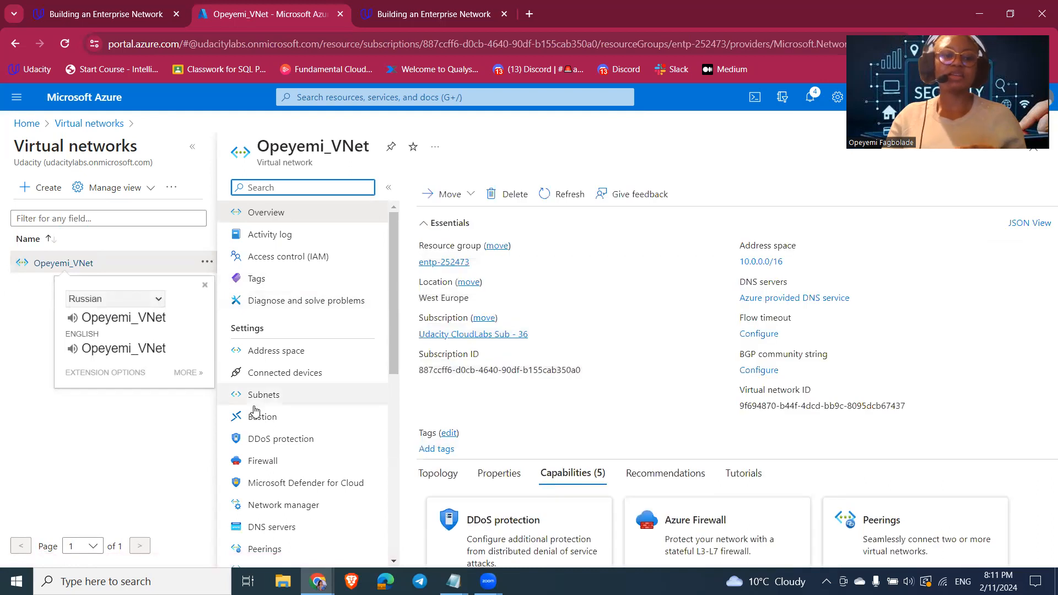
click(258, 396)
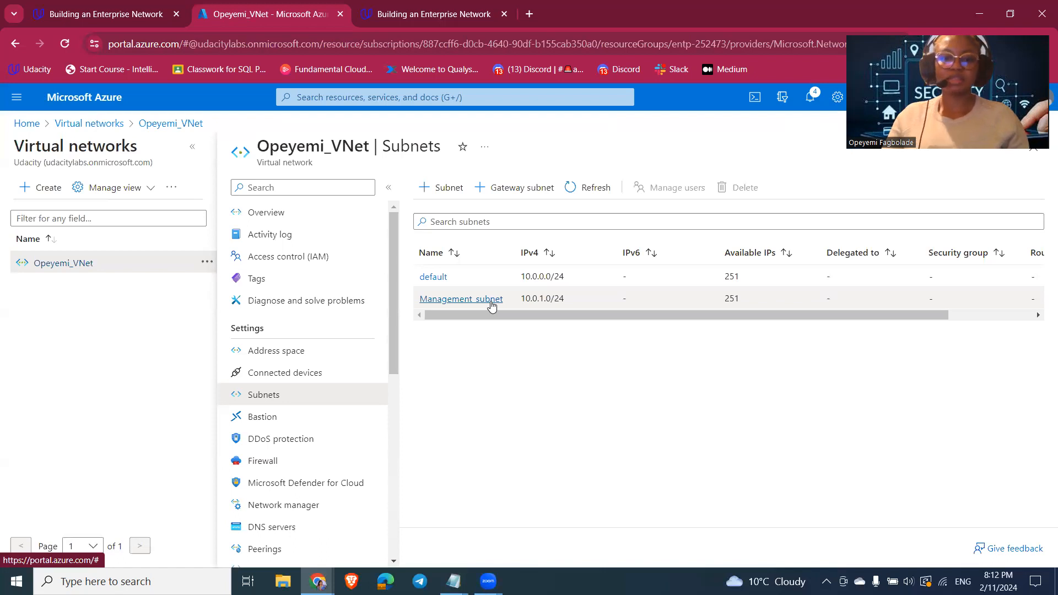
Step: Assign the network security group Management_NSG to Management_subnet and save the subnet
click(491, 302)
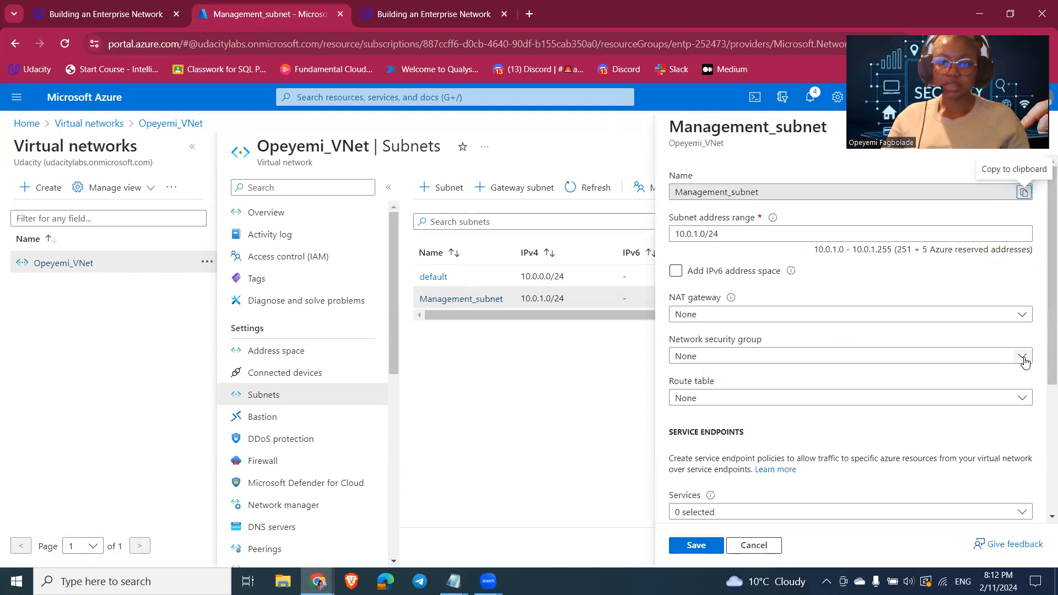
click(1025, 359)
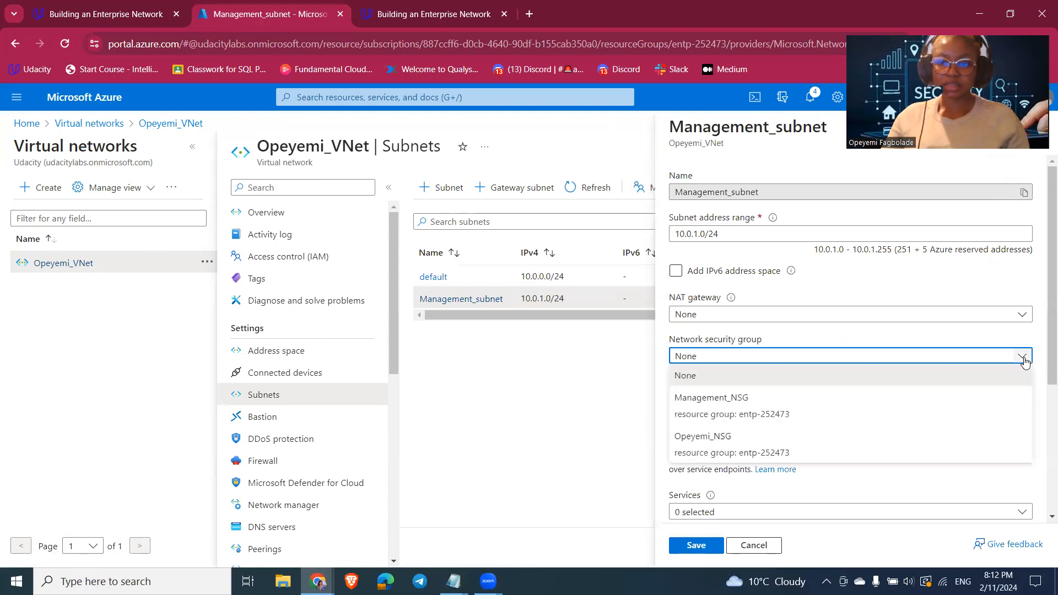
click(717, 405)
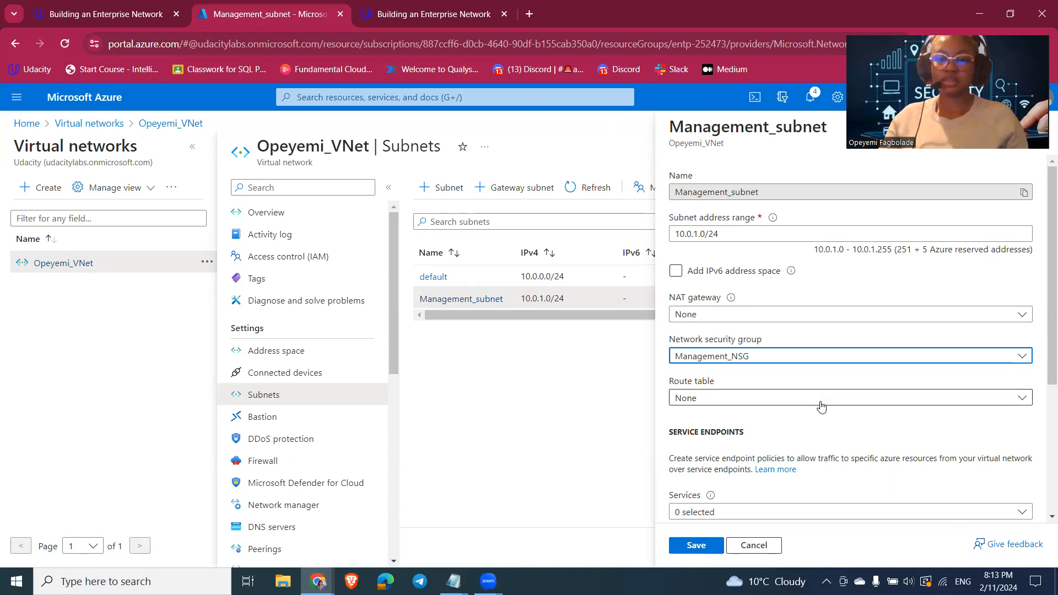
click(699, 546)
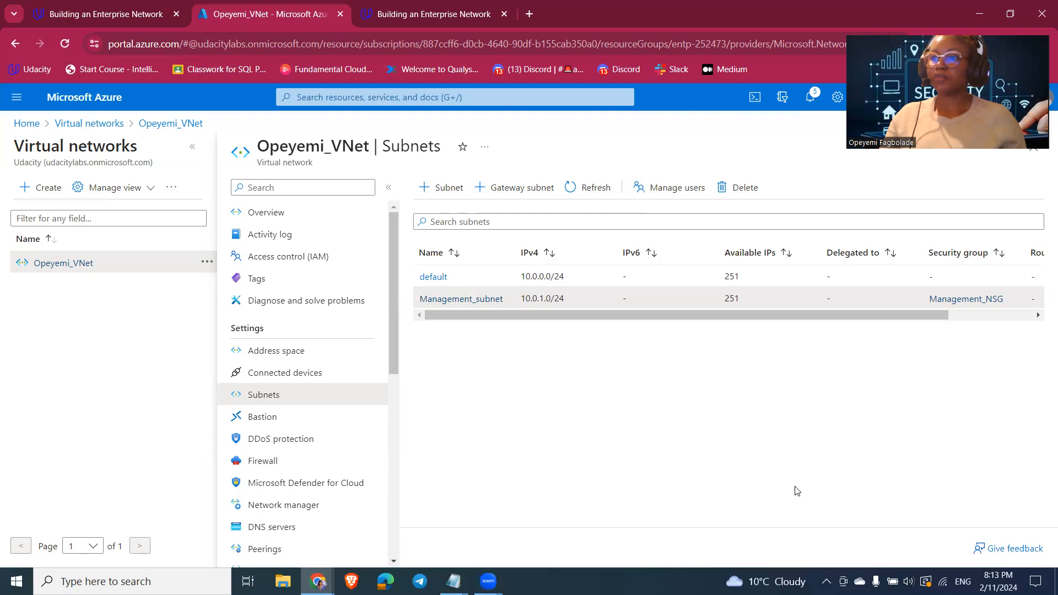
Step: Search the portal for "virtual network gateways", open that service and start creating a new gateway
click(388, 98)
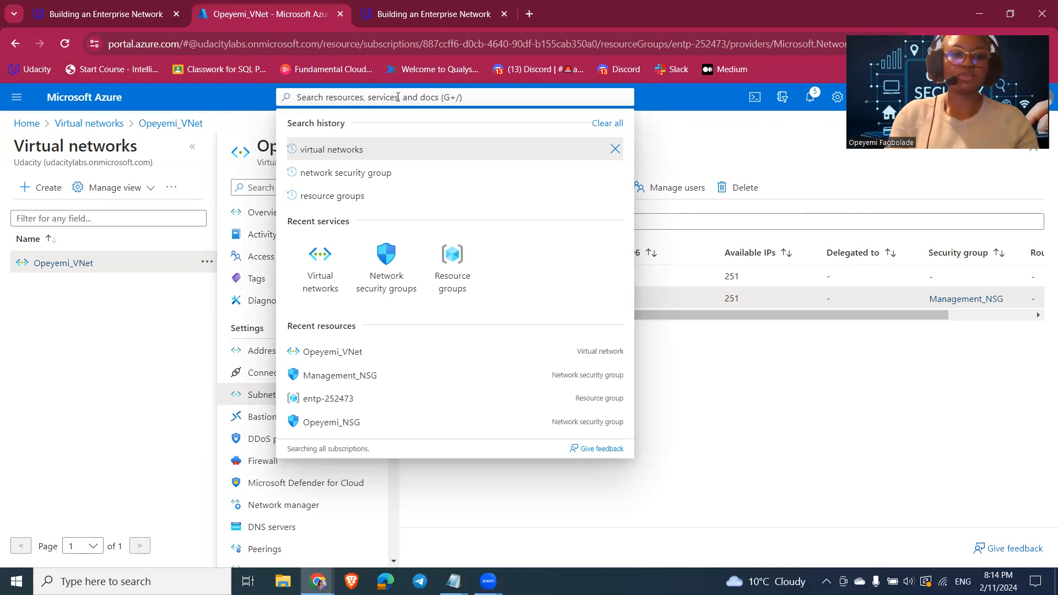
text(virtul)
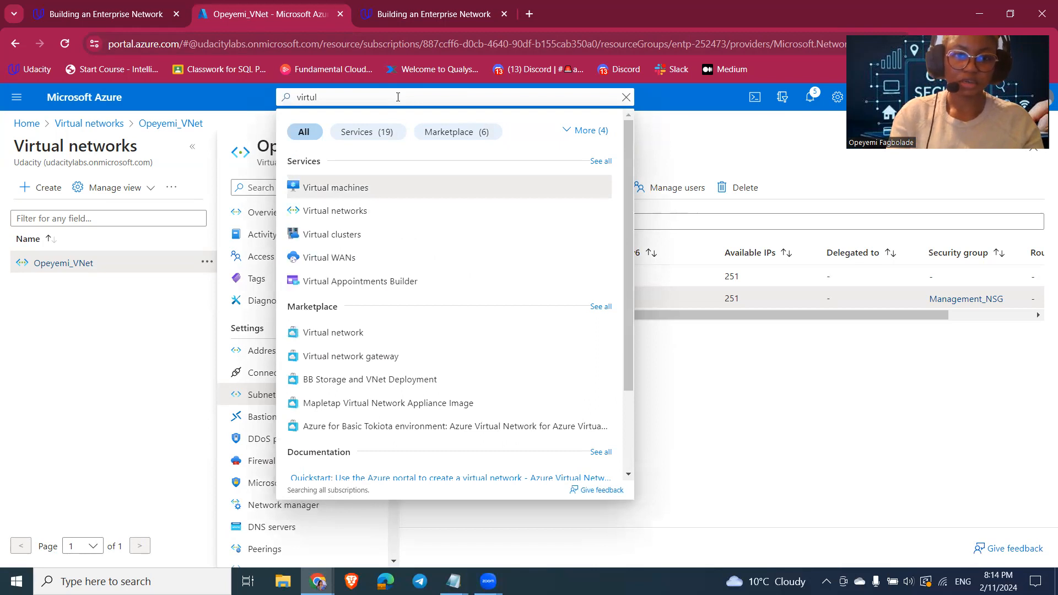
key(BackSpace)
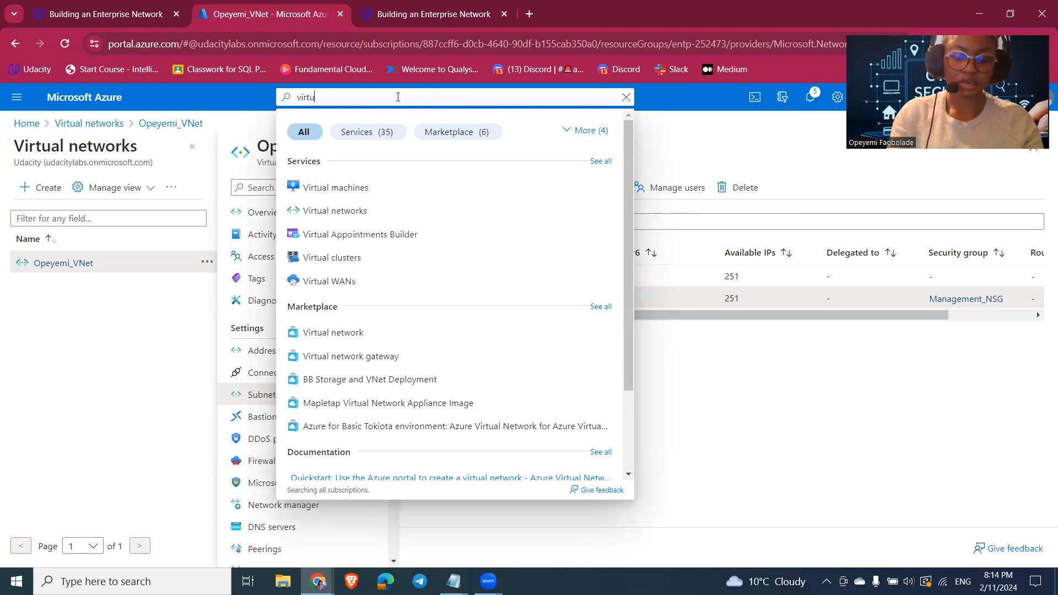
text(al netwo)
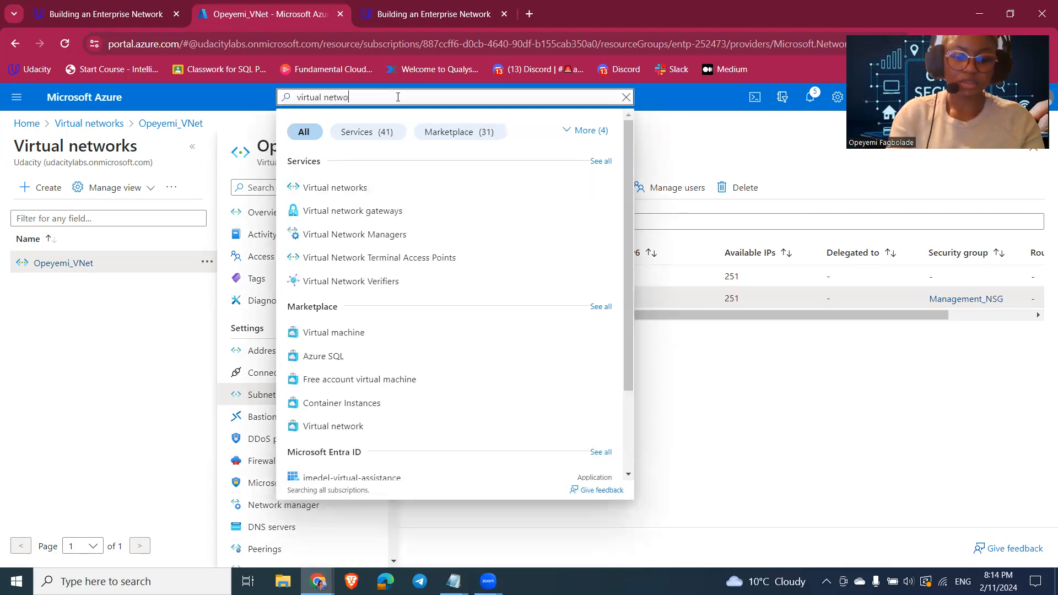
text(rk gateways)
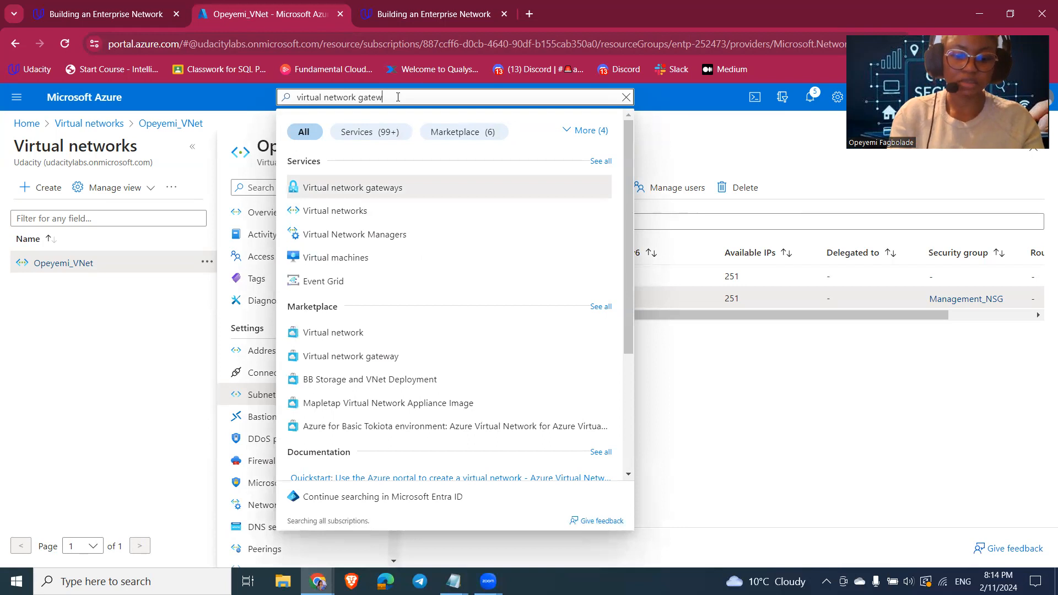
click(359, 192)
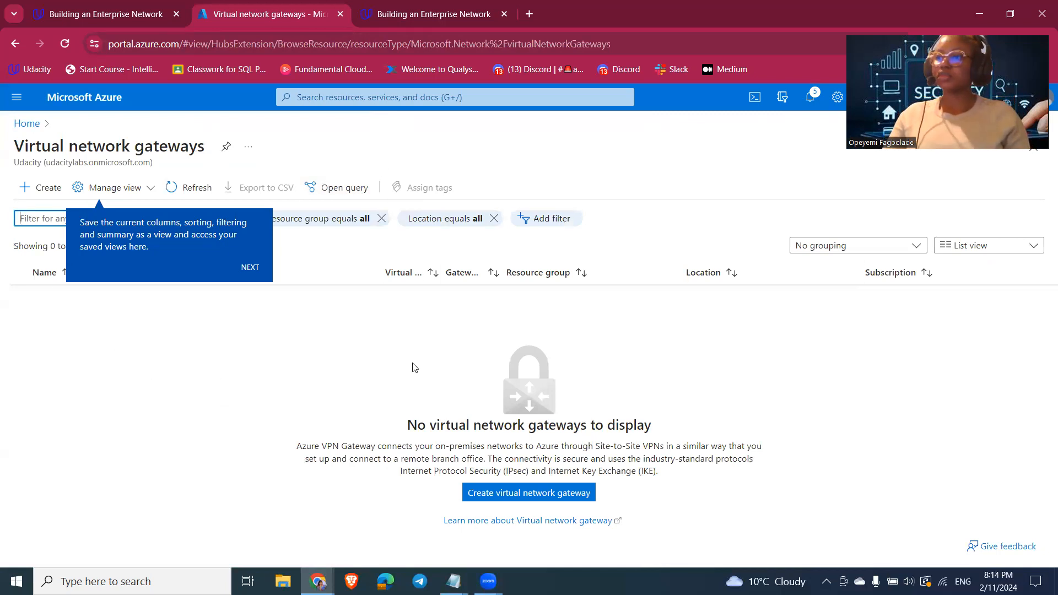
click(41, 189)
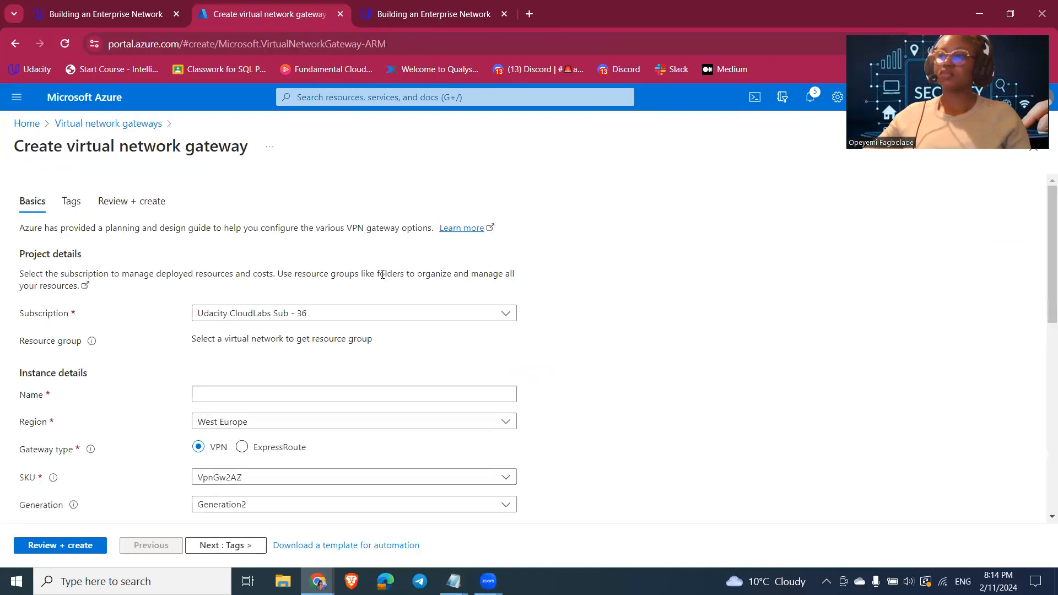
Step: Name the virtual network gateway with the owner's first name followed by "_VPN"
scroll(690, 329, down, 1)
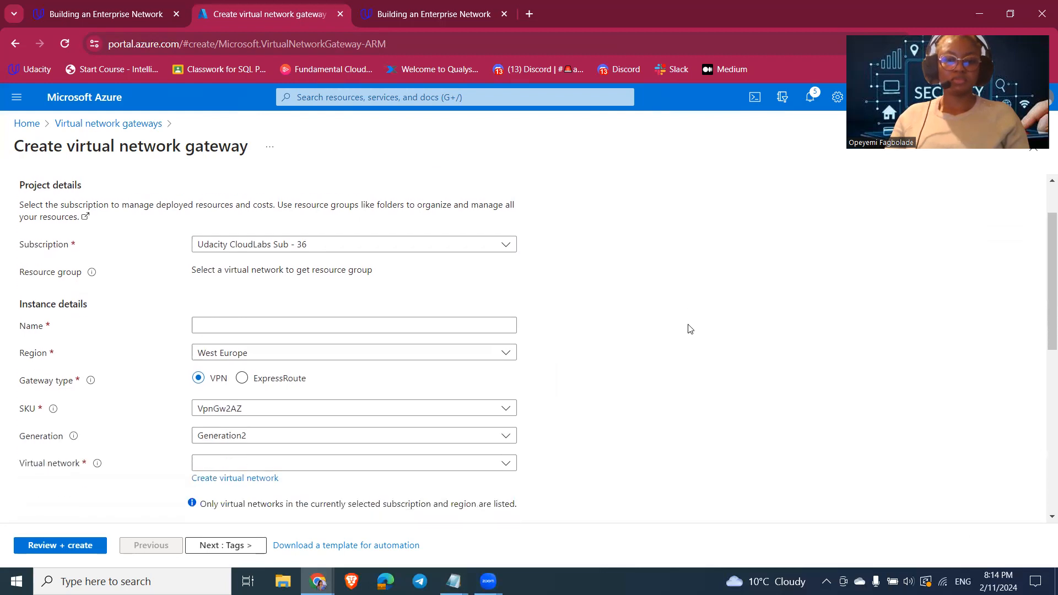
click(240, 326)
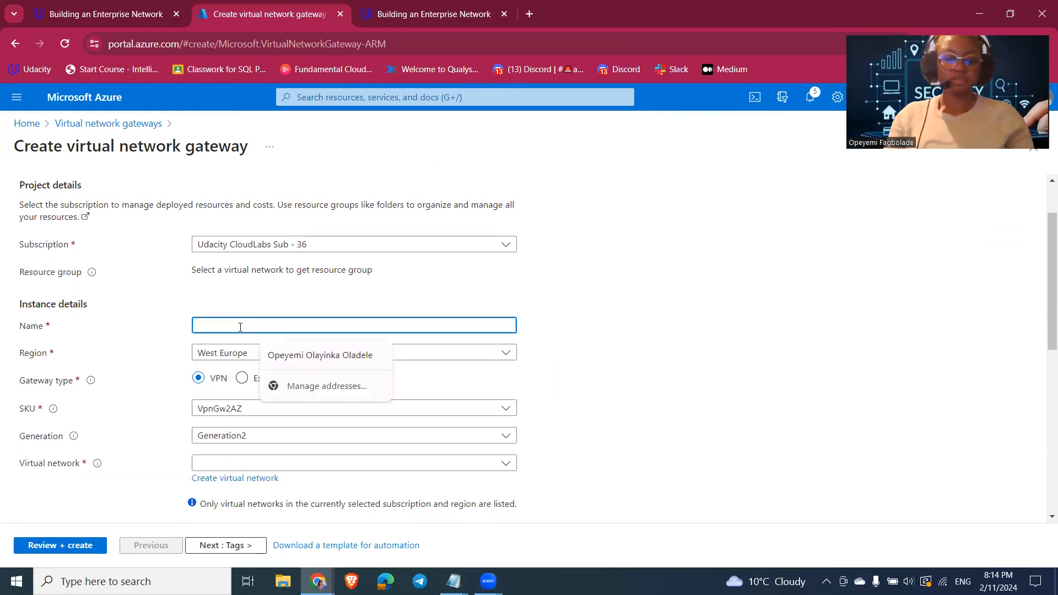
text(Opeyemi)
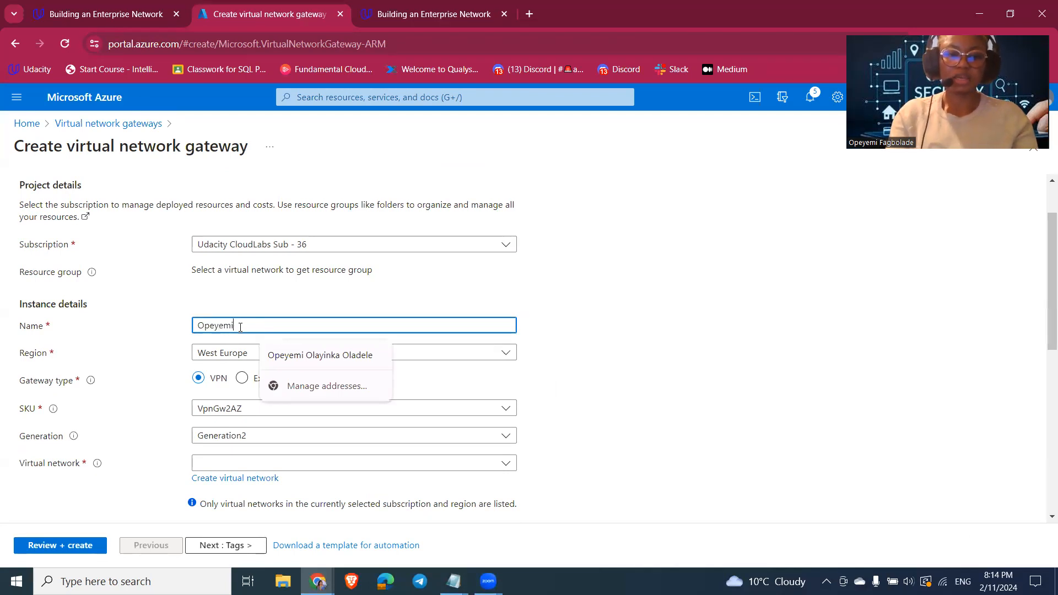
text(_)
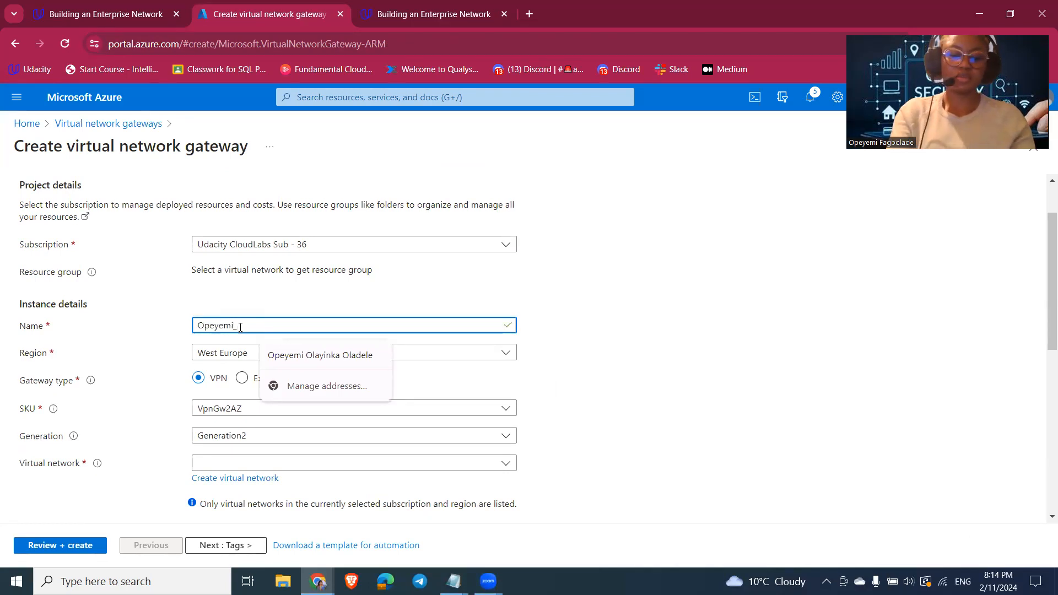
text(VPN)
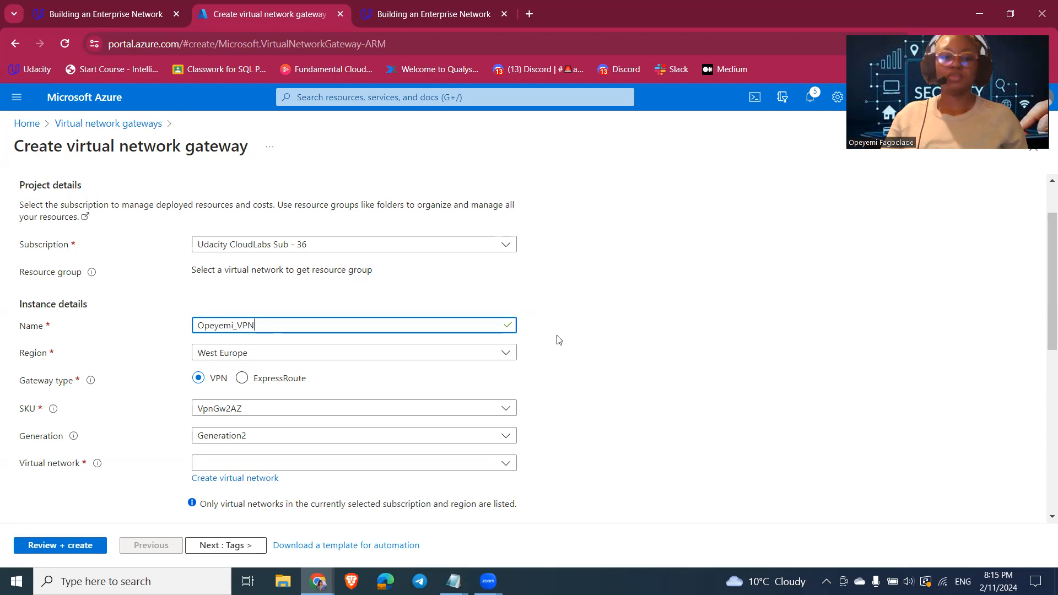
Step: Set the gateway's SKU to VpnGw1 and associate it with the existing virtual network
scroll(489, 366, down, 3)
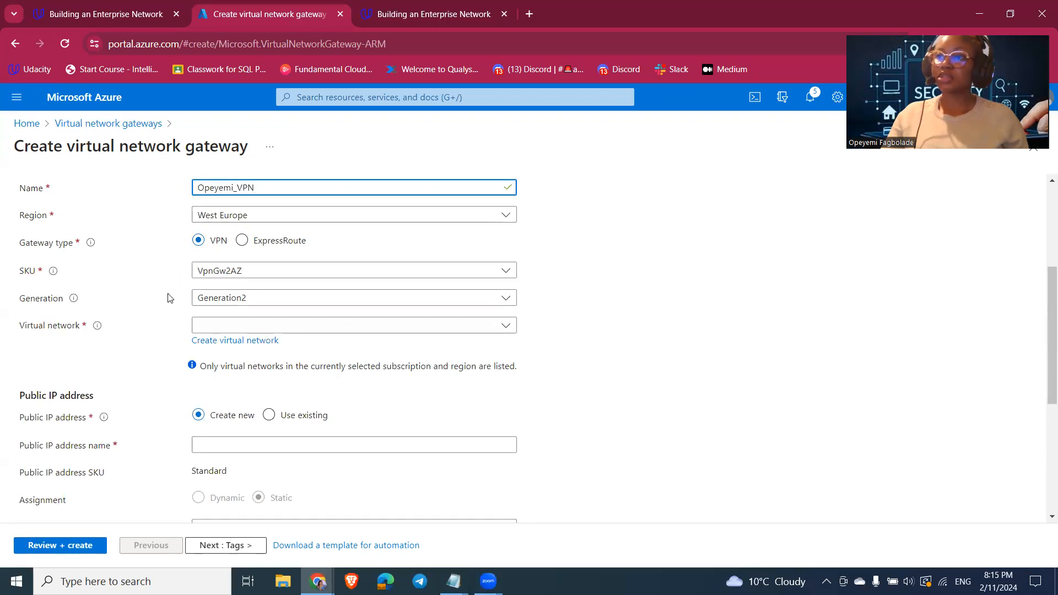
click(263, 278)
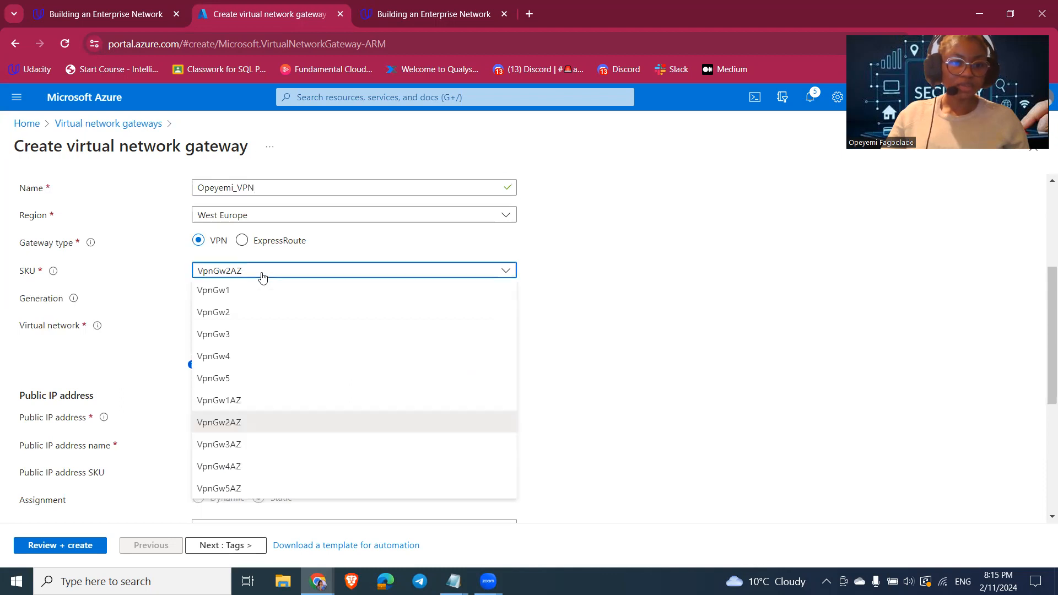
click(221, 292)
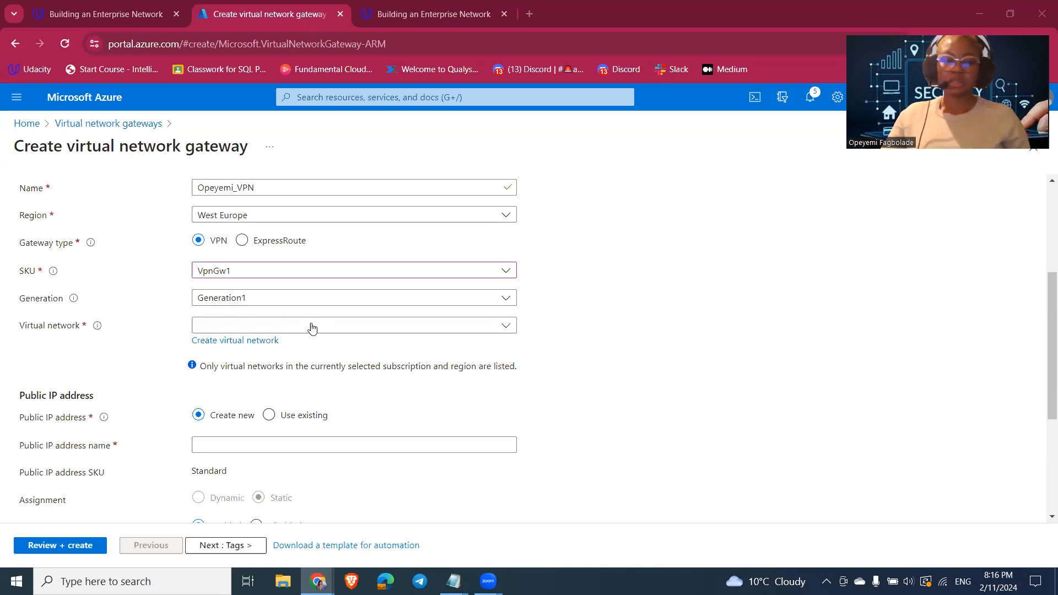
click(505, 326)
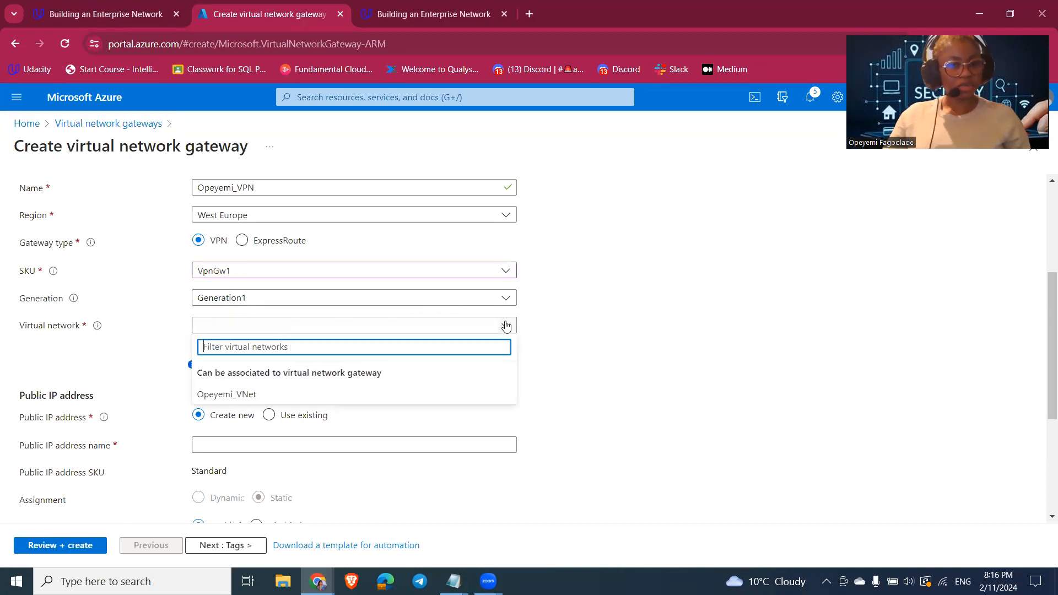
click(268, 395)
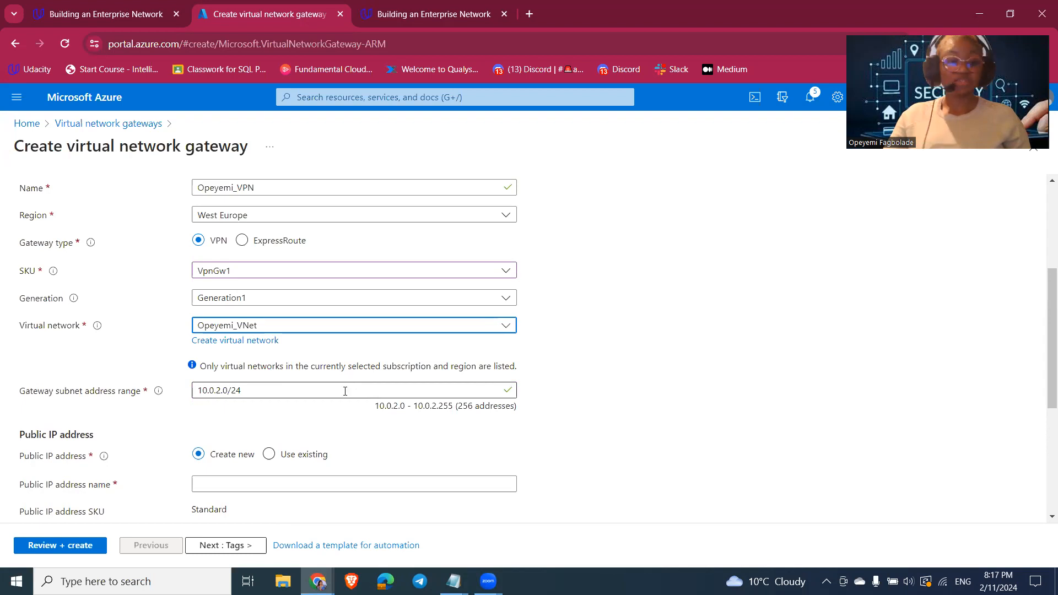
Step: Name the gateway's new public IP address VPNIp and set active-active mode to Disabled
scroll(451, 363, down, 2)
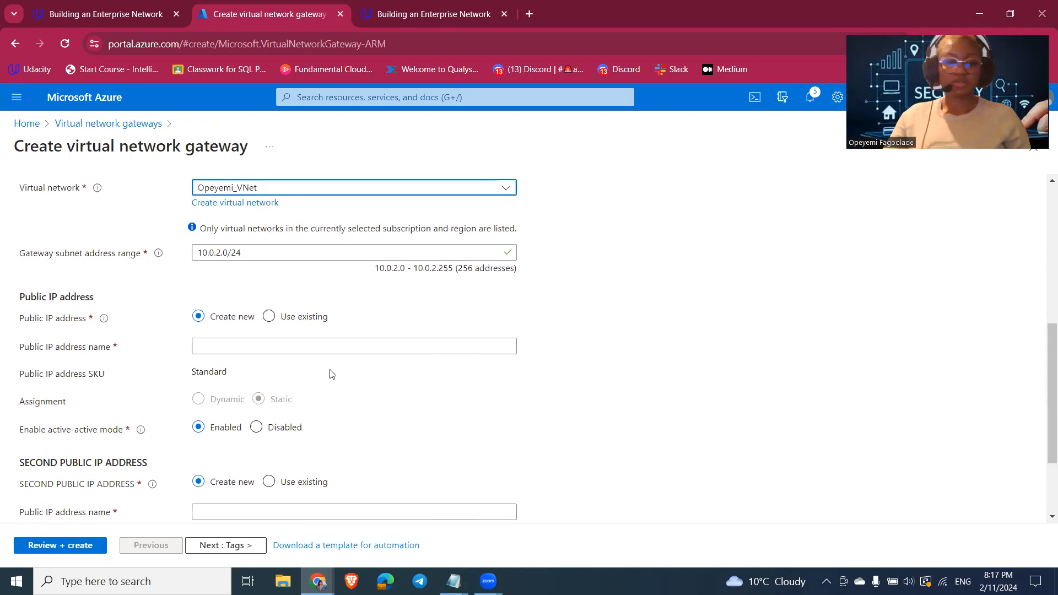
click(473, 346)
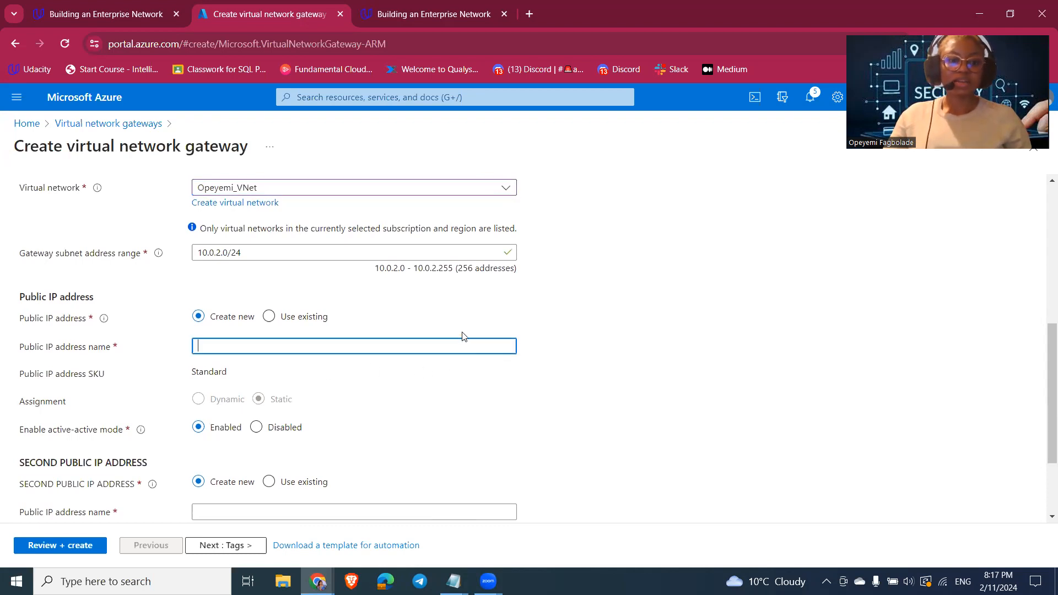
text(VPN)
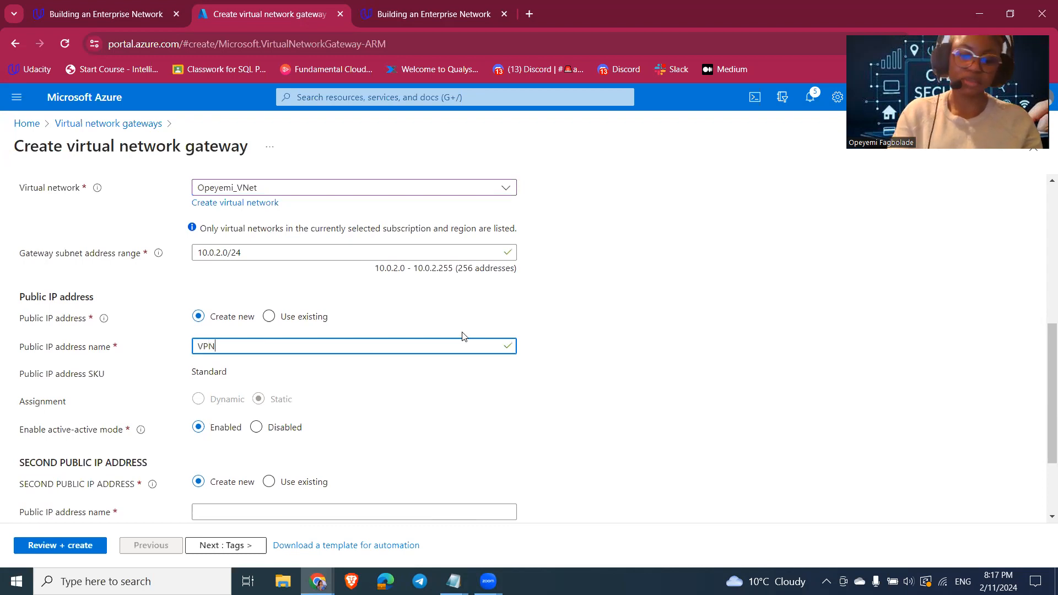
text(Ip)
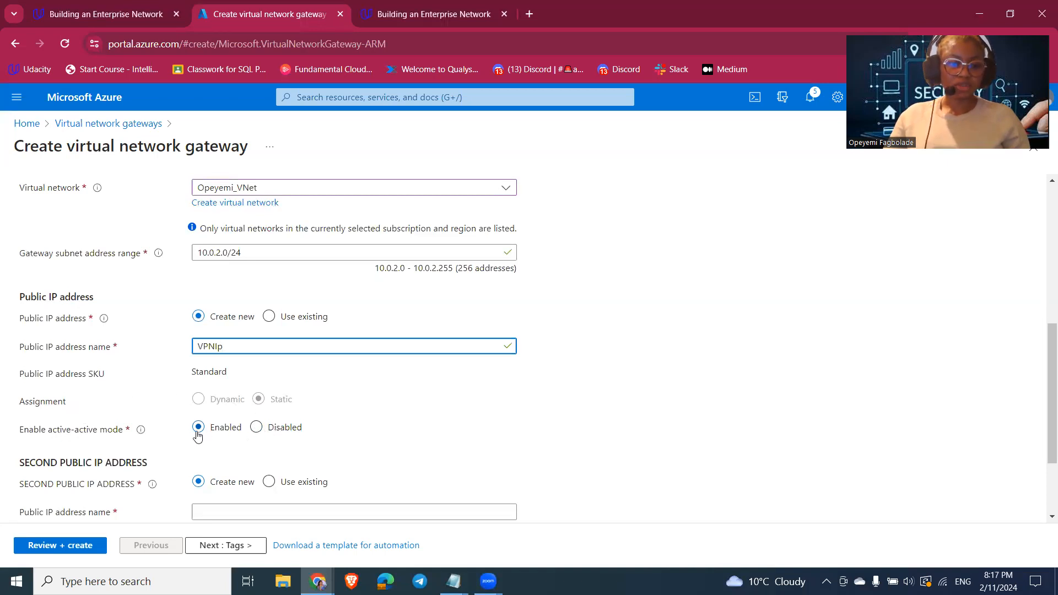
click(256, 428)
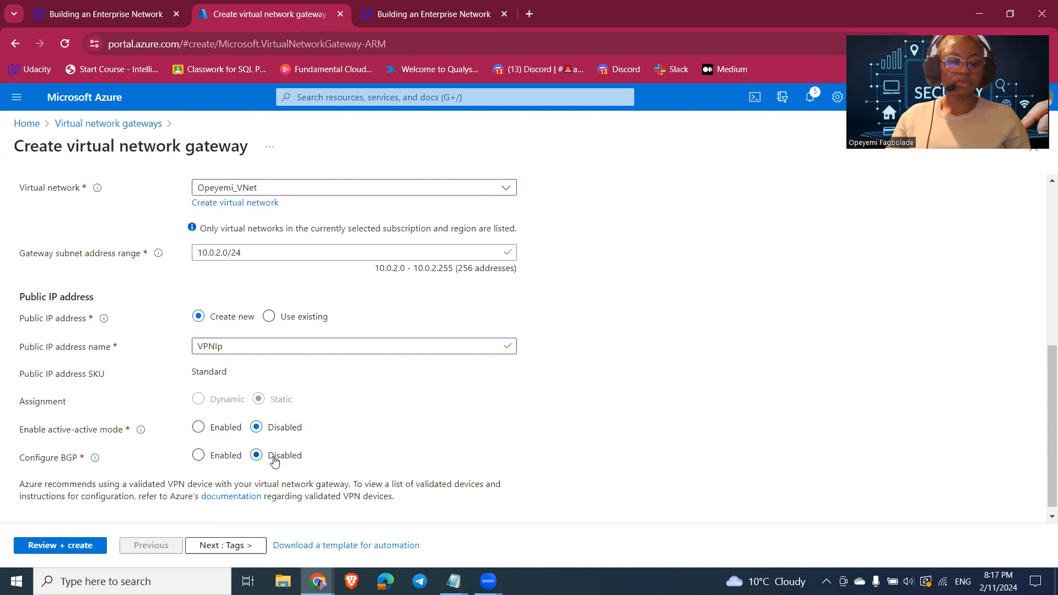
Step: Review the gateway's settings, validate the configuration and deploy the virtual network gateway
scroll(232, 519, down, 1)
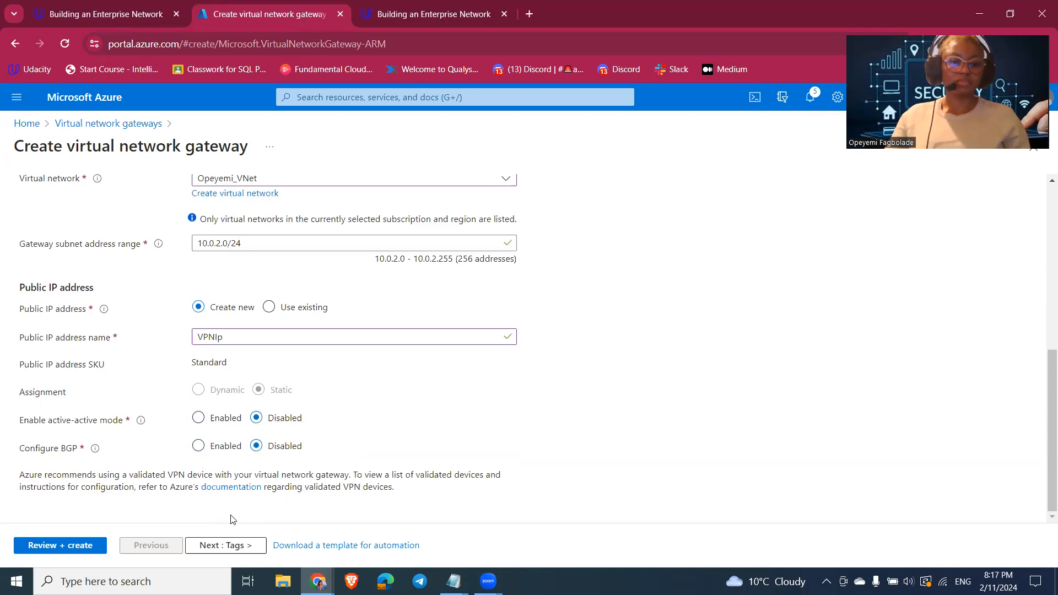
scroll(231, 515, up, 6)
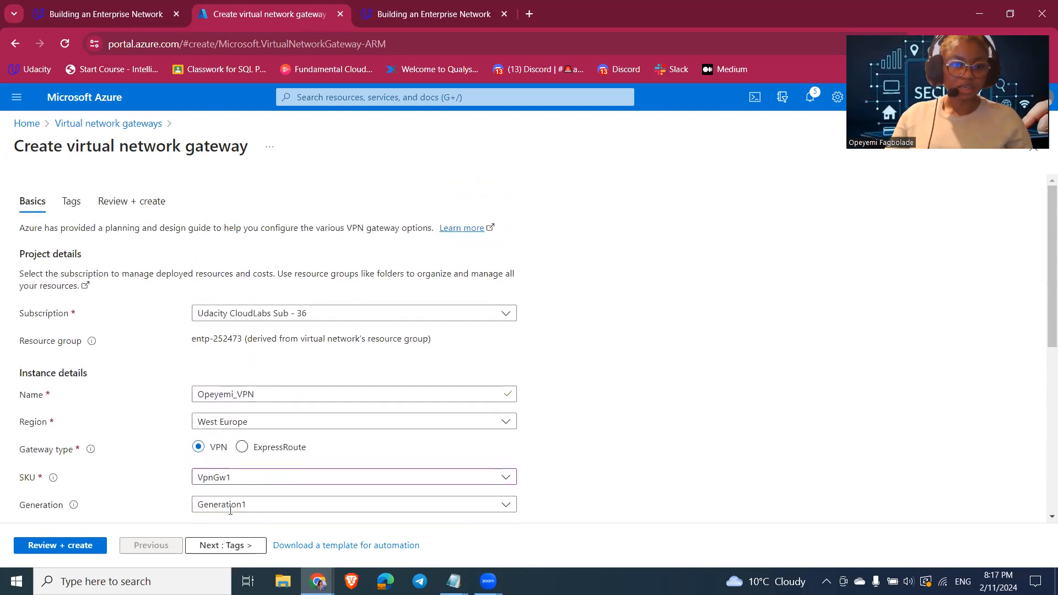
scroll(279, 461, down, 6)
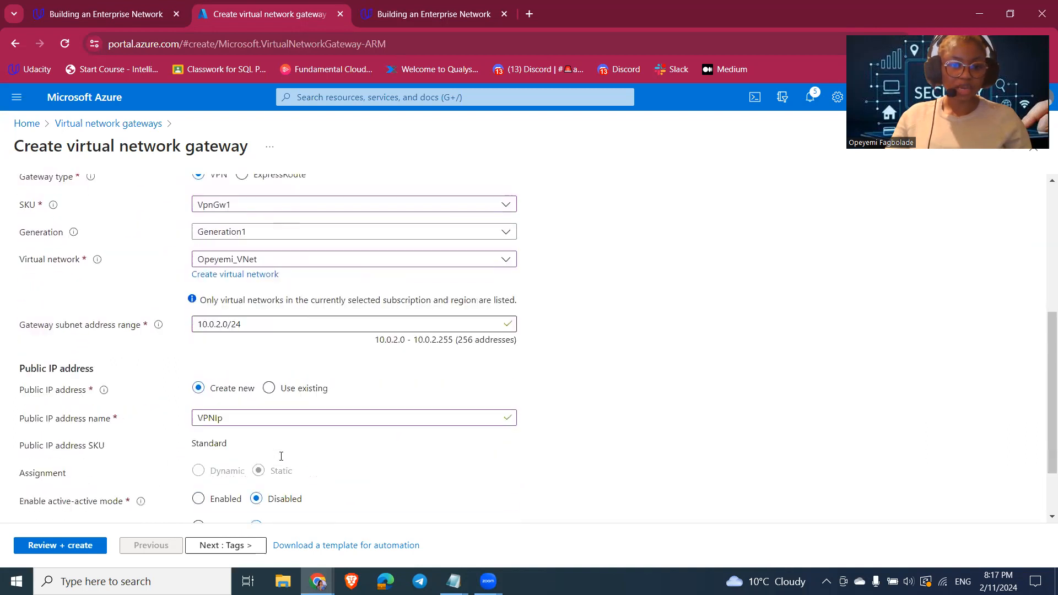
click(58, 545)
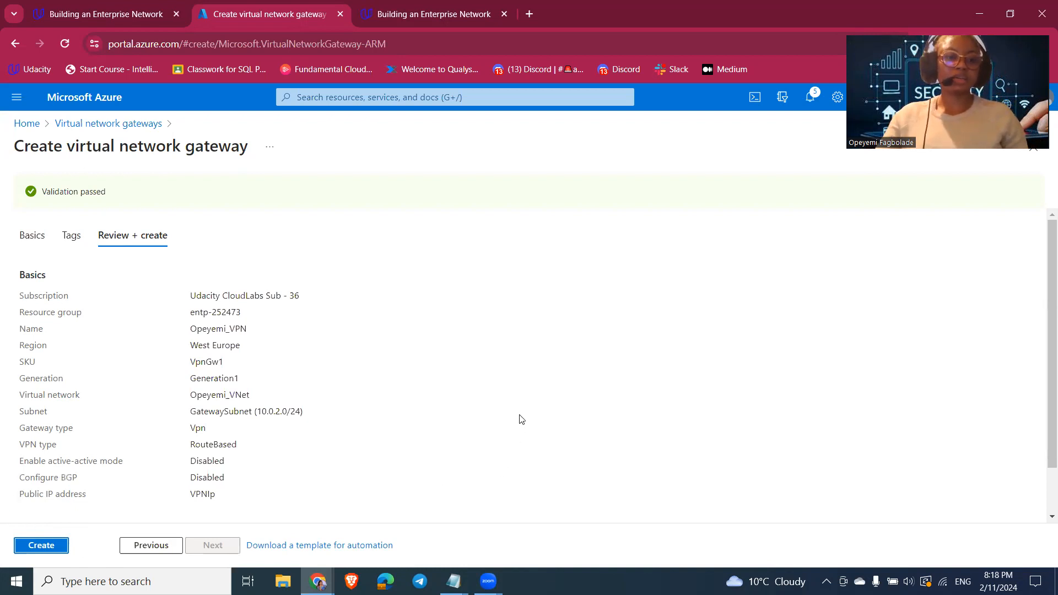
click(46, 554)
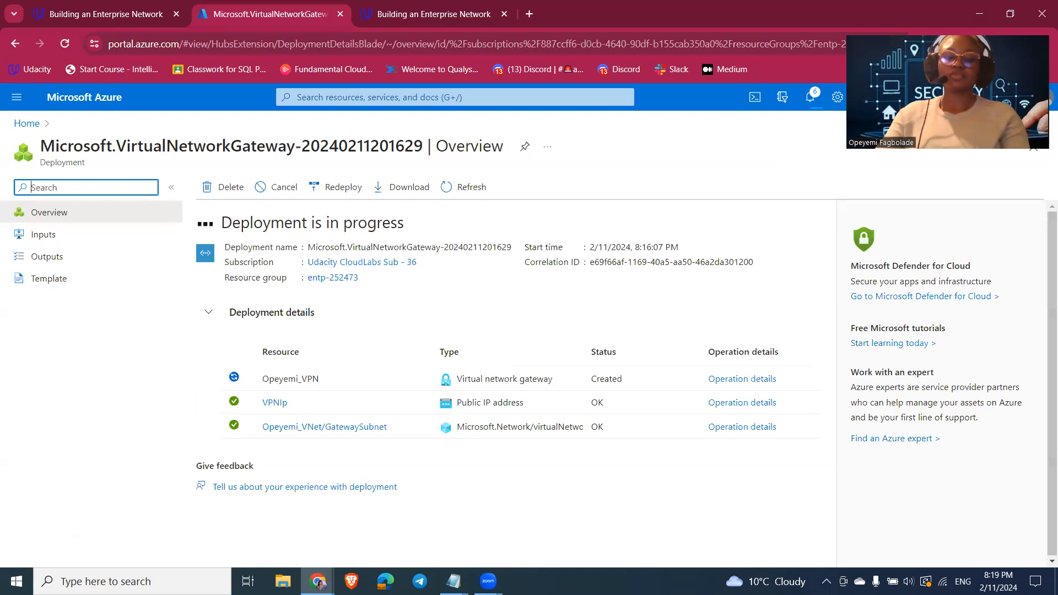
Step: Switch to the Udacity lab virtual machine, open Resource groups in its Azure portal, and maximize and reload the browser
click(140, 18)
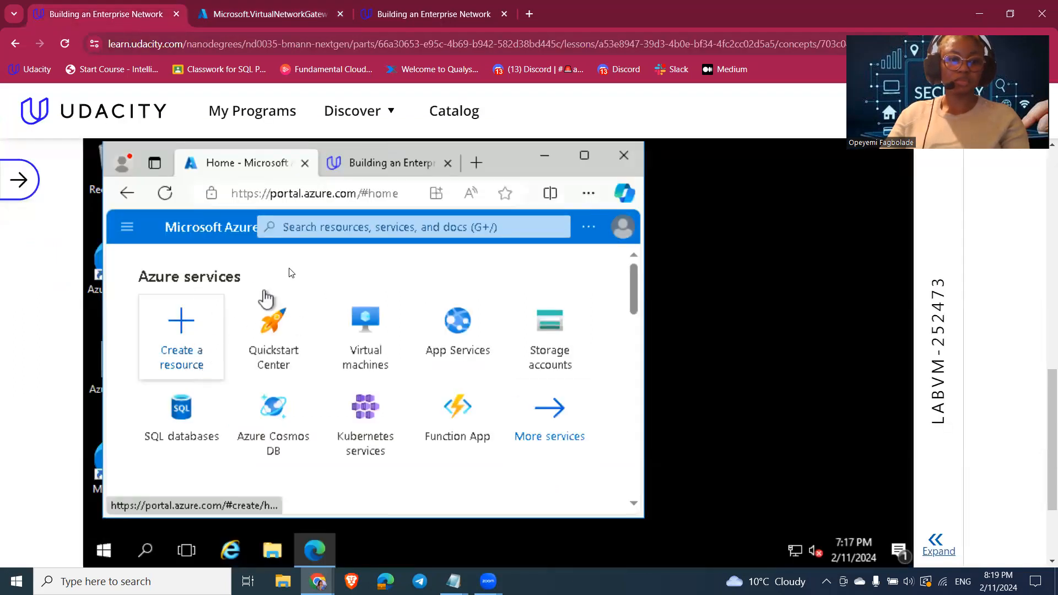
click(337, 228)
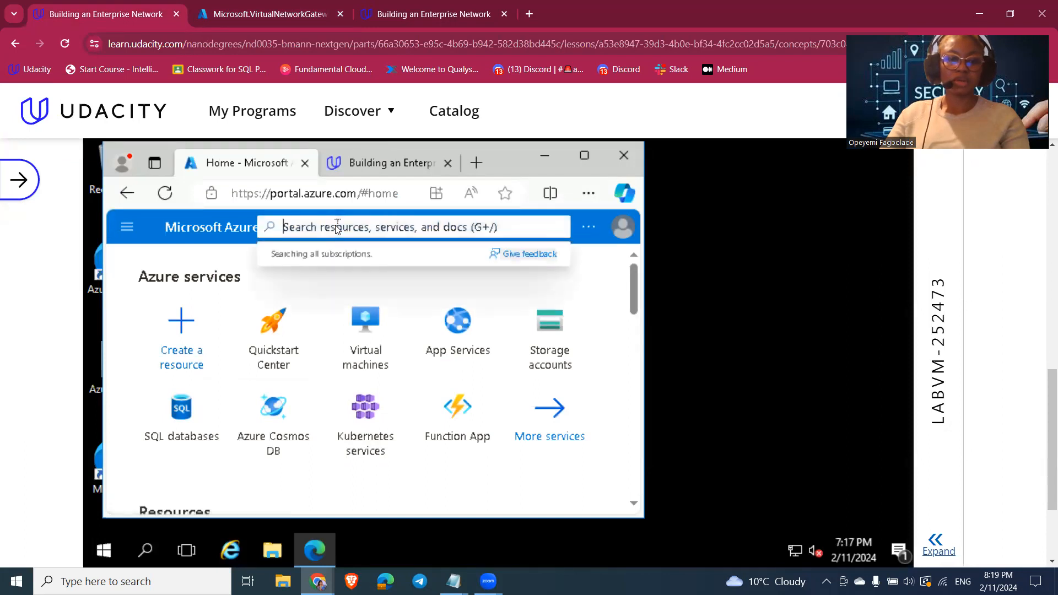
text(resou)
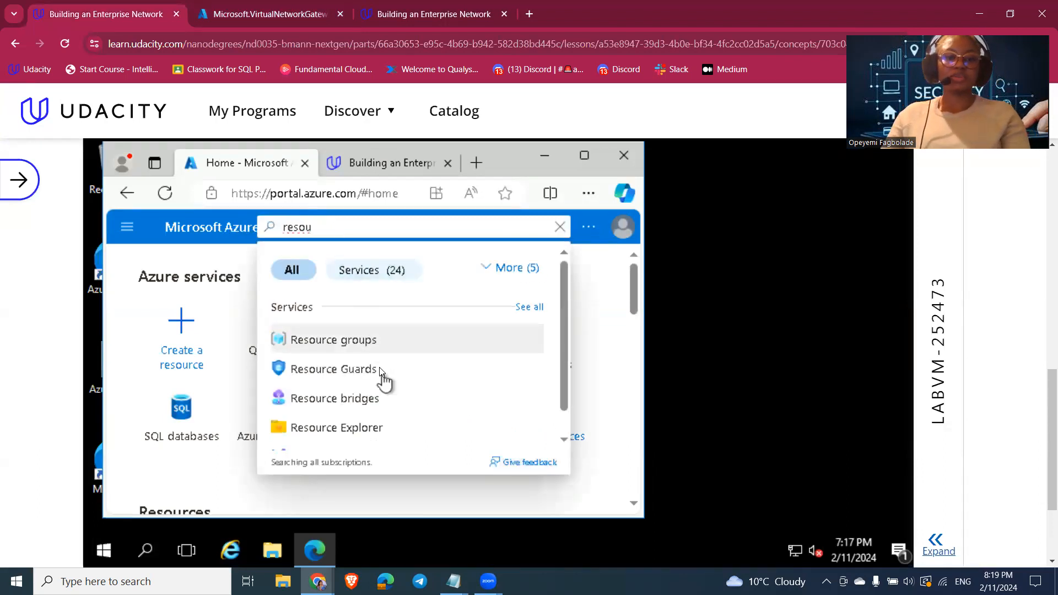
click(326, 342)
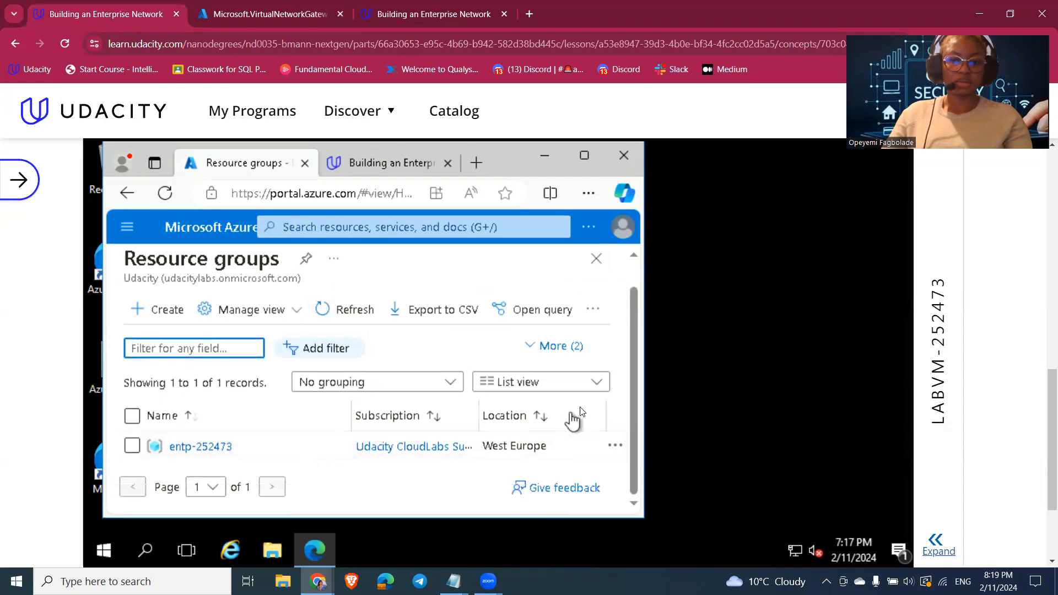
click(584, 155)
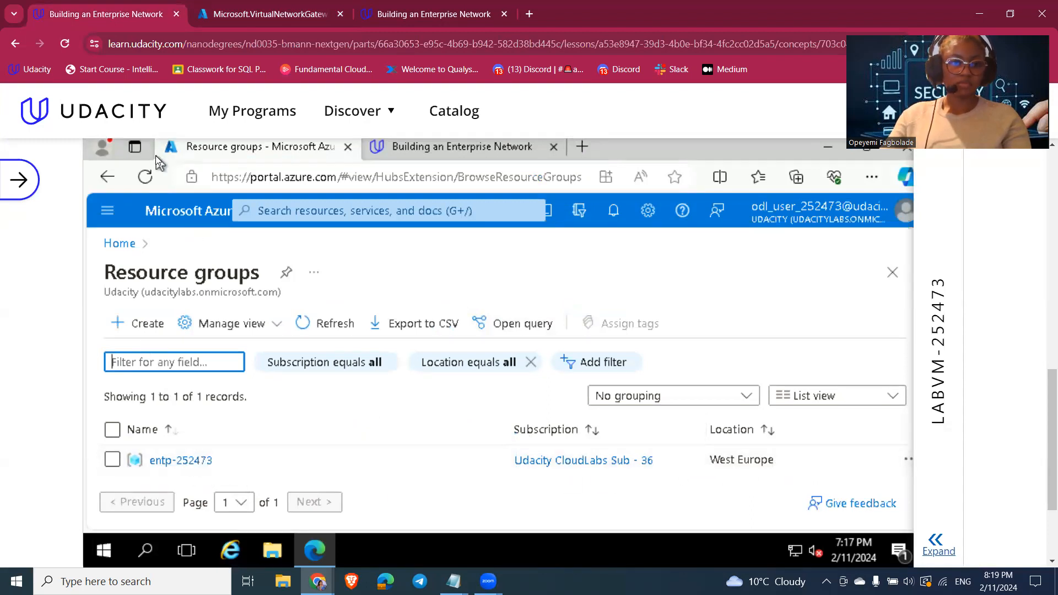
click(144, 178)
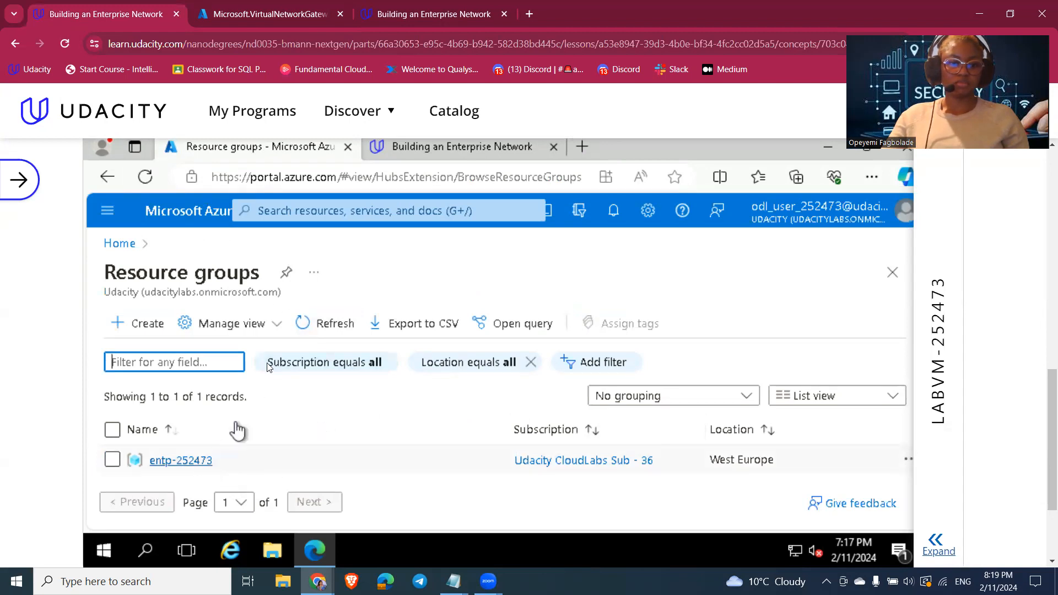
Step: Search the lab machine's Azure portal for virtual and open the Virtual networks service
click(366, 215)
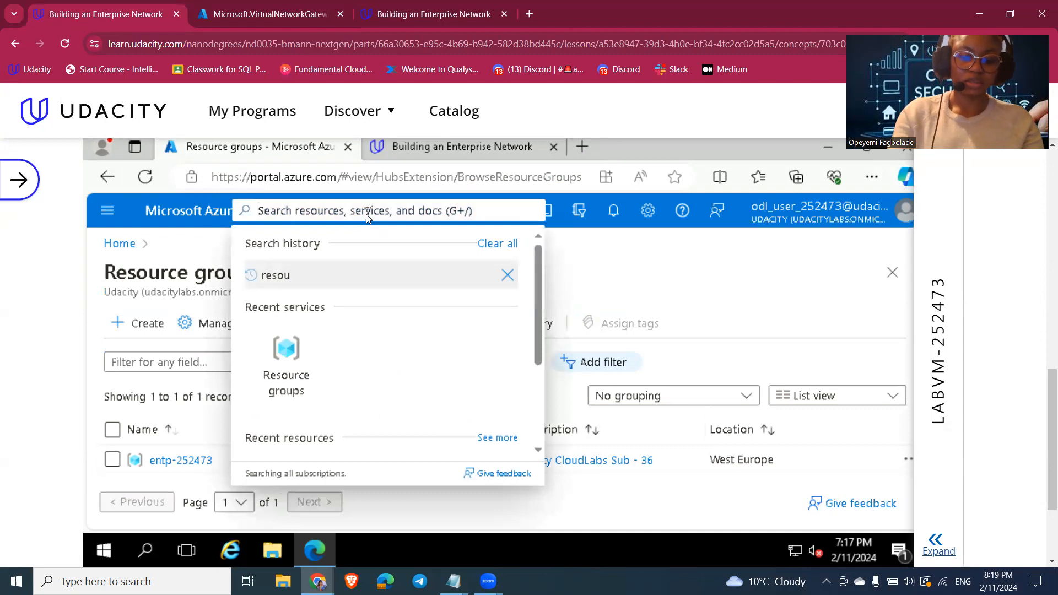
text(virt)
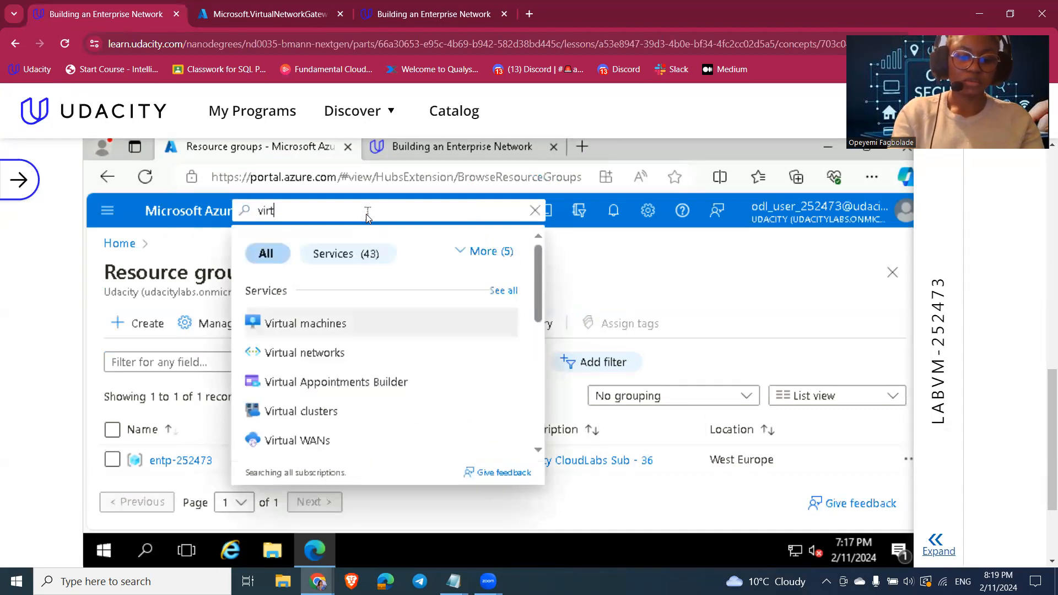
text(ual)
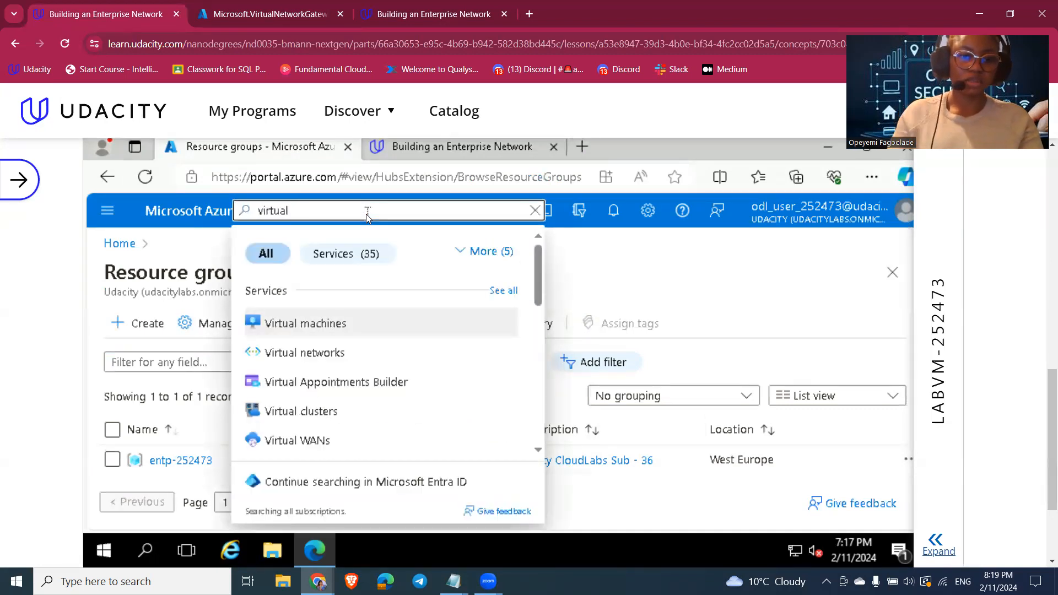
click(287, 353)
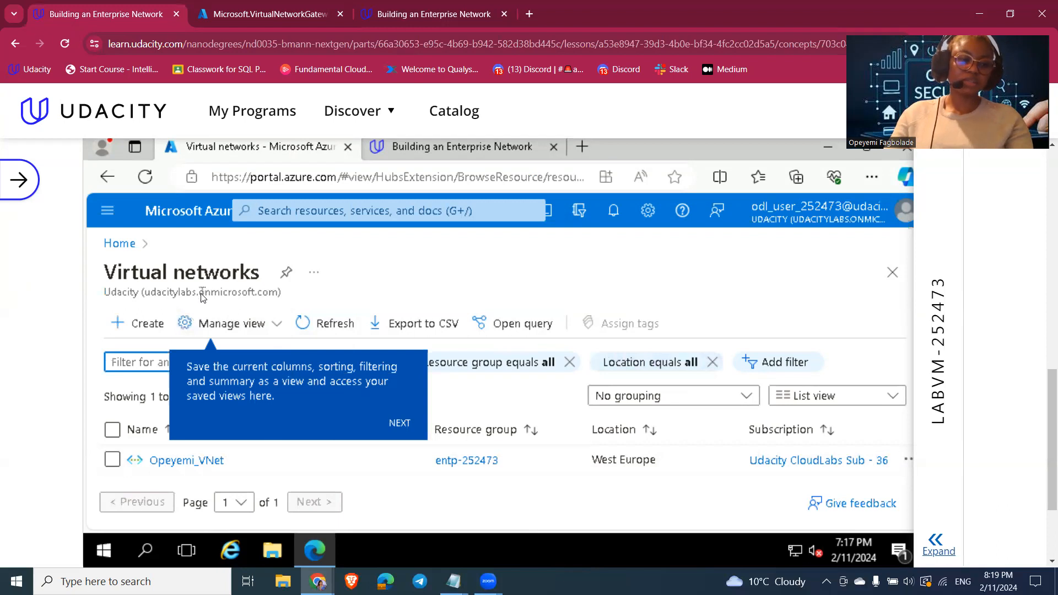
click(110, 212)
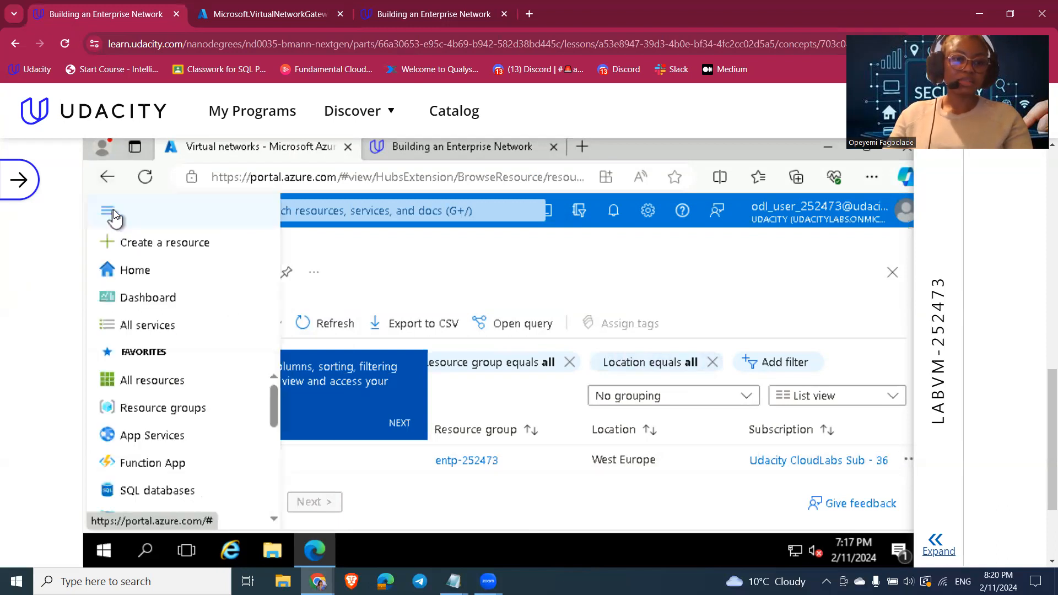
scroll(140, 479, down, 2)
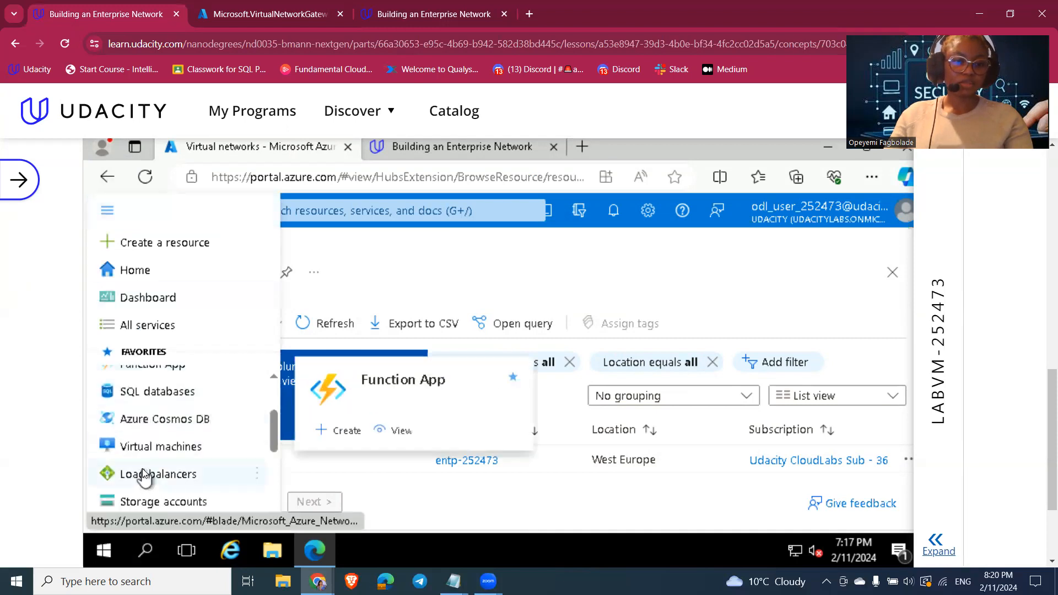
scroll(145, 447, up, 3)
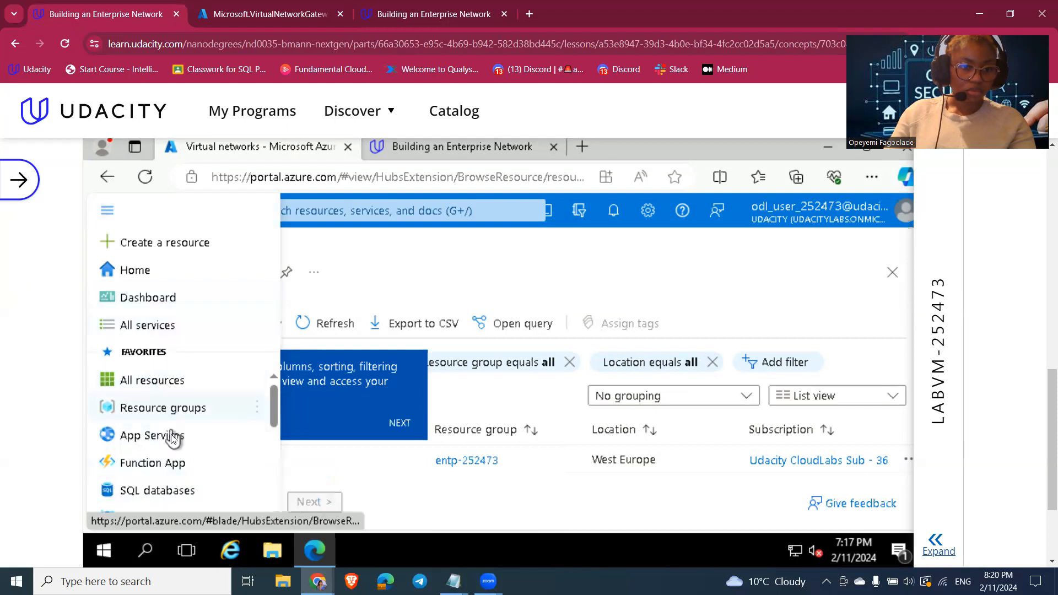
scroll(172, 438, down, 4)
scroll(172, 443, down, 4)
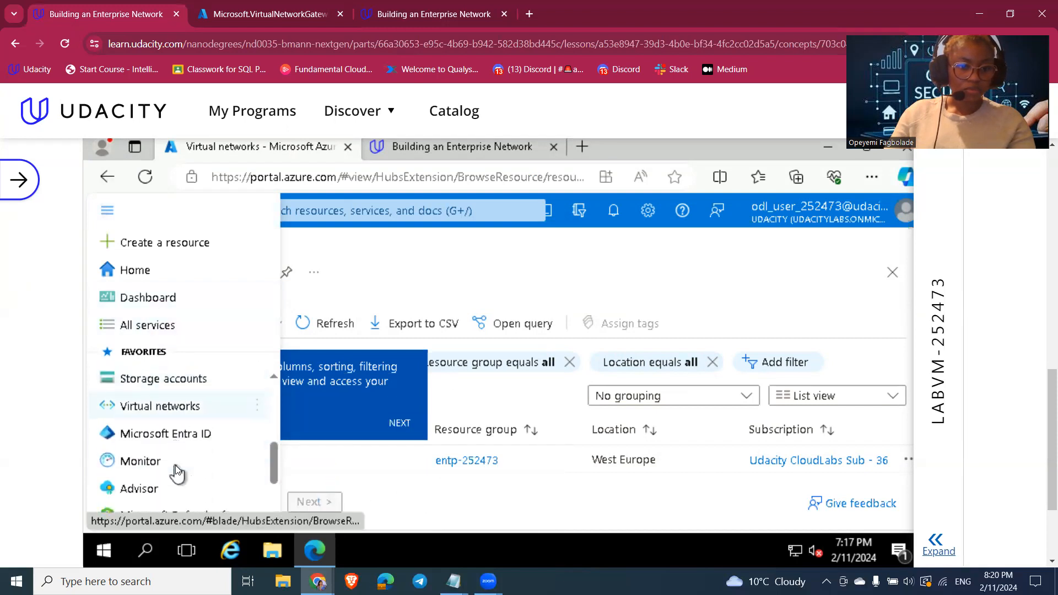
scroll(176, 471, down, 3)
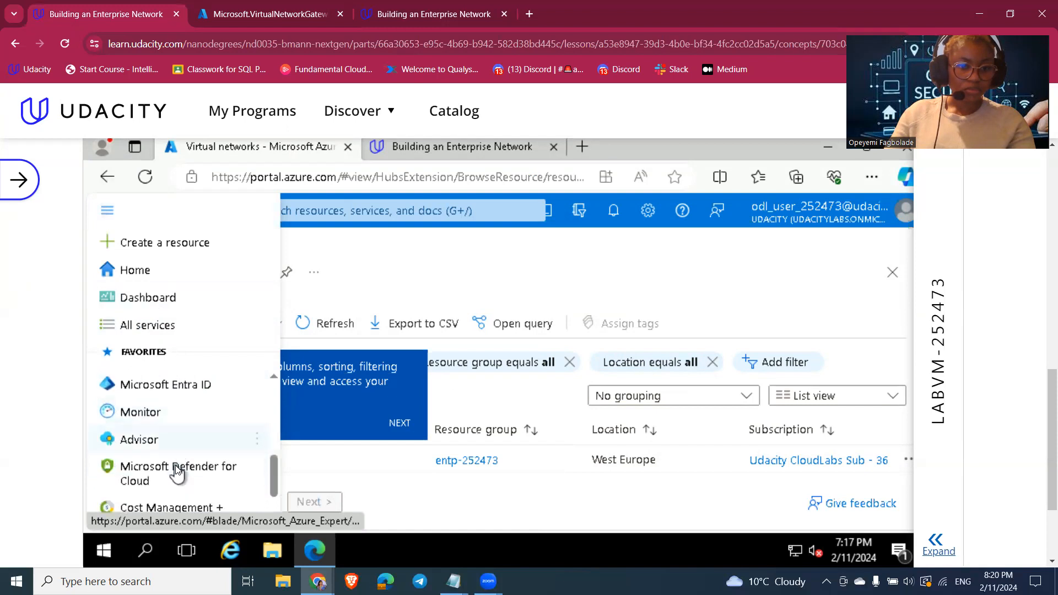
scroll(177, 469, up, 5)
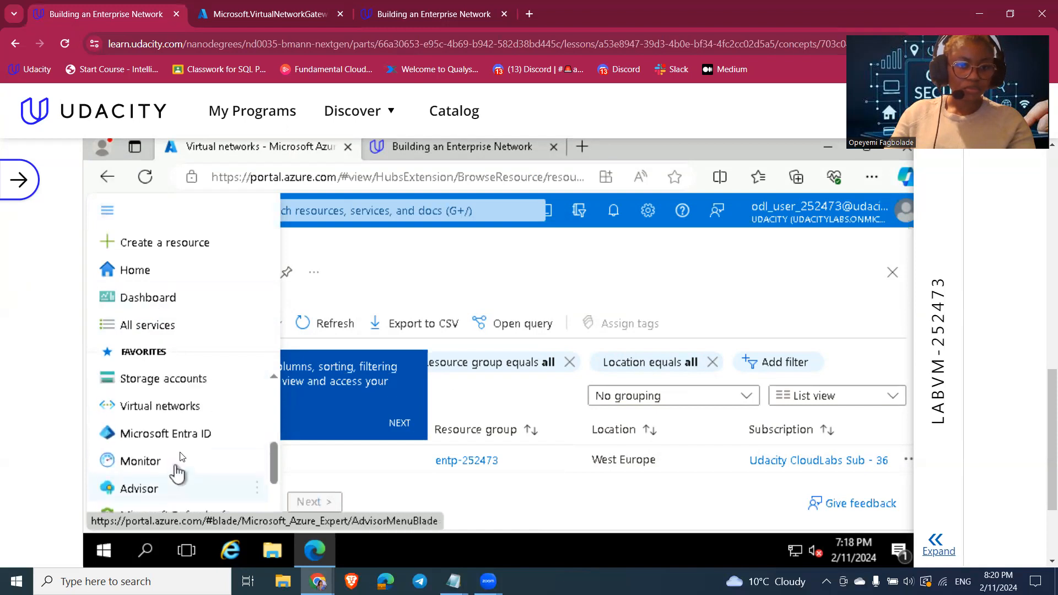
click(516, 253)
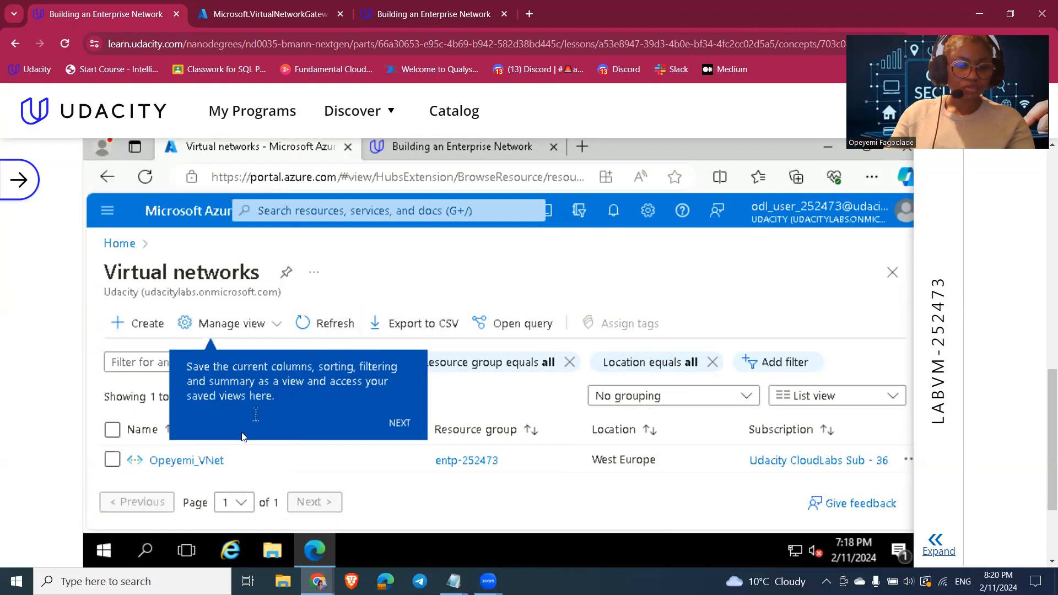
Step: Open the existing virtual network in the entp-252473 resource group and review its list of subnets
click(202, 461)
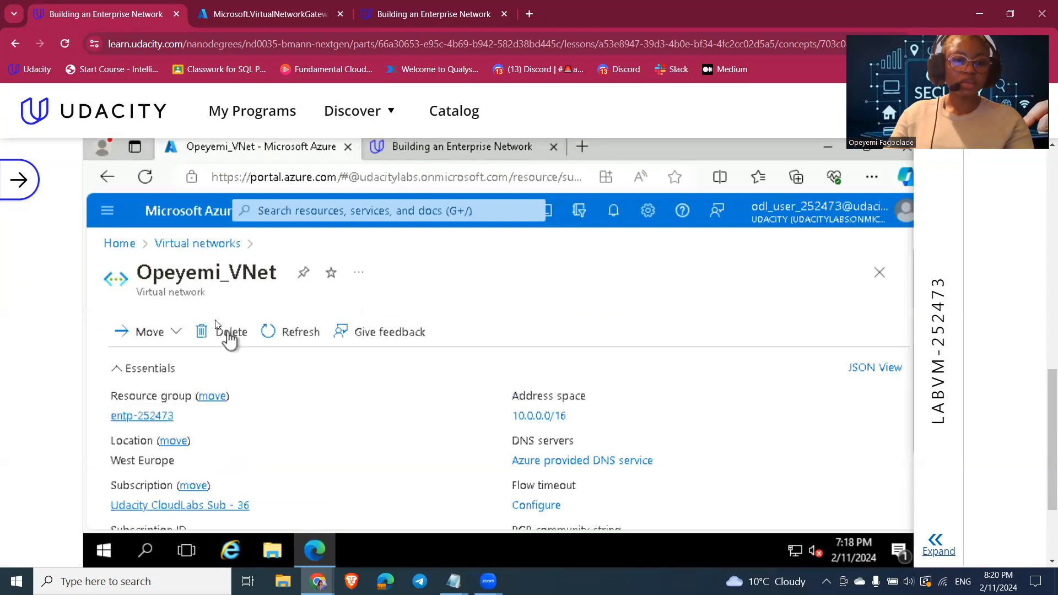
click(114, 214)
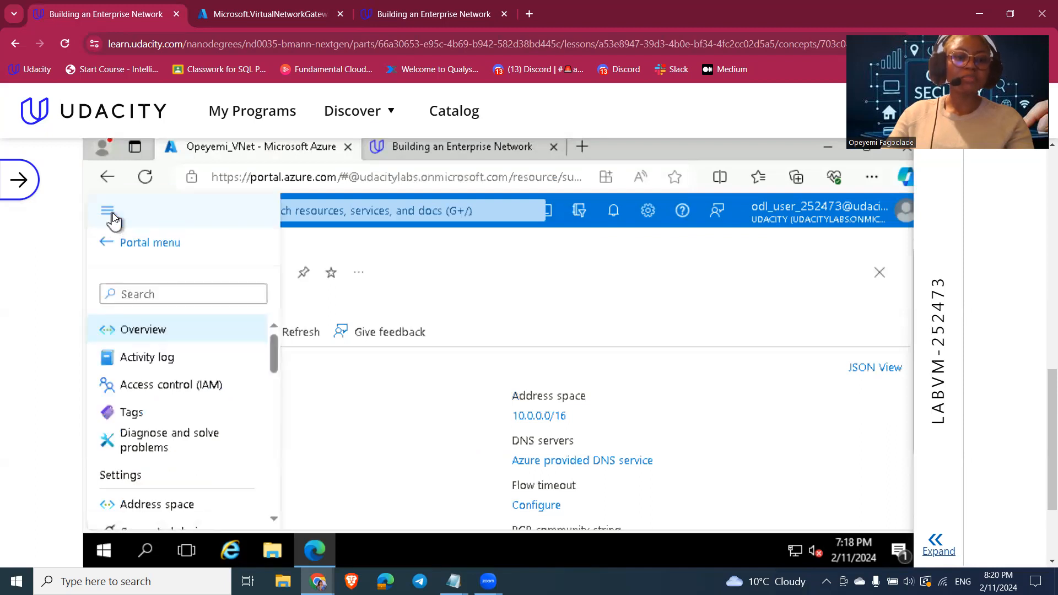
scroll(177, 400, down, 5)
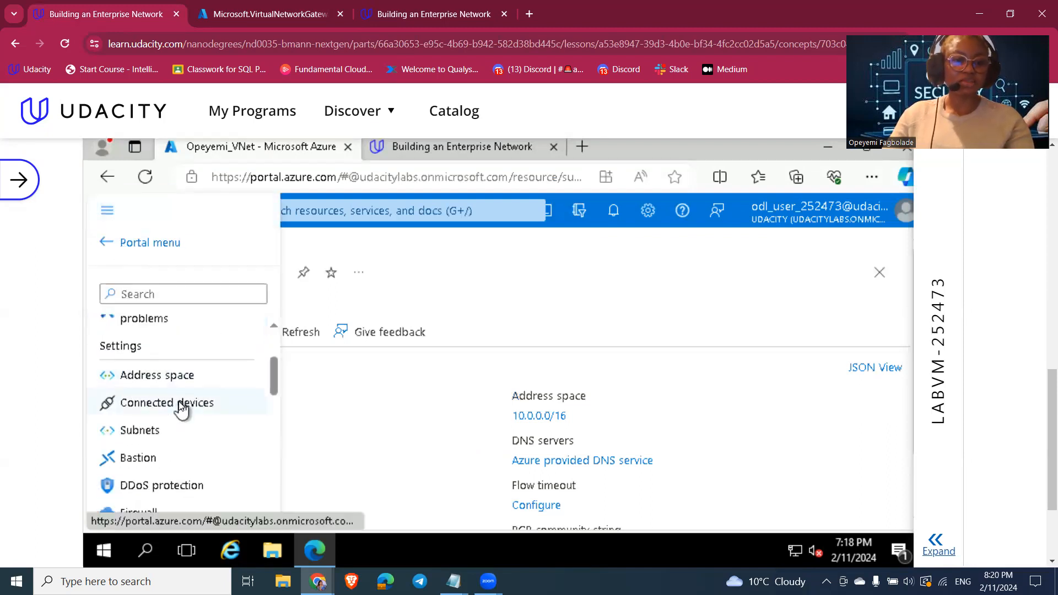
click(142, 402)
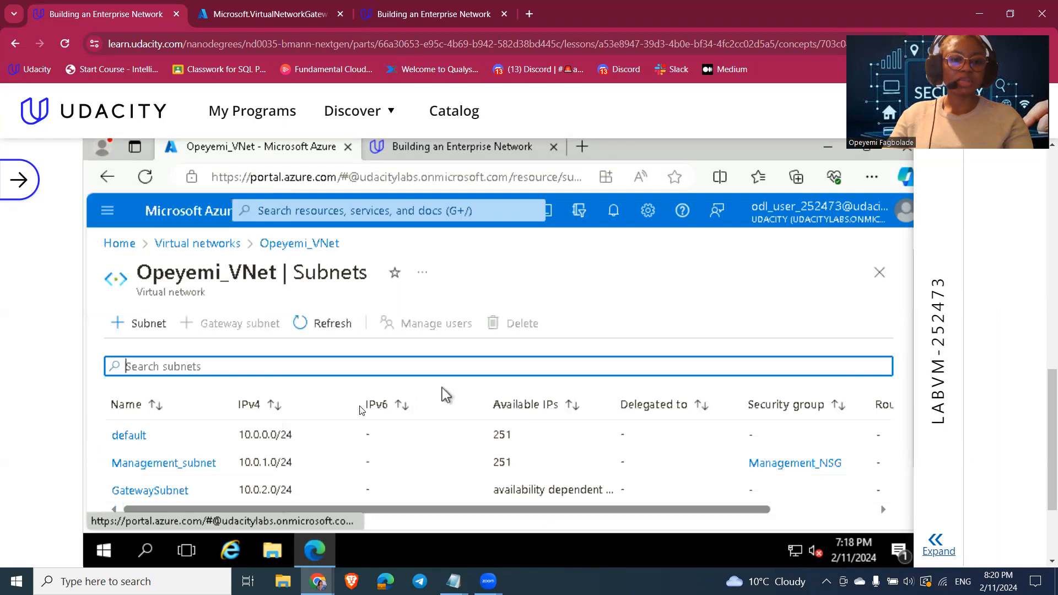
scroll(182, 465, down, 1)
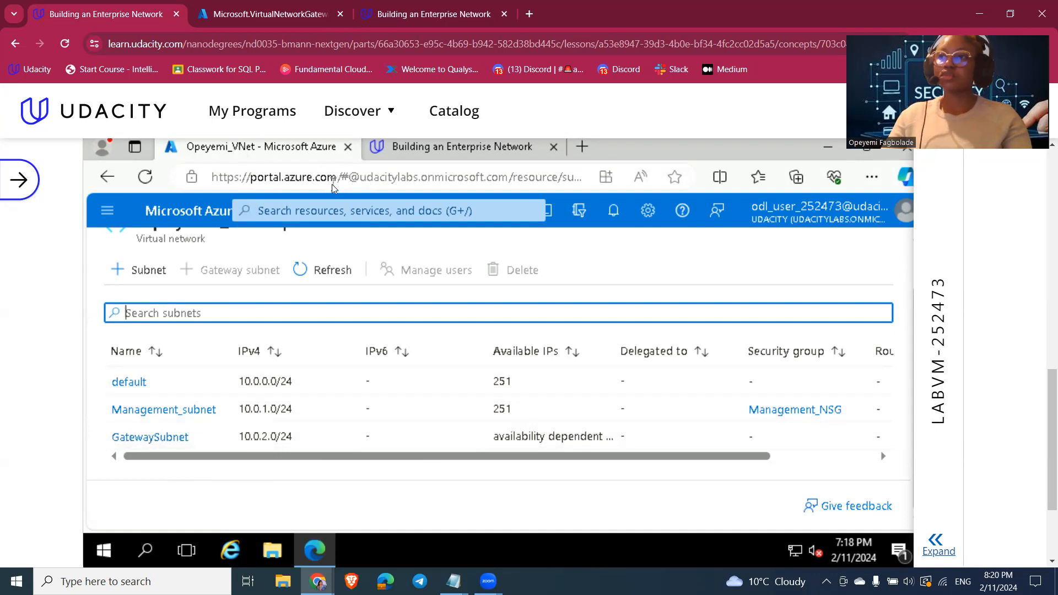
Step: Find Windows PowerShell on the lab virtual machine and launch it as administrator
click(111, 551)
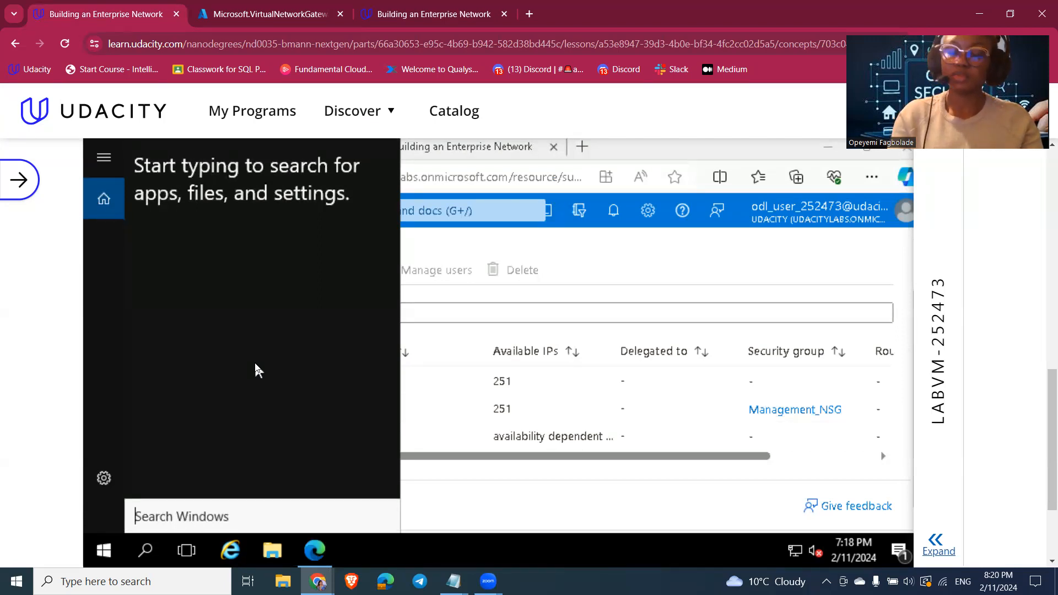
text(w)
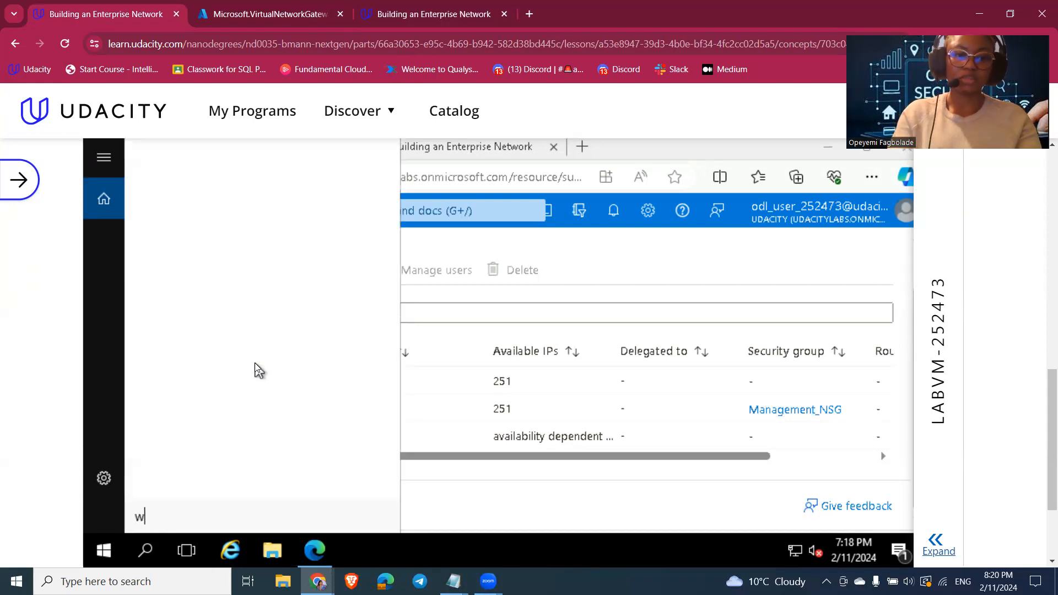
text(indows power shell)
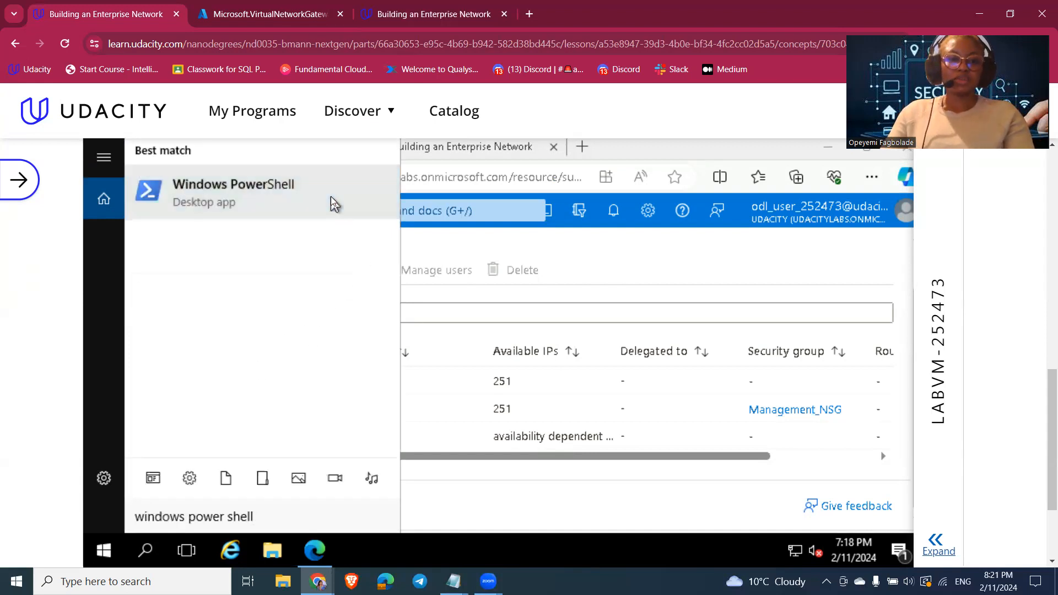
right_click(333, 204)
click(331, 223)
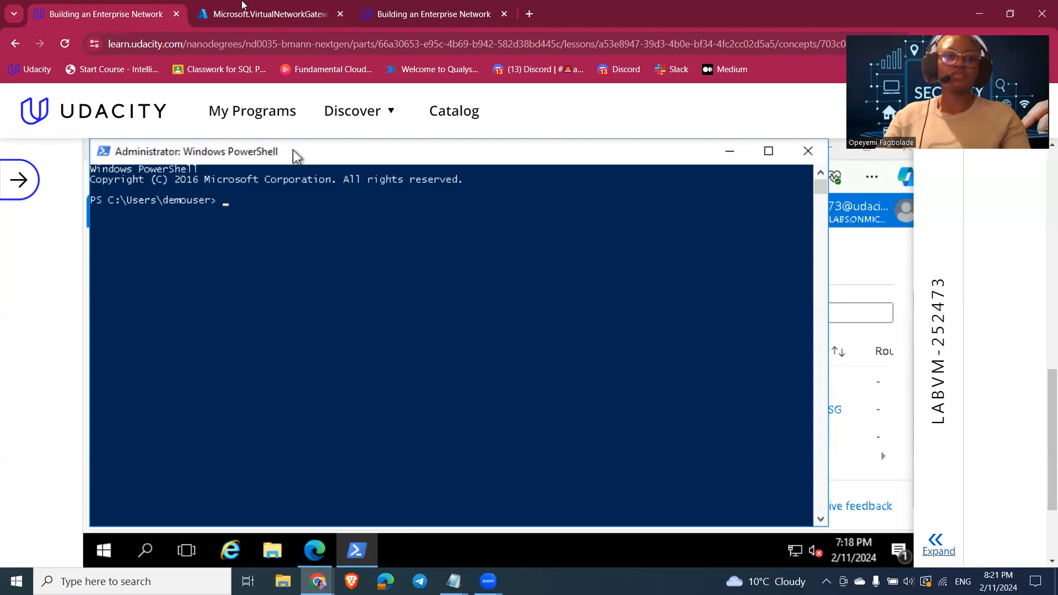
Step: Check the progress of the virtual network gateway deployment, and return to the lab workspace
click(220, 21)
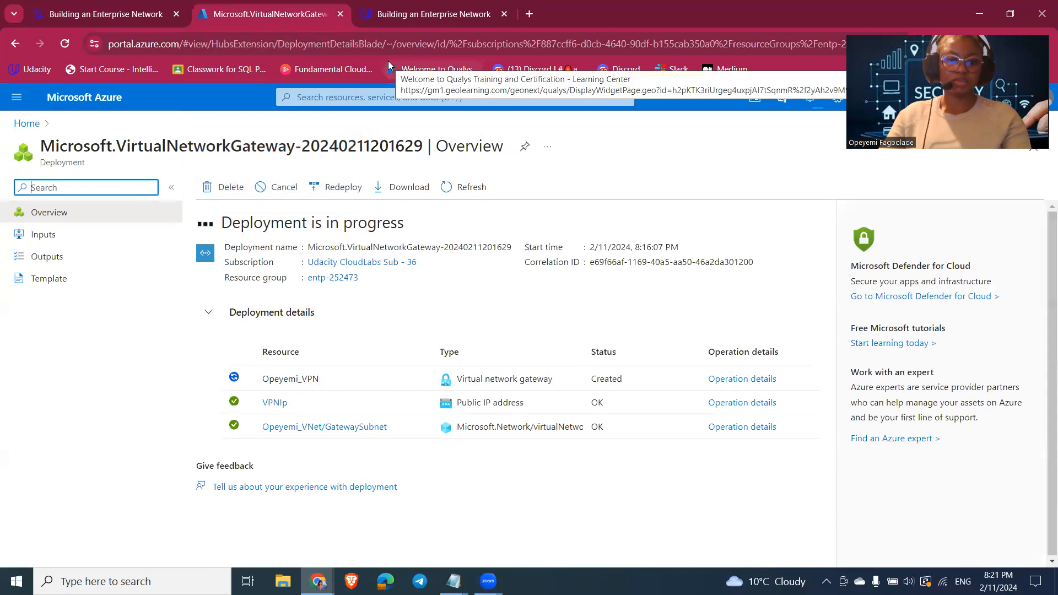
click(108, 12)
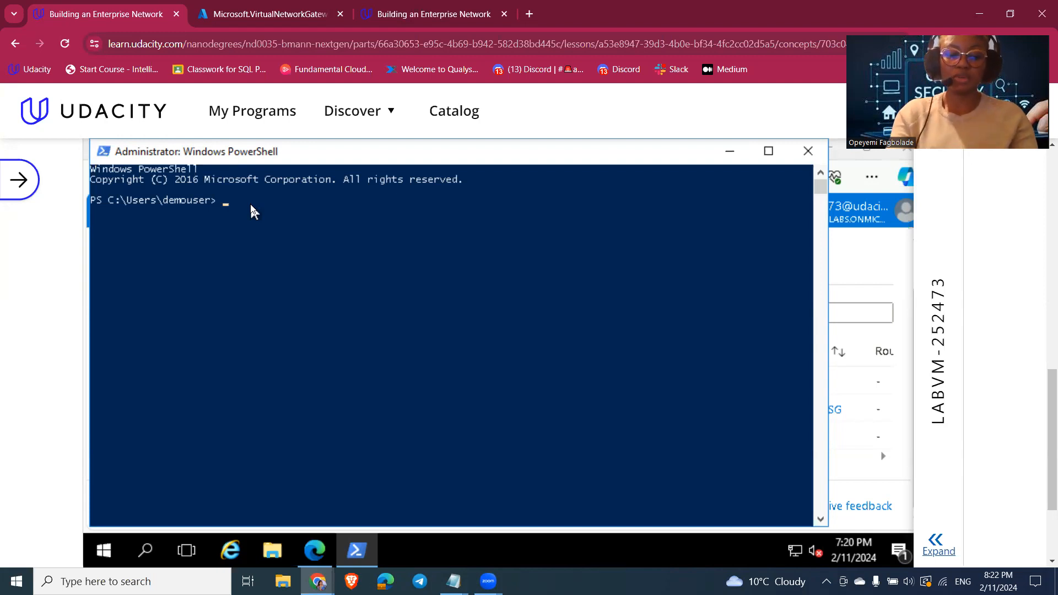
Step: Move up two directory levels in PowerShell to the root of drive C with cd.
key(Return)
text(cd..)
key(Return)
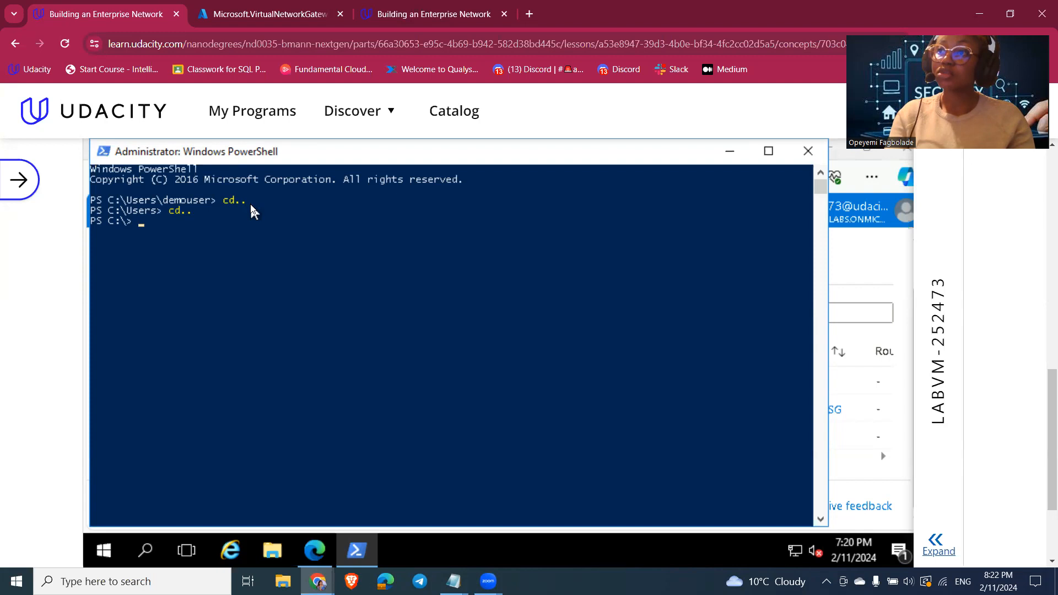
Step: Change the PowerShell working directory to C:\windows\system32 by entering the windows folder and its system32 subfolder
text(win)
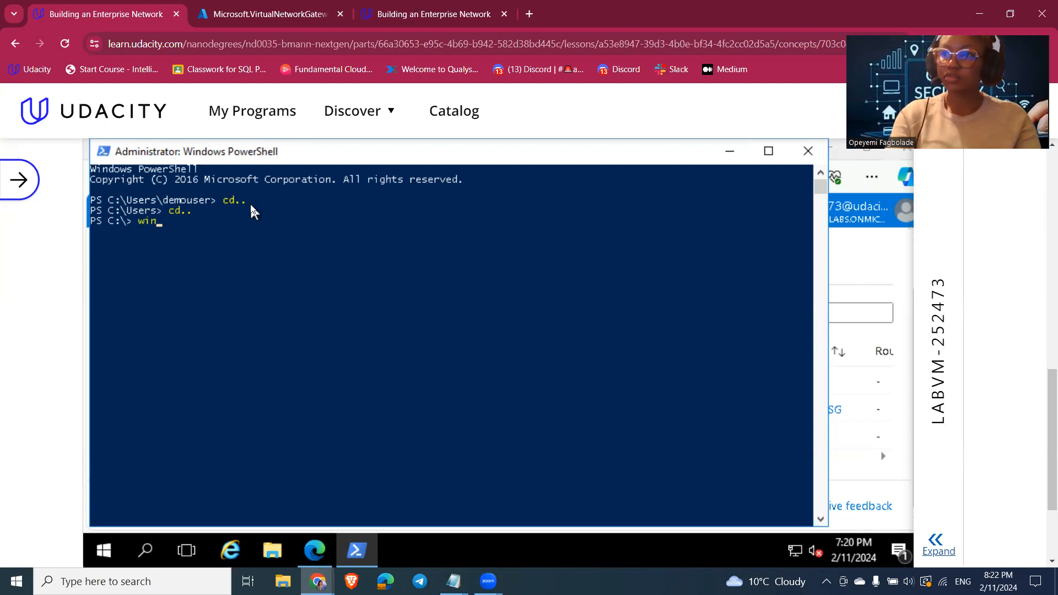
key(BackSpace)
key(BackSpace)
key(BackSpace)
text(cd)
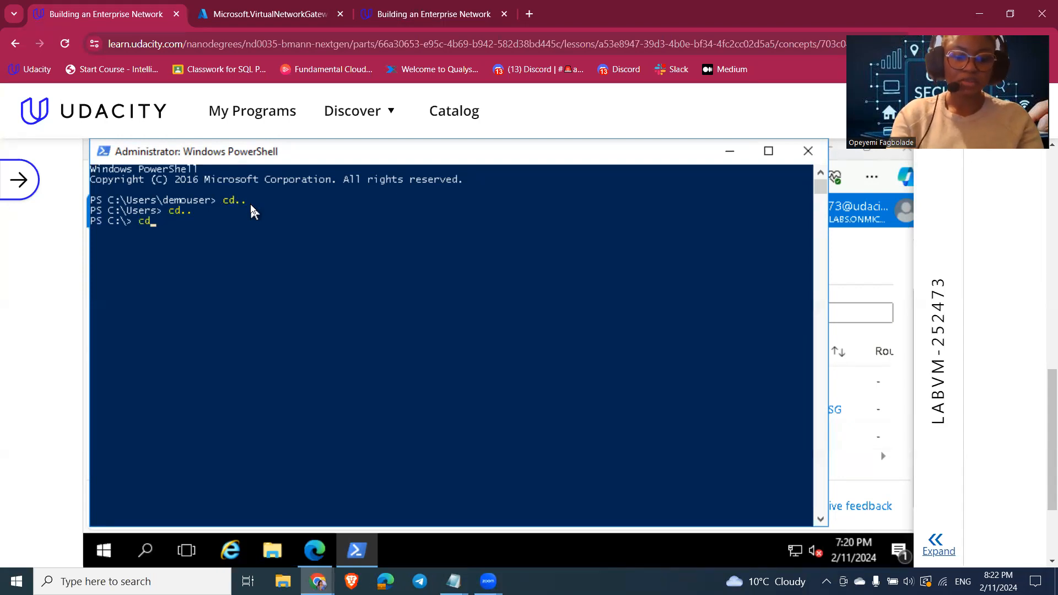
text( windows)
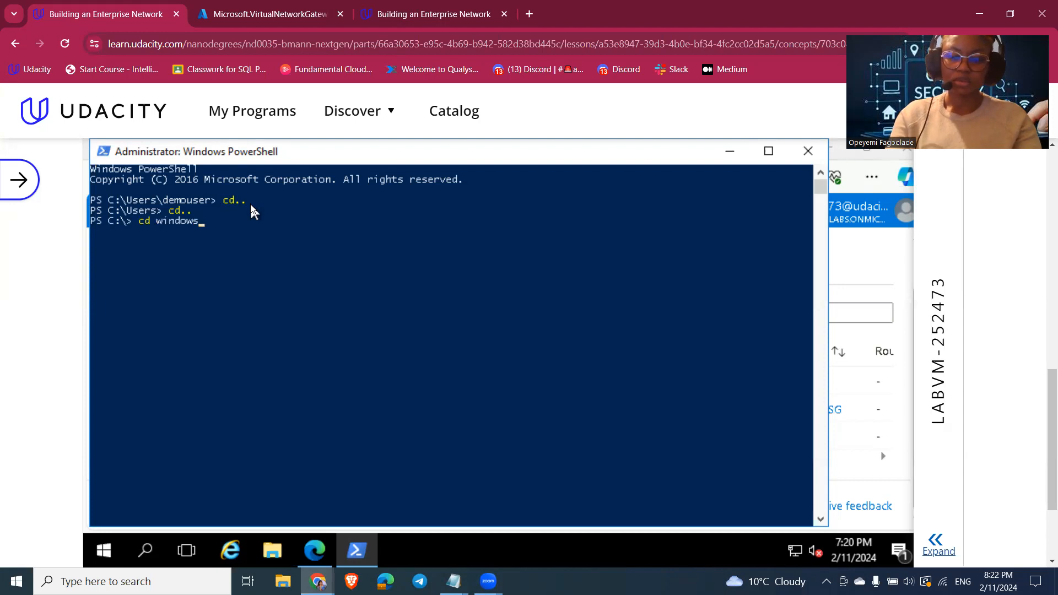
key(Return)
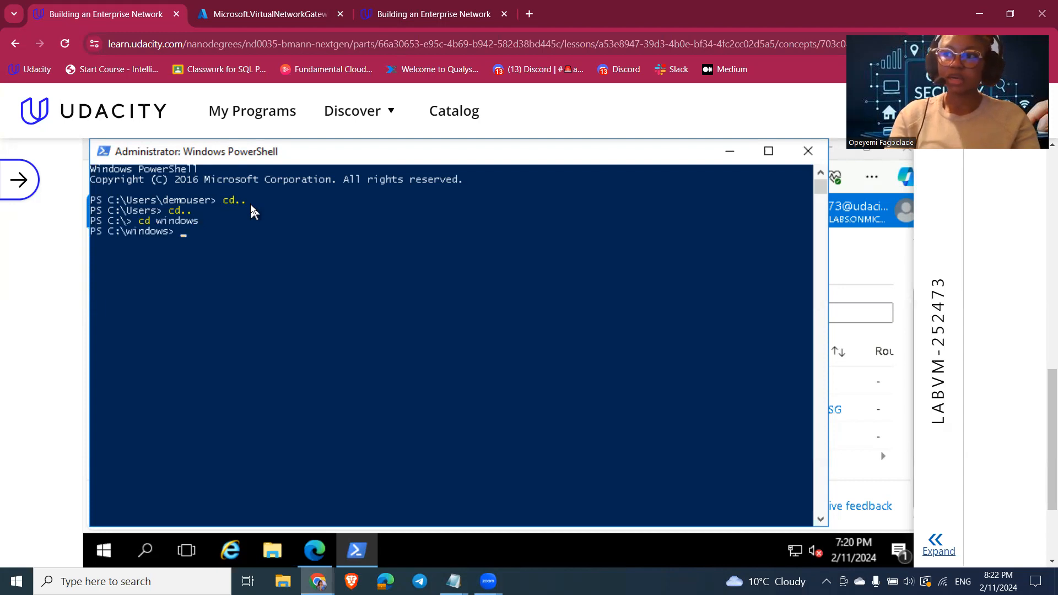
text(cd )
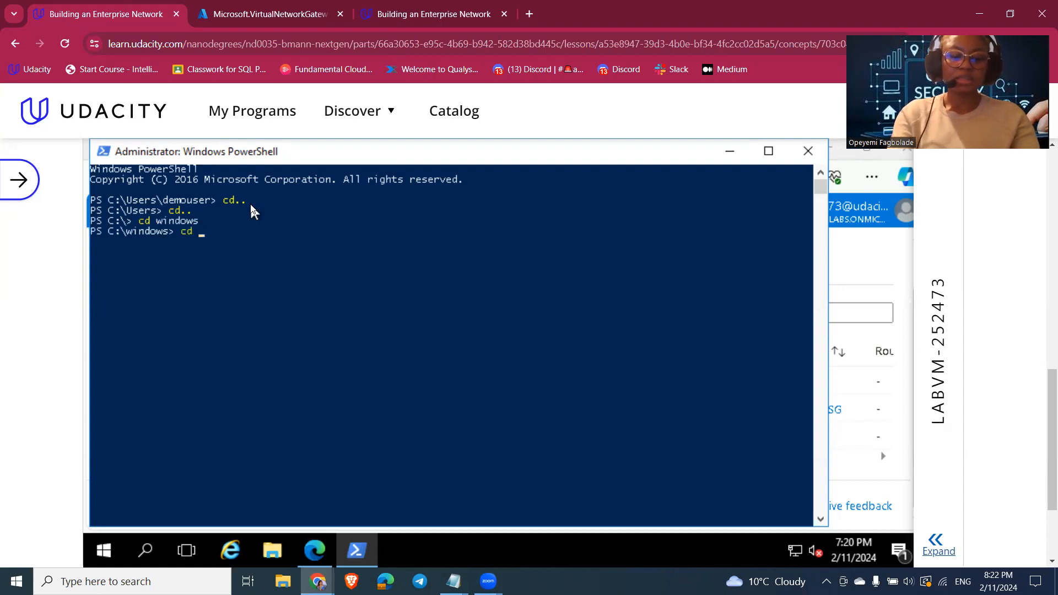
text(system32)
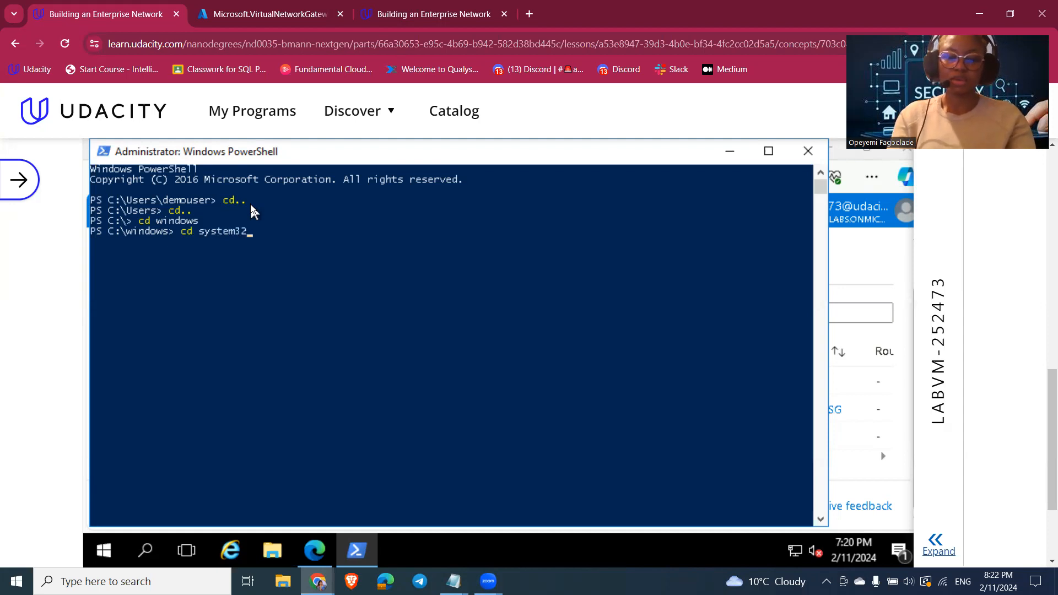
key(Return)
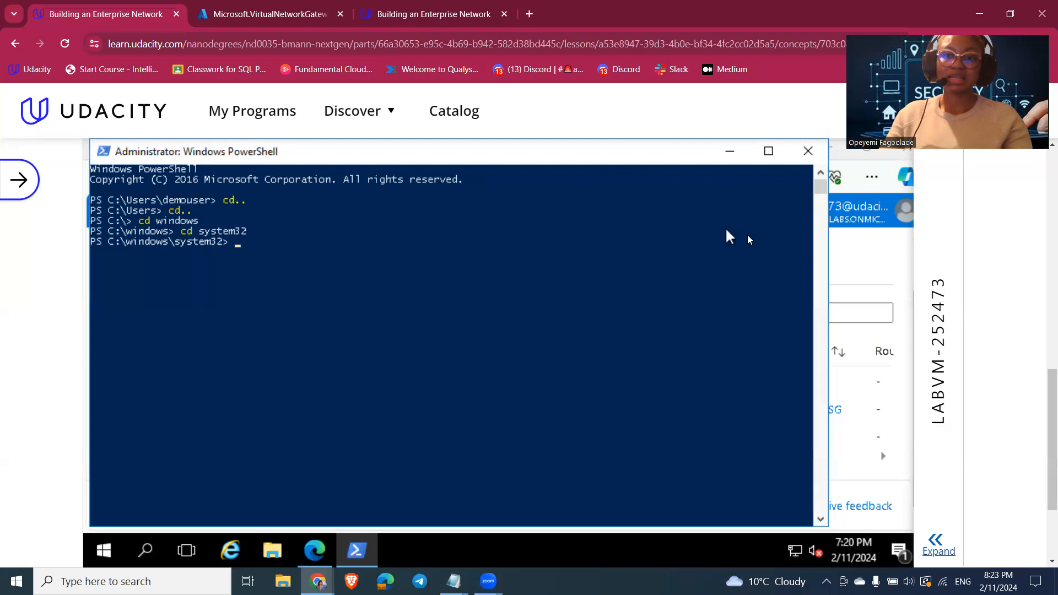
Step: Minimize PowerShell and switch the lab browser to the Udacity exercise page with the root and client certificate commands
scroll(884, 256, up, 1)
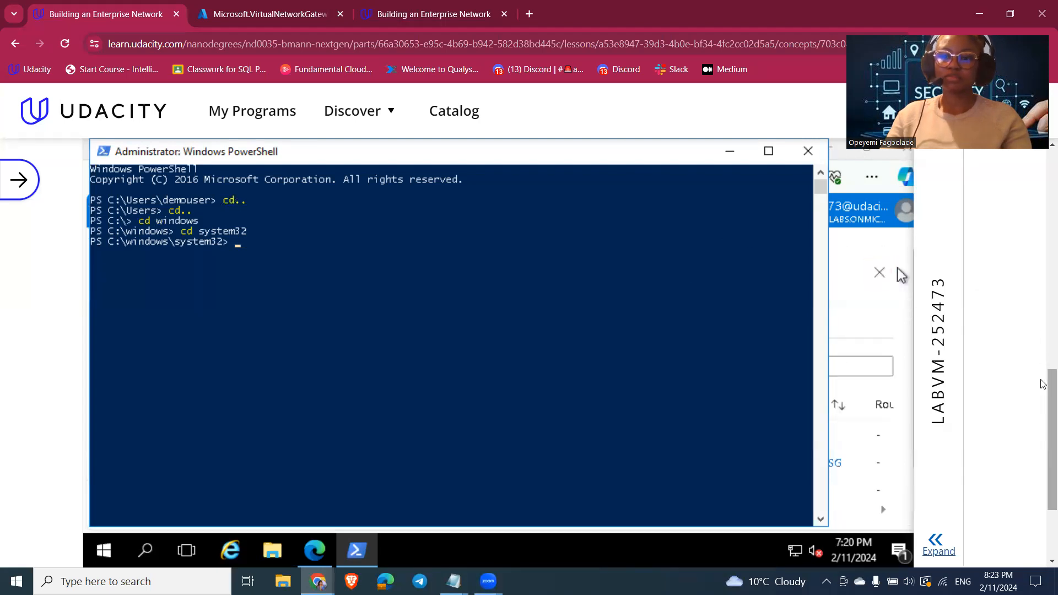
scroll(1044, 361, up, 2)
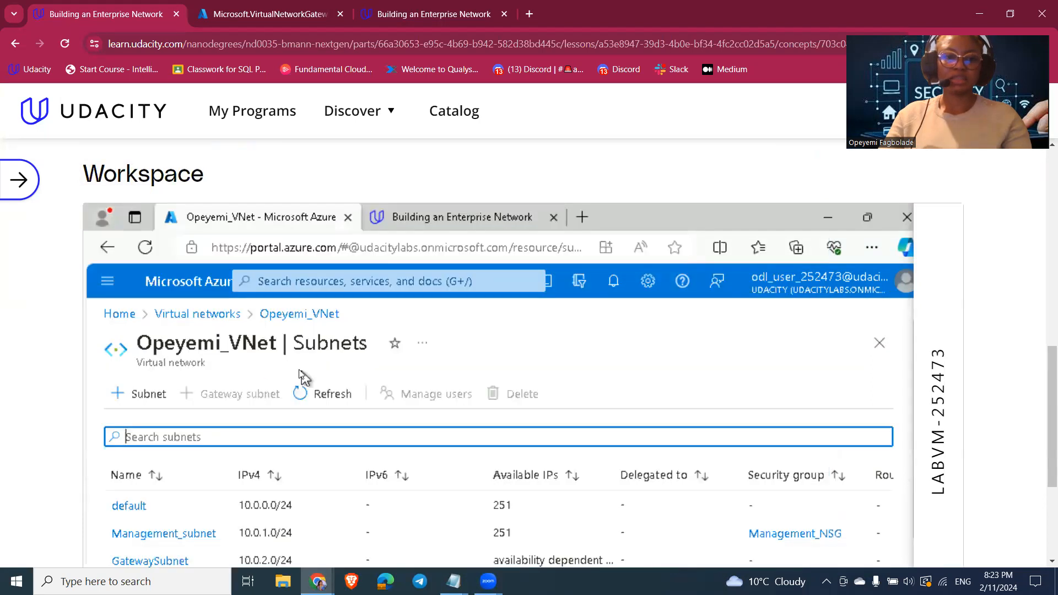
click(730, 223)
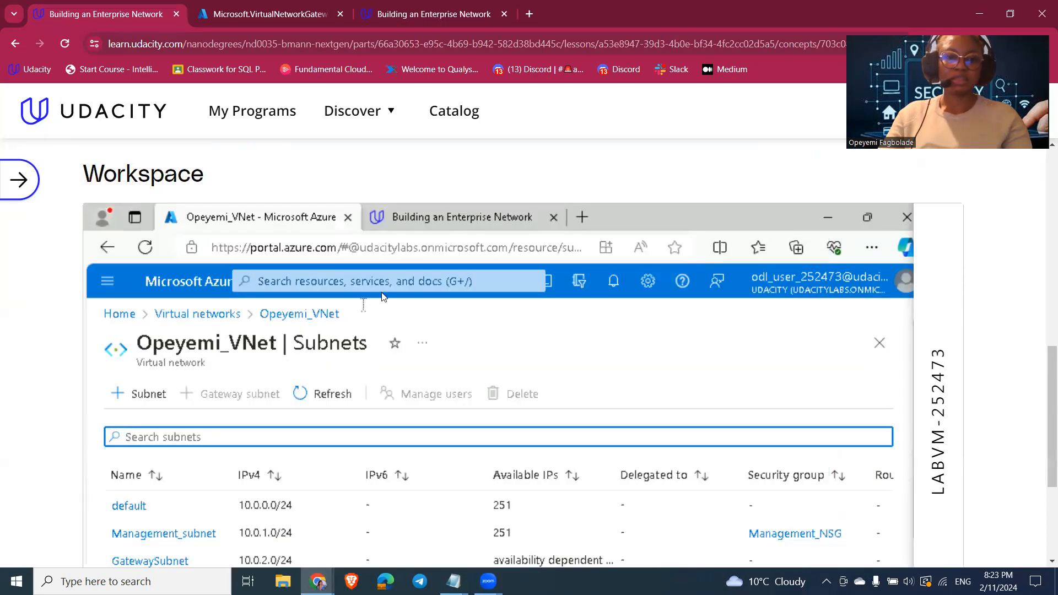
mouse_move(439, 222)
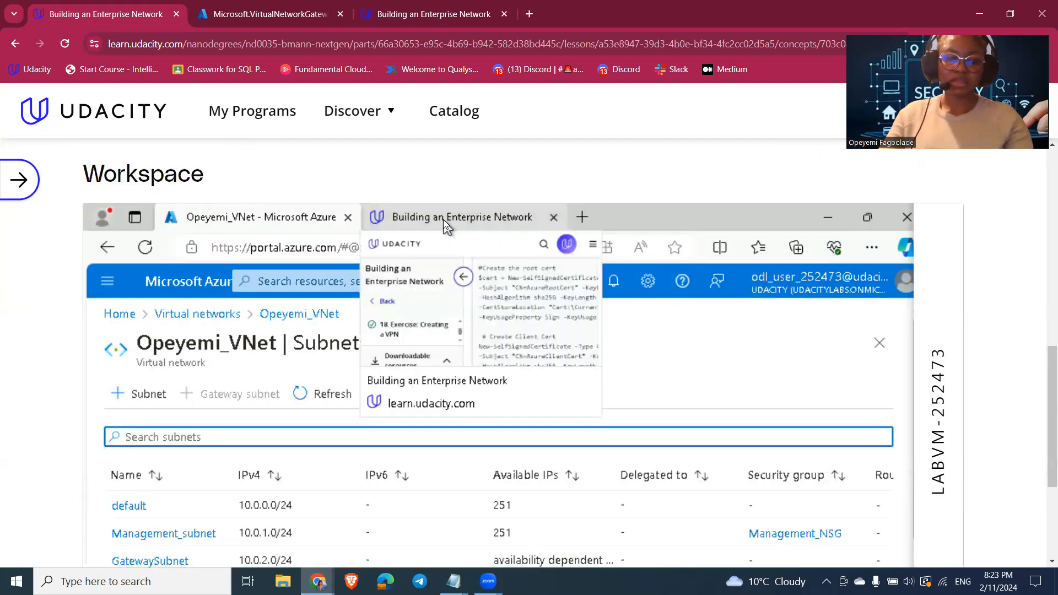
click(444, 219)
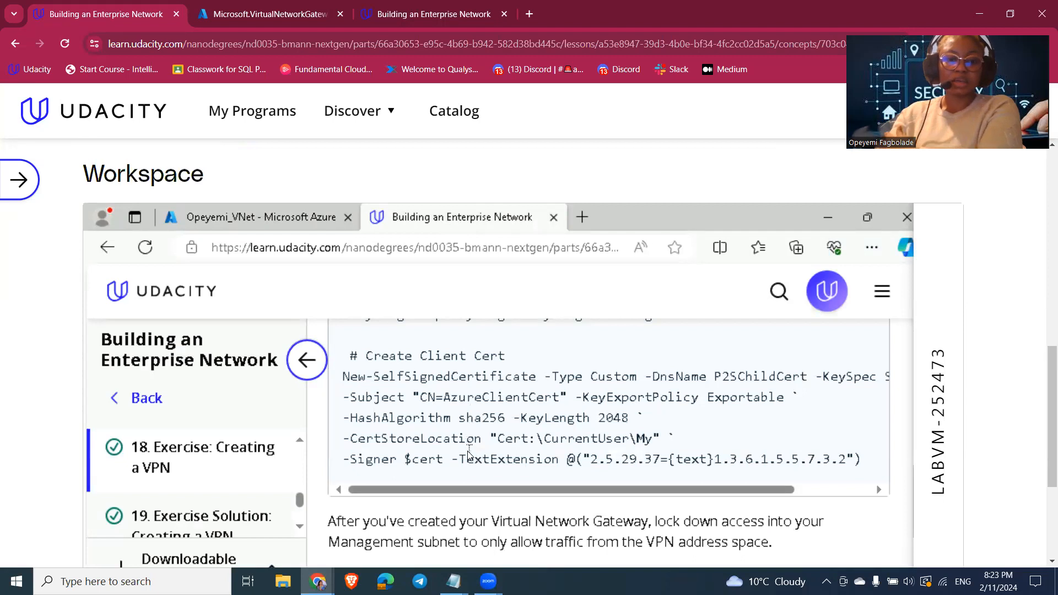
Step: Copy the root certificate command, from $cert = New-SelfSignedCertificate through -KeyUsage CertSign, on the exercise page
scroll(458, 408, up, 3)
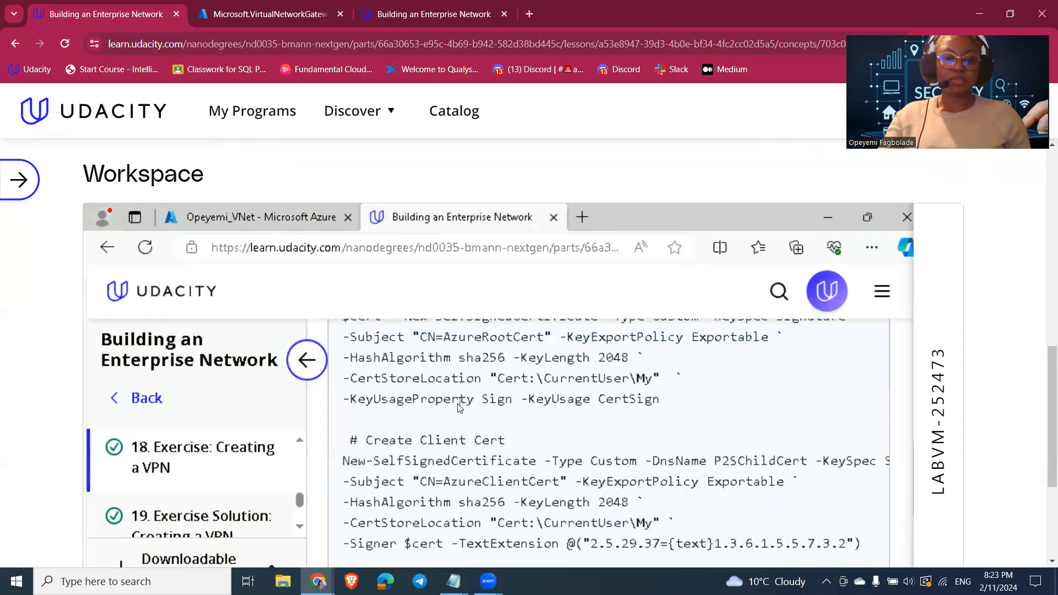
scroll(460, 408, up, 1)
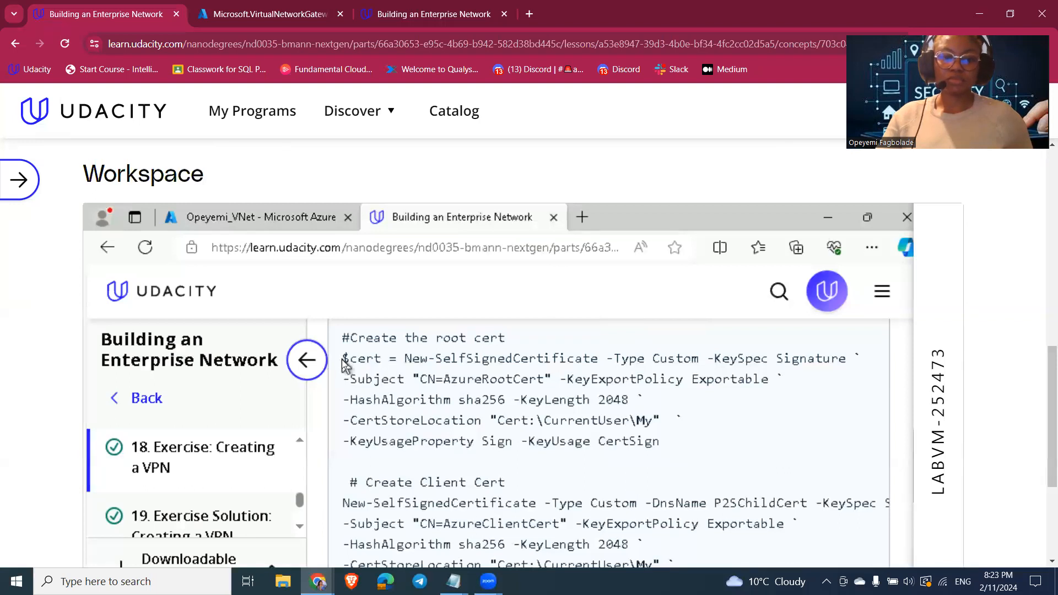
drag(342, 360, 677, 450)
key(super+c)
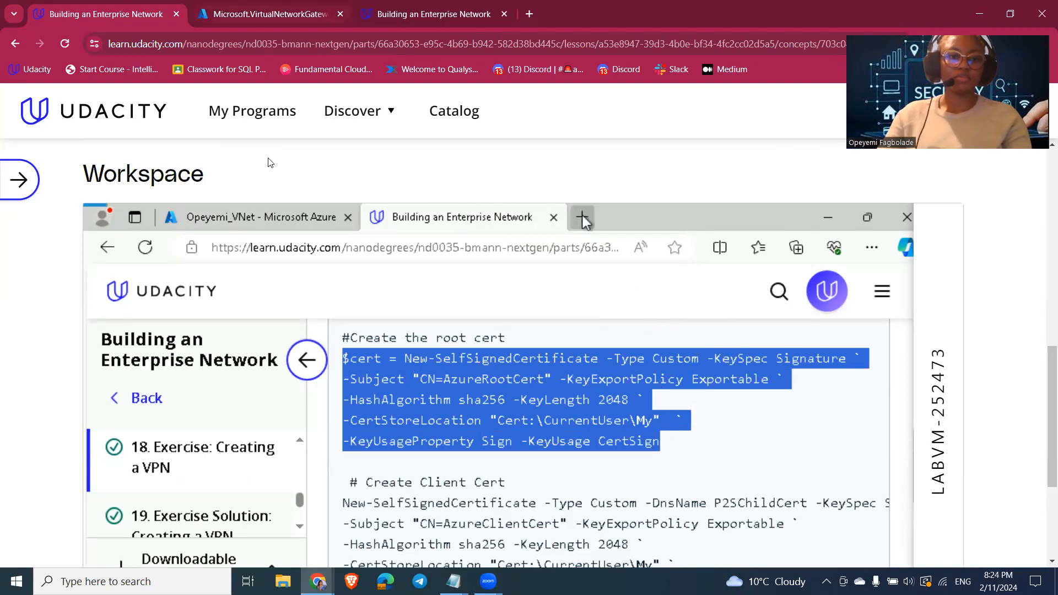
Step: Bring PowerShell back up and run the copied New-SelfSignedCertificate command for CN=AzureRootCert in C:\windows\system32
click(319, 225)
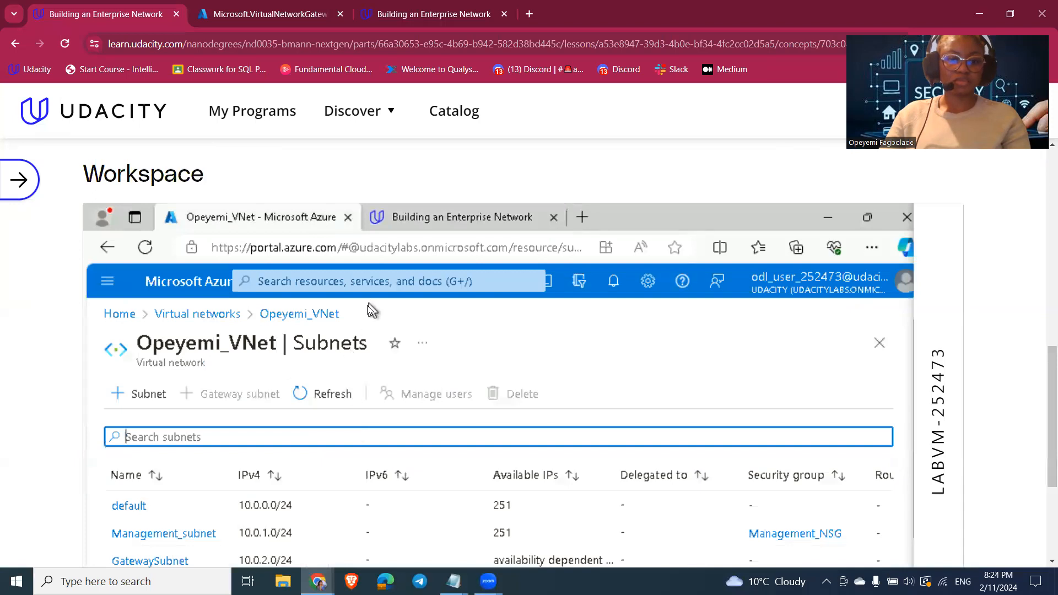
scroll(831, 401, down, 1)
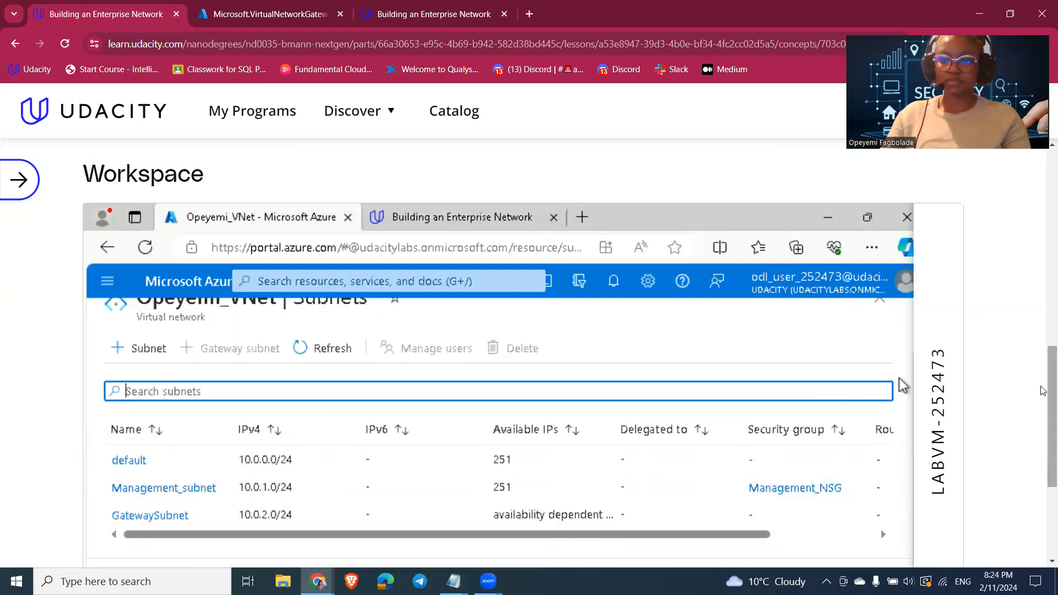
scroll(898, 380, down, 3)
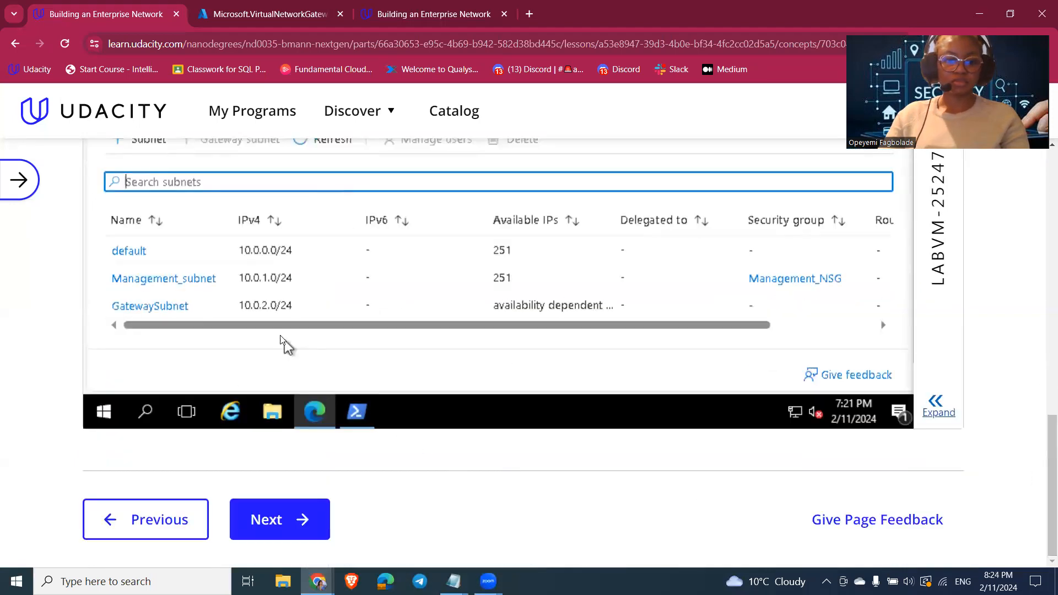
click(357, 411)
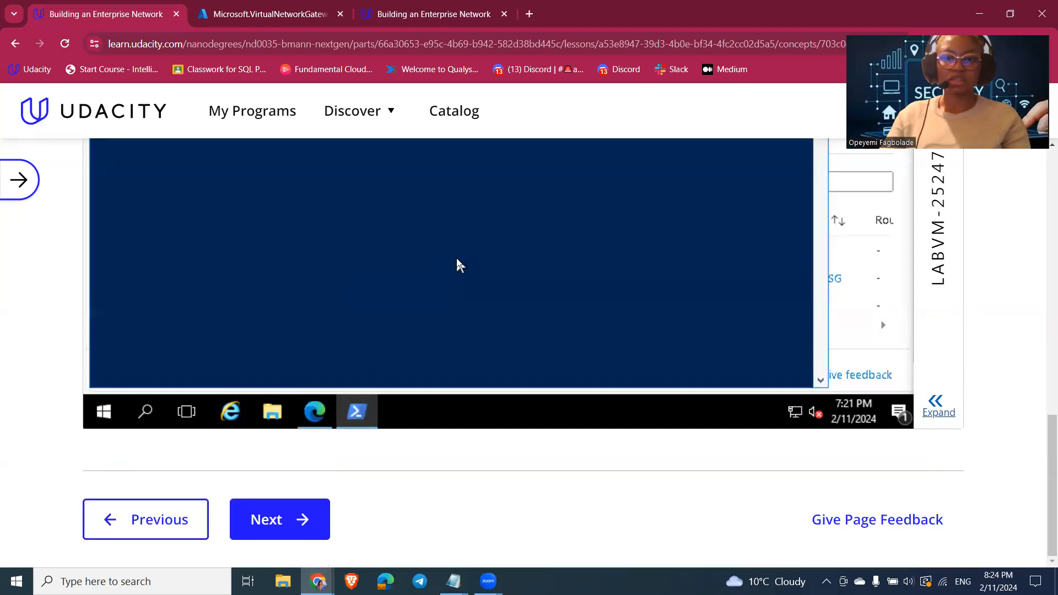
scroll(974, 318, up, 1)
scroll(976, 317, up, 5)
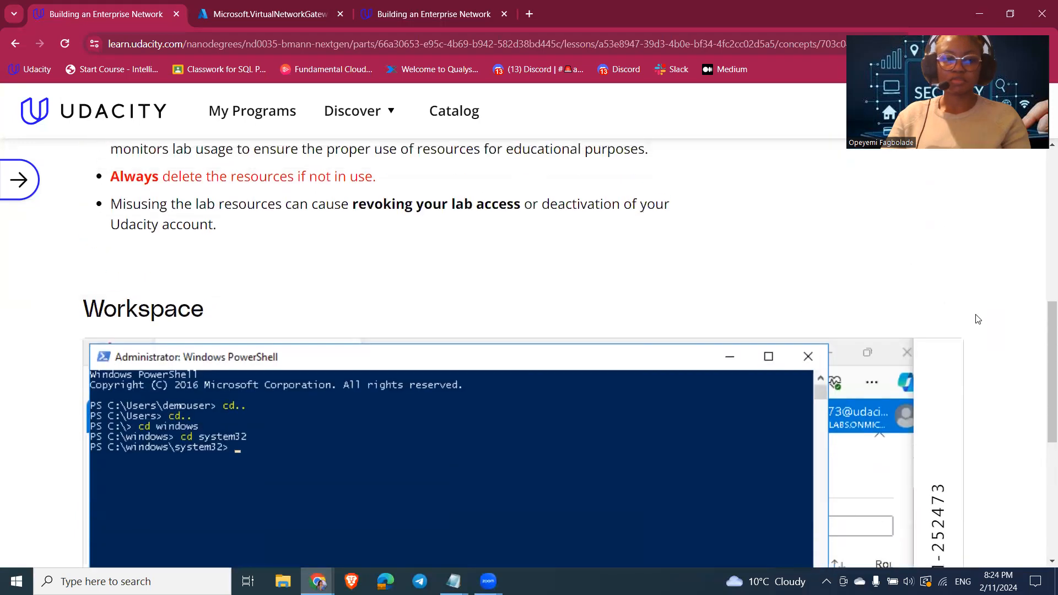
scroll(968, 319, down, 1)
click(290, 383)
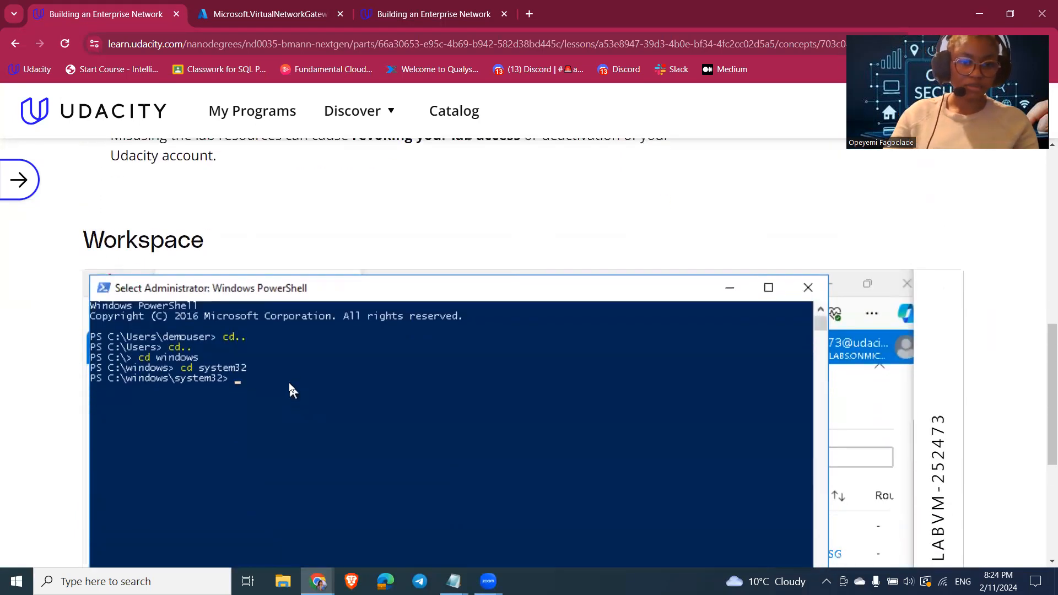
click(243, 379)
right_click(243, 379)
right_click(297, 430)
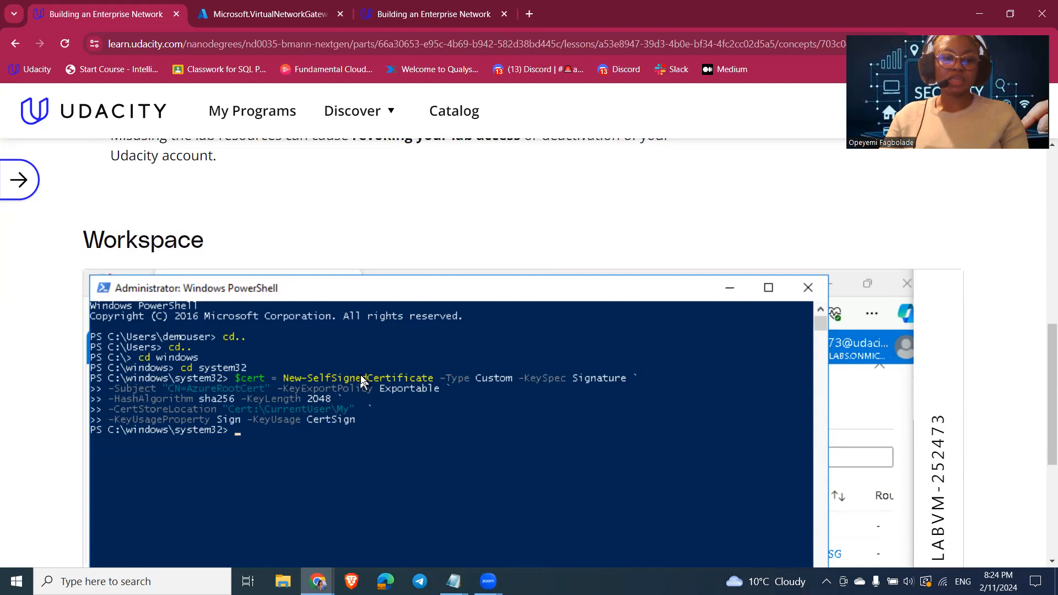
Step: Leave PowerShell and bring the Udacity exercise page back up in the lab browser
key(super+Tab)
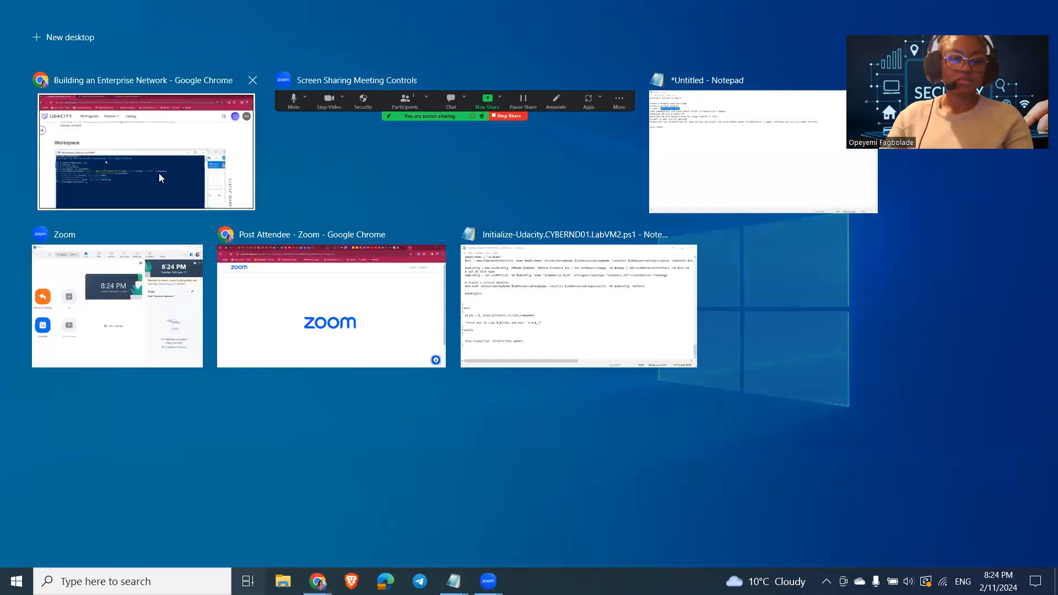
click(160, 174)
click(867, 376)
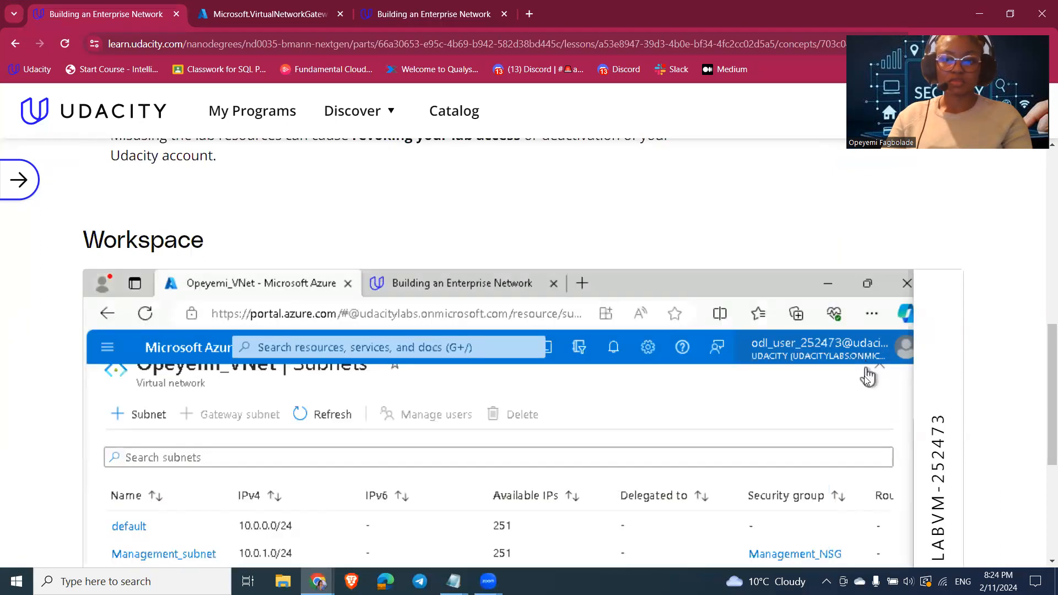
click(397, 293)
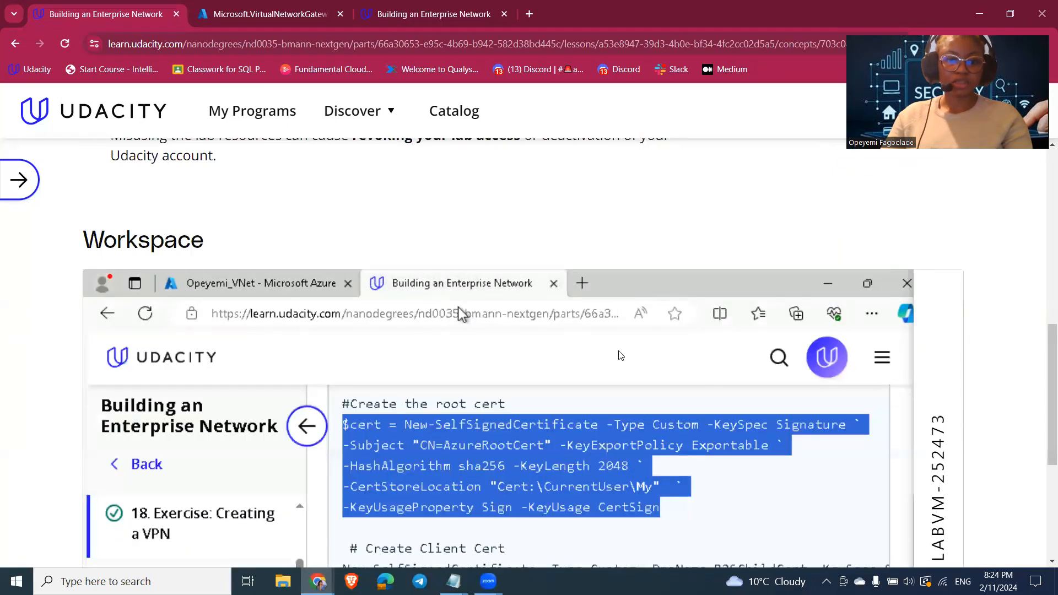
scroll(1042, 380, down, 1)
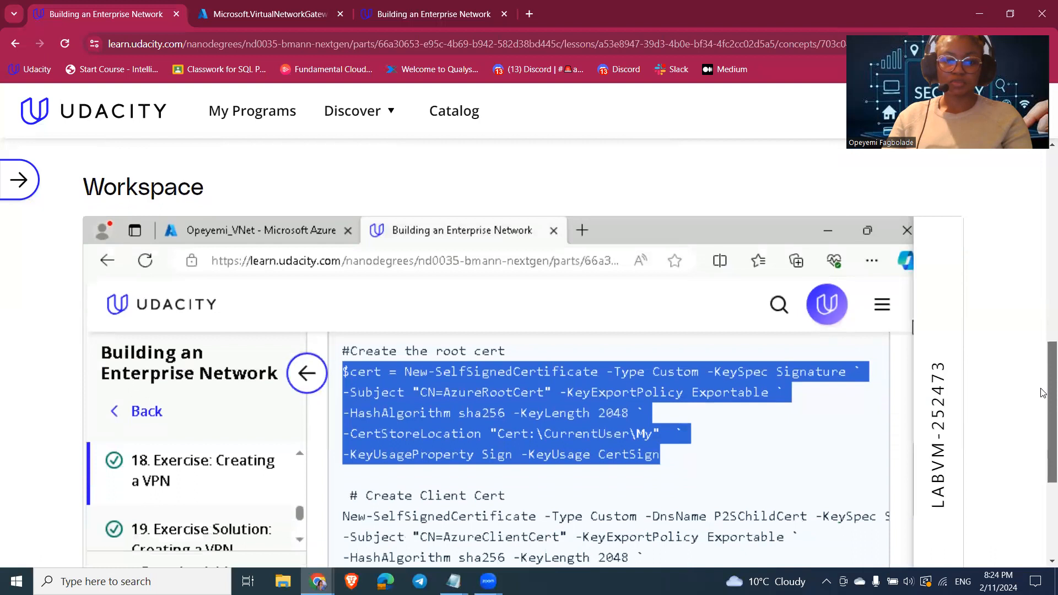
scroll(1042, 393, down, 3)
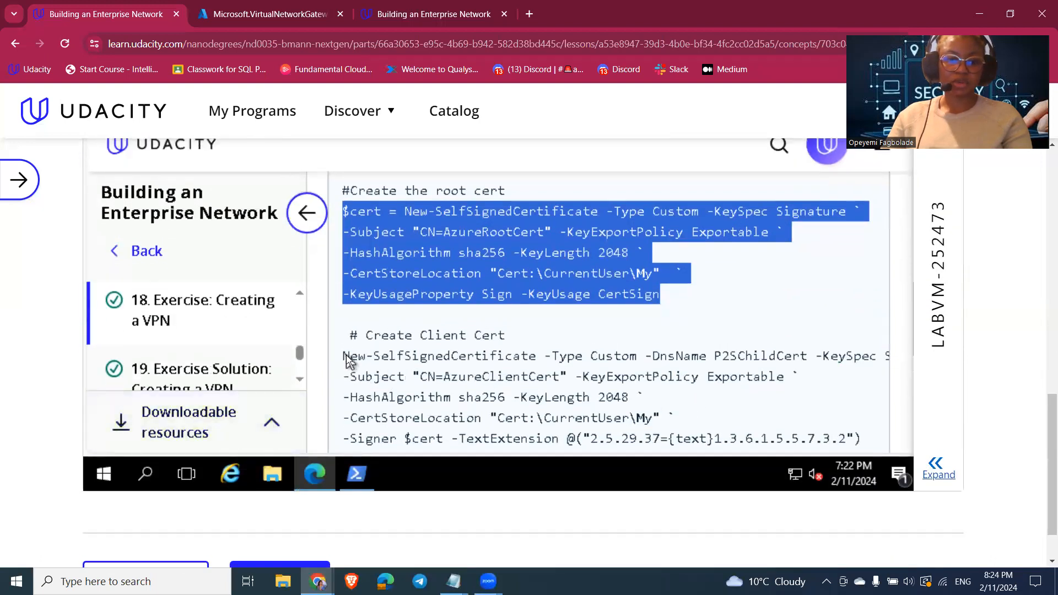
drag(345, 357, 868, 275)
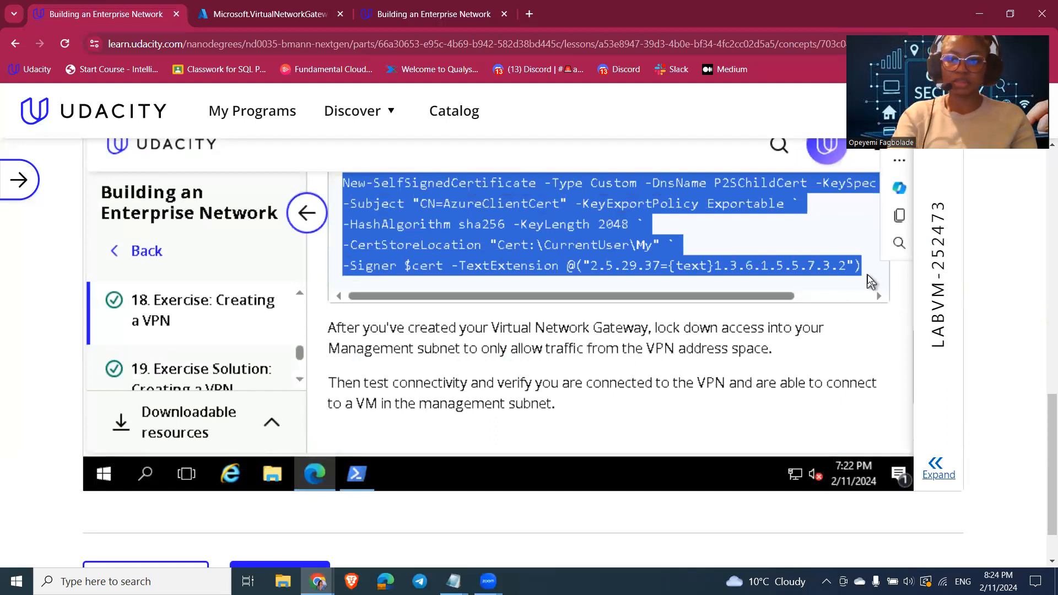
key(super)
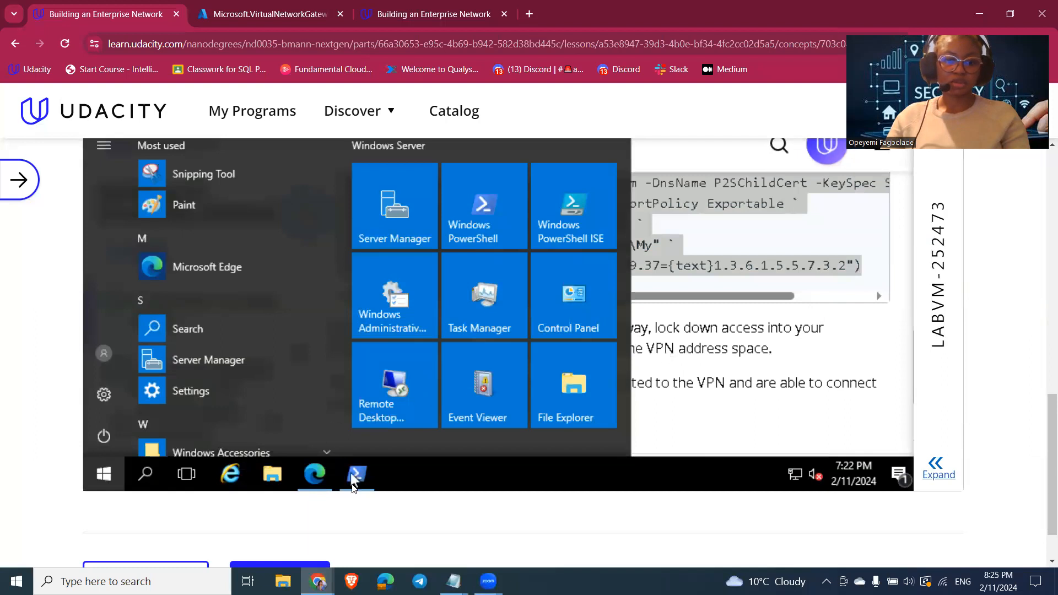
mouse_move(354, 488)
click(385, 411)
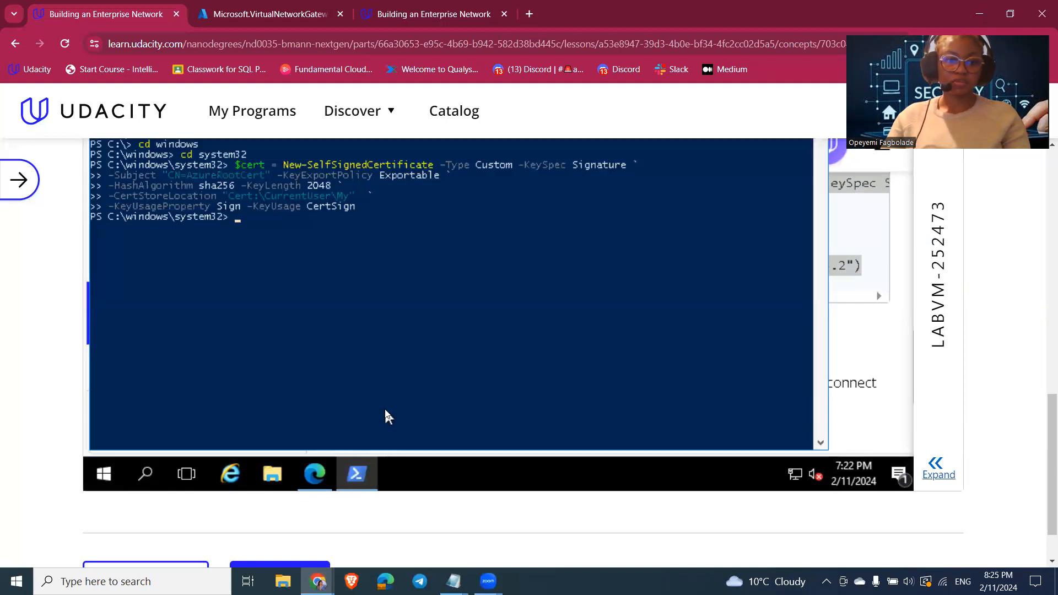
right_click(384, 404)
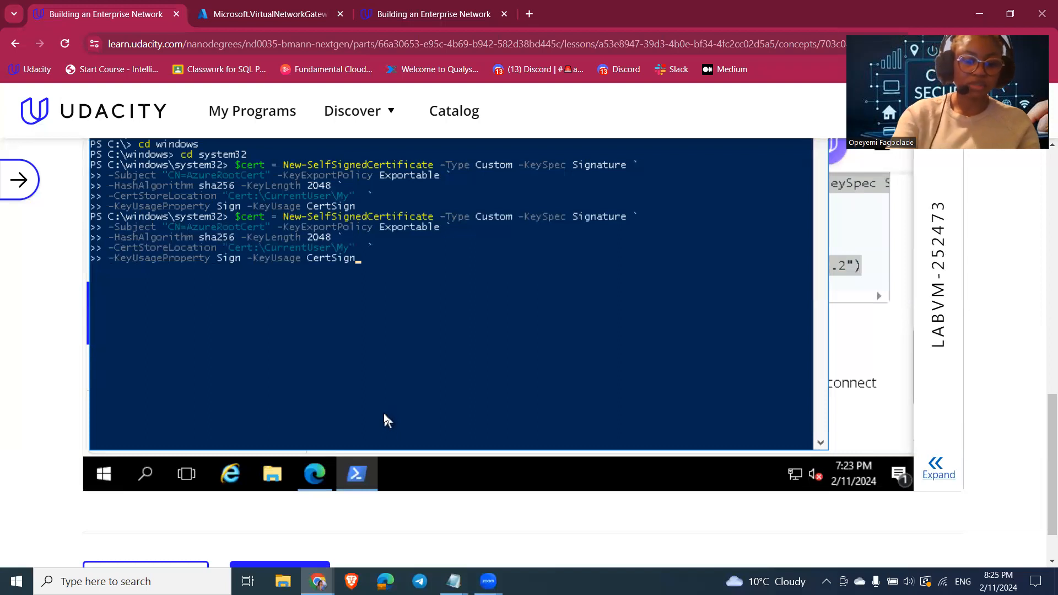
key(Escape)
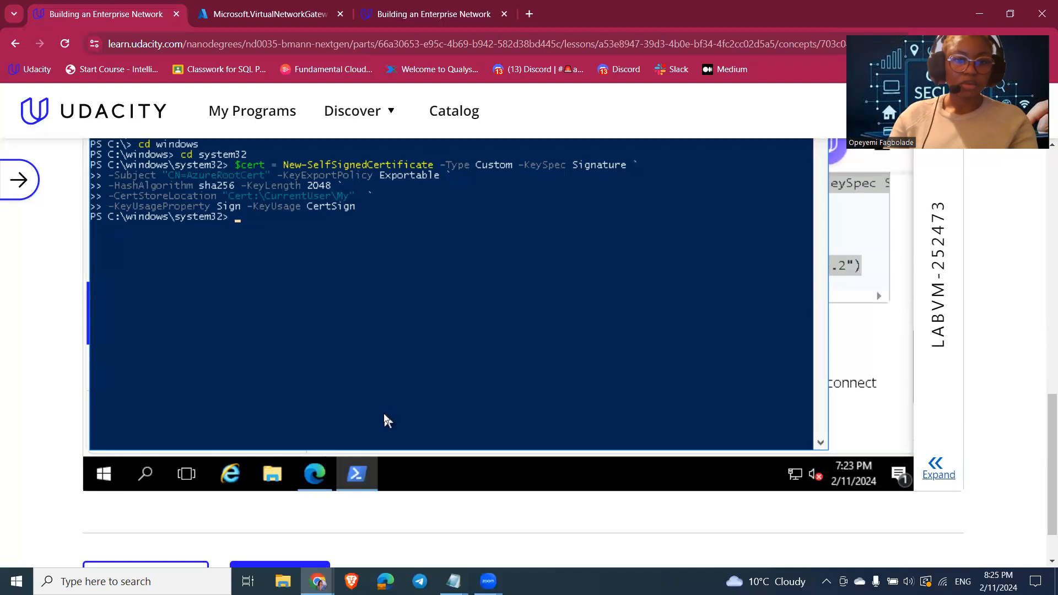
Step: Return from PowerShell to the Create Client Cert command on the exercise page
key(super+Tab)
click(118, 186)
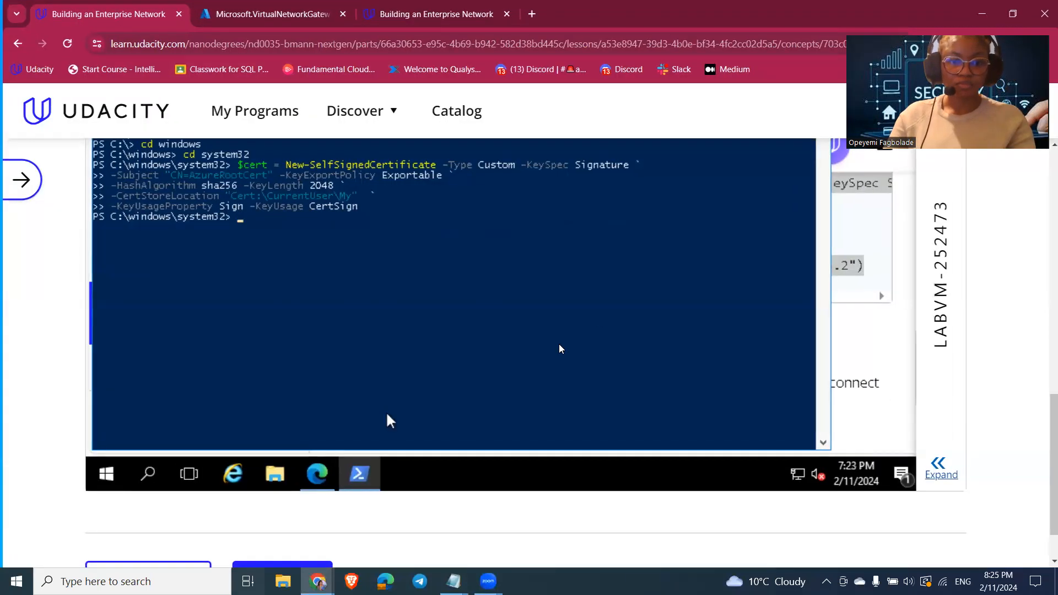
click(866, 325)
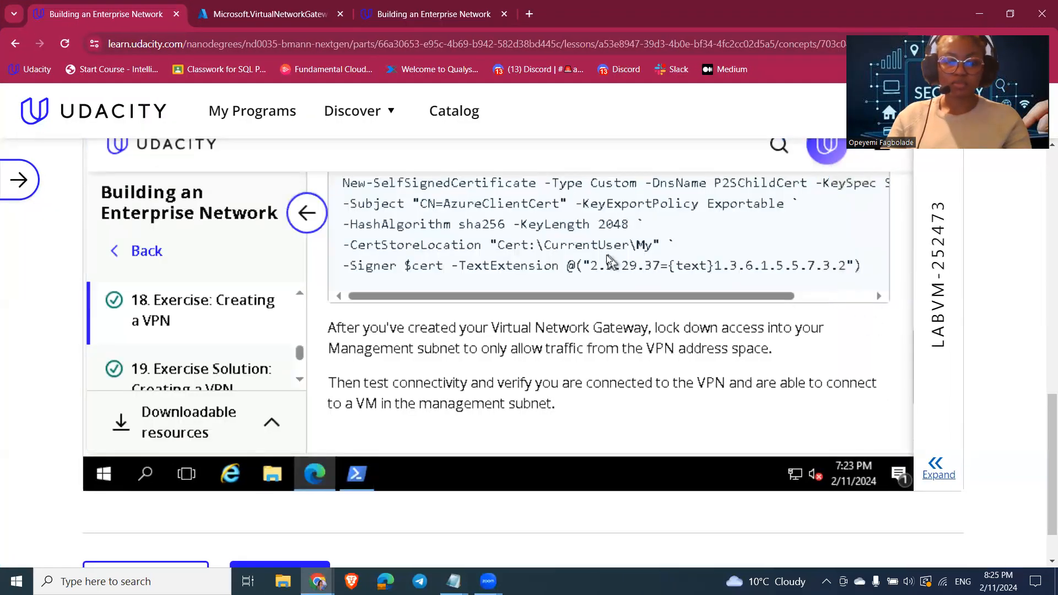
scroll(609, 259, up, 1)
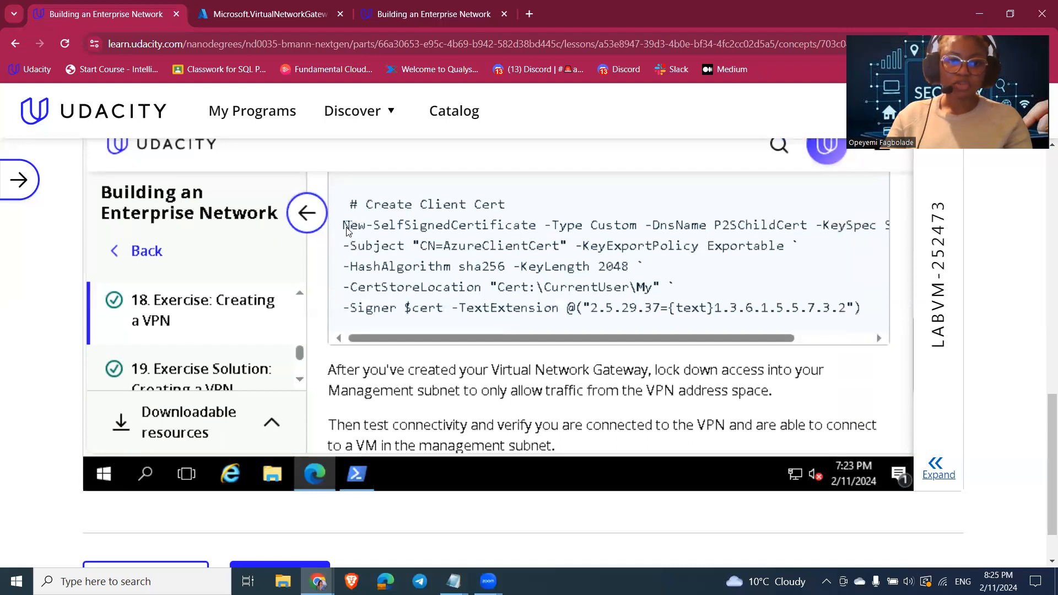
drag(344, 227, 866, 325)
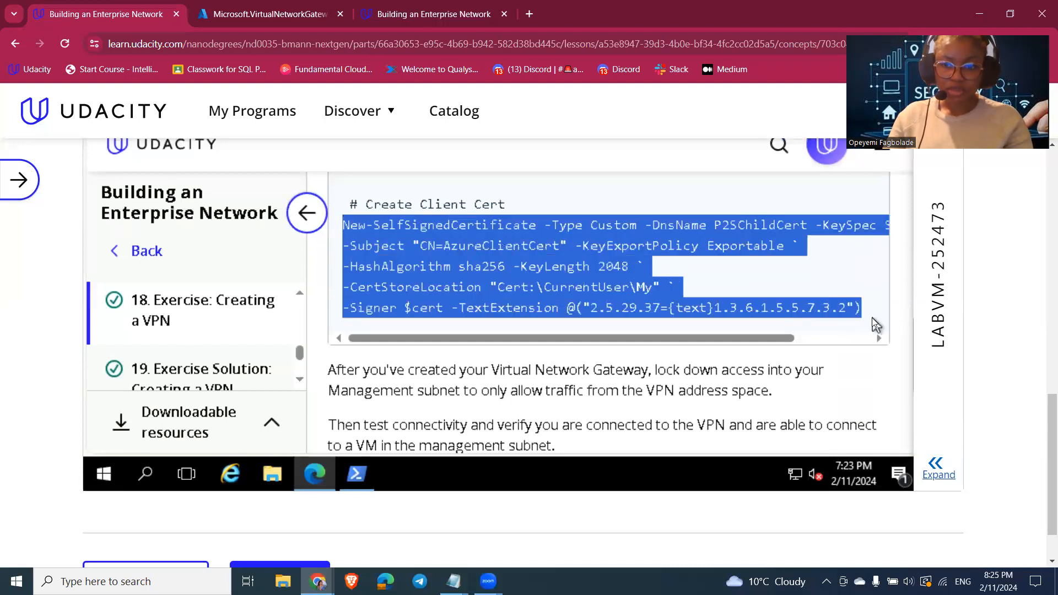
key(super)
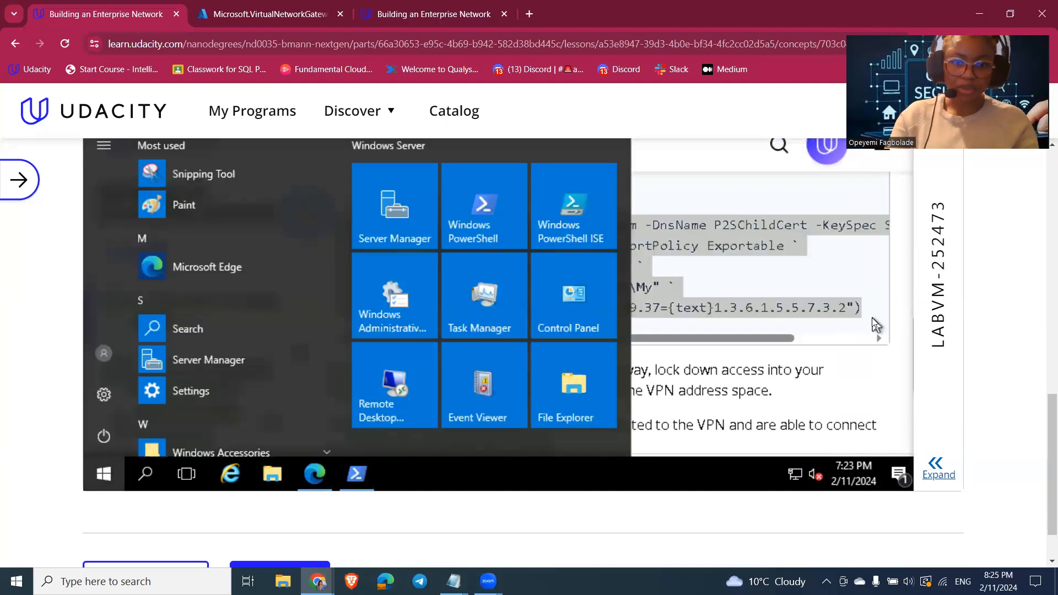
key(Escape)
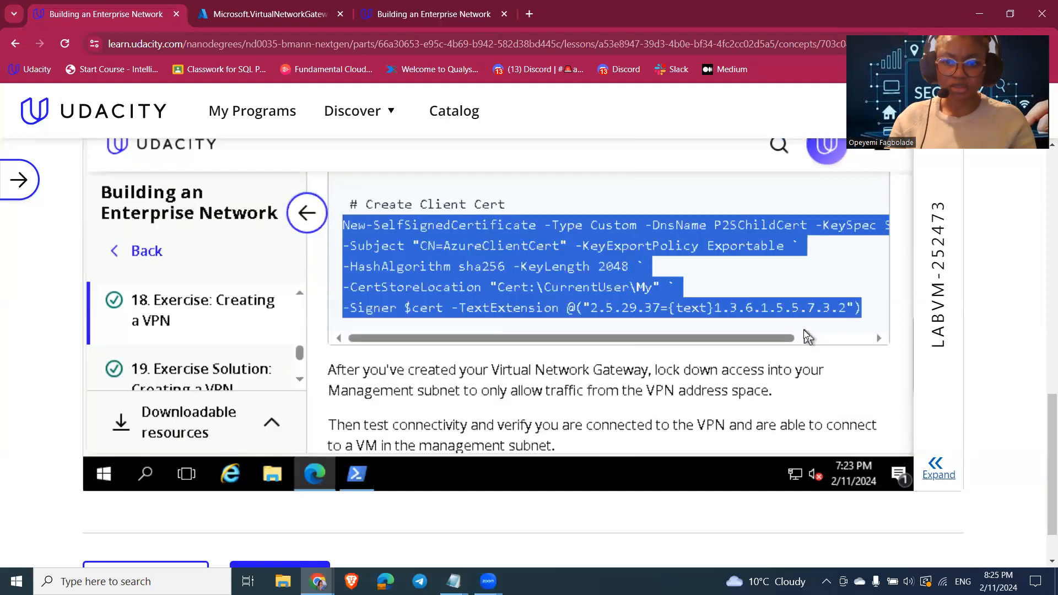
click(803, 330)
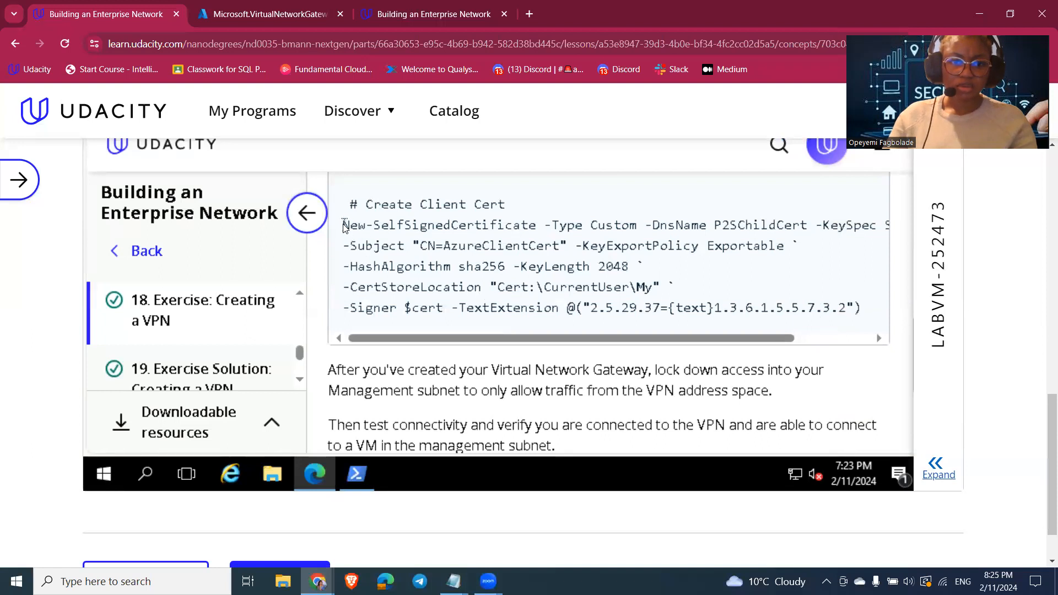
Step: Copy the full CN=AzureClientCert certificate command from the exercise page and run it in PowerShell
drag(343, 226, 873, 324)
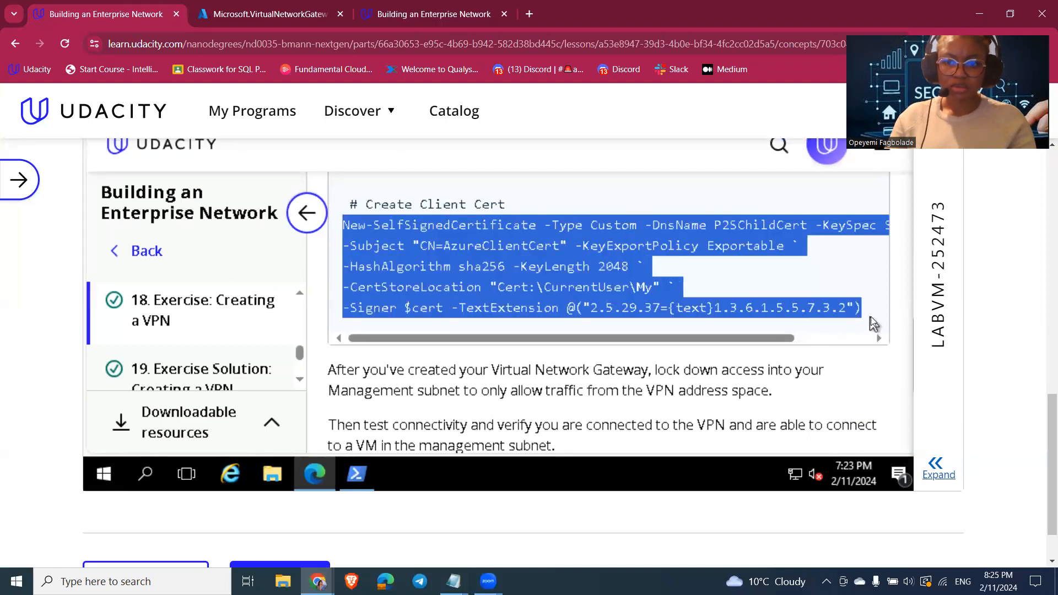
right_click(846, 303)
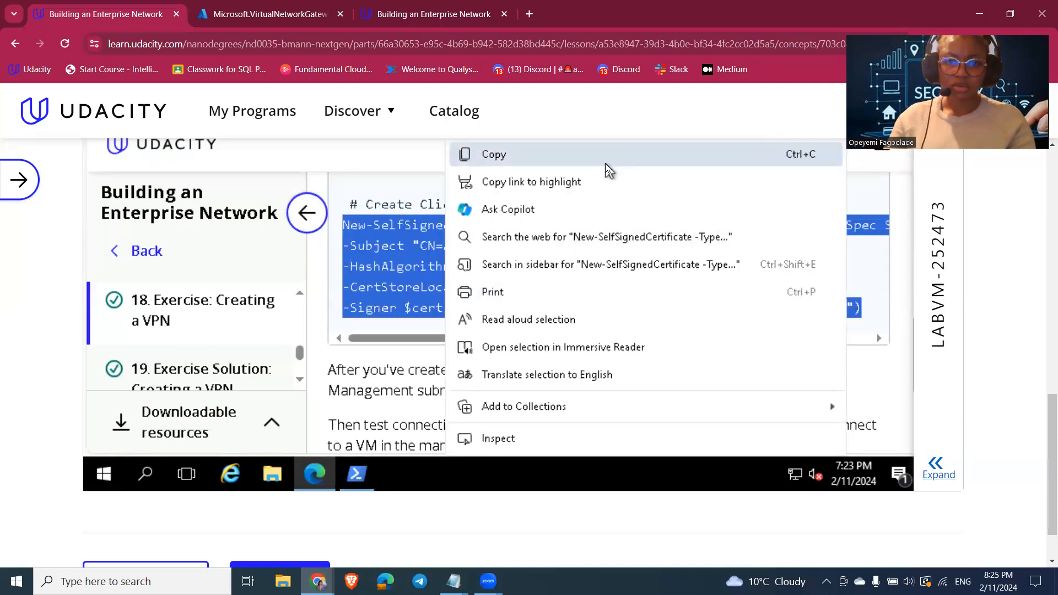
click(609, 166)
click(357, 485)
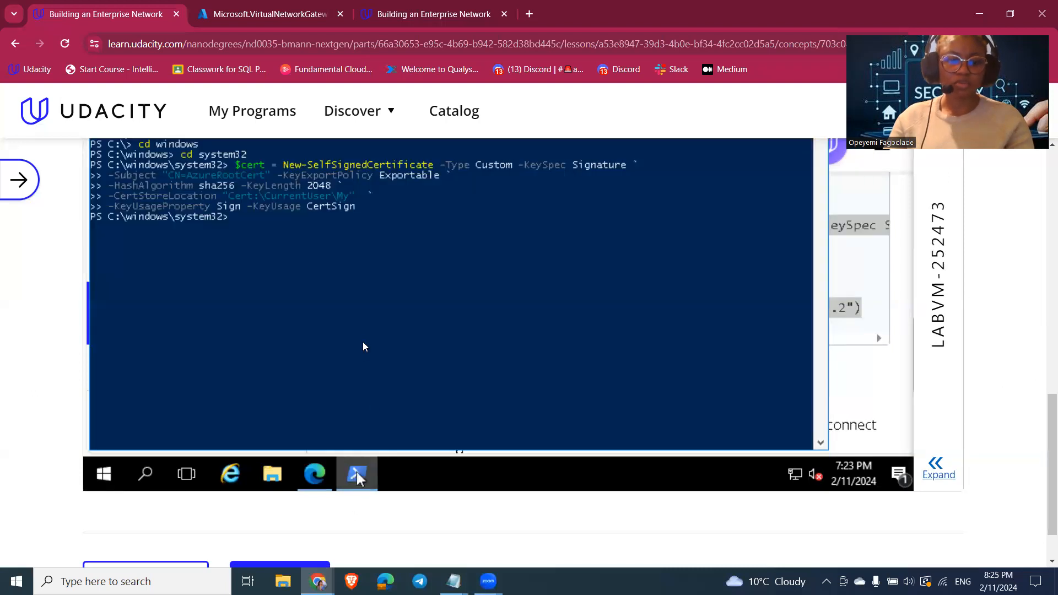
right_click(284, 238)
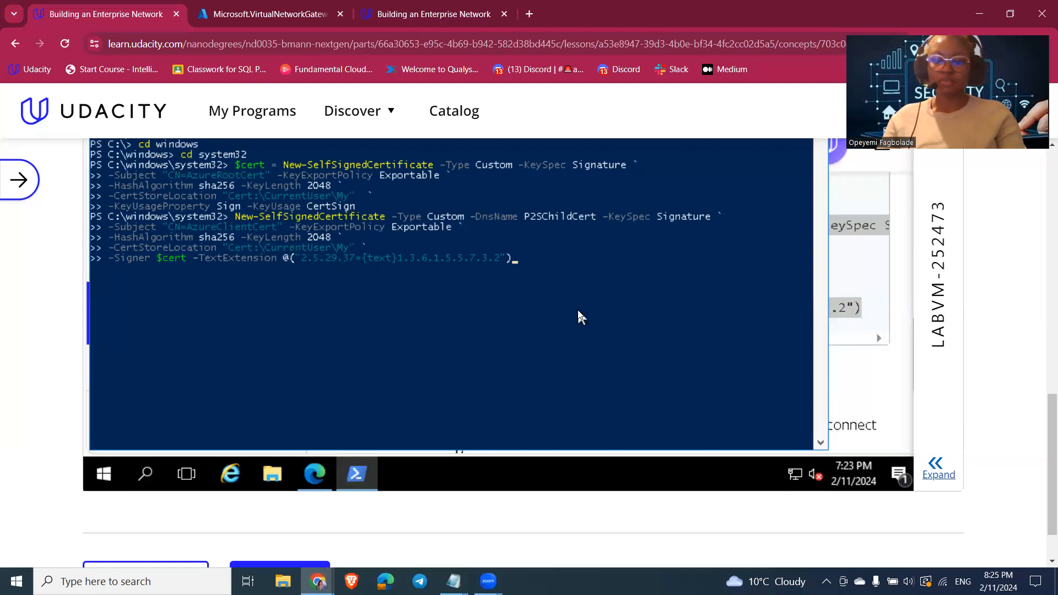
key(Return)
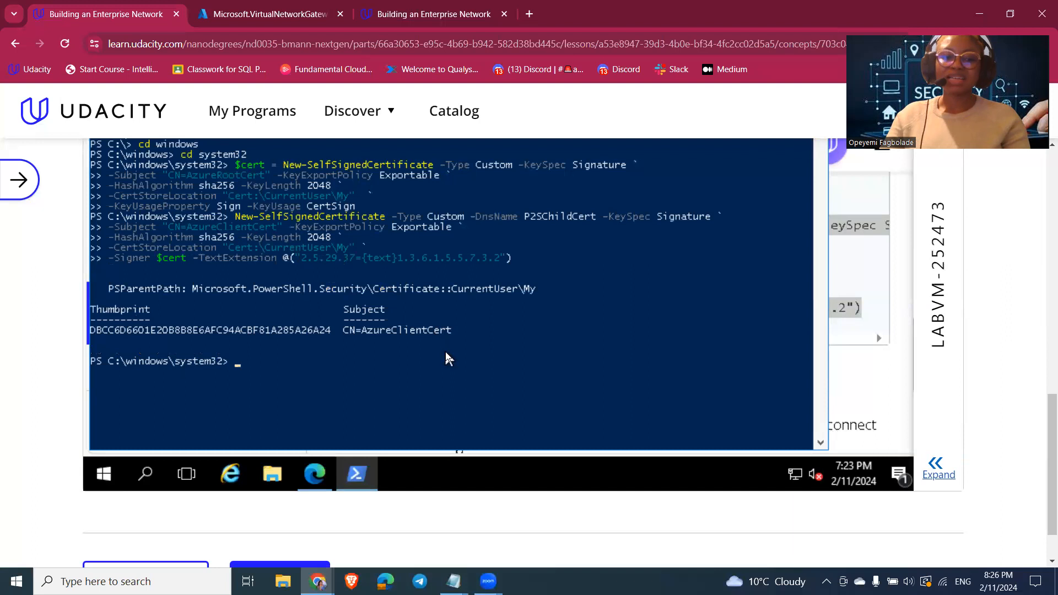
Step: Search Windows in the lab machine for "manage user certificates" and open the current user's certificate manager
click(145, 474)
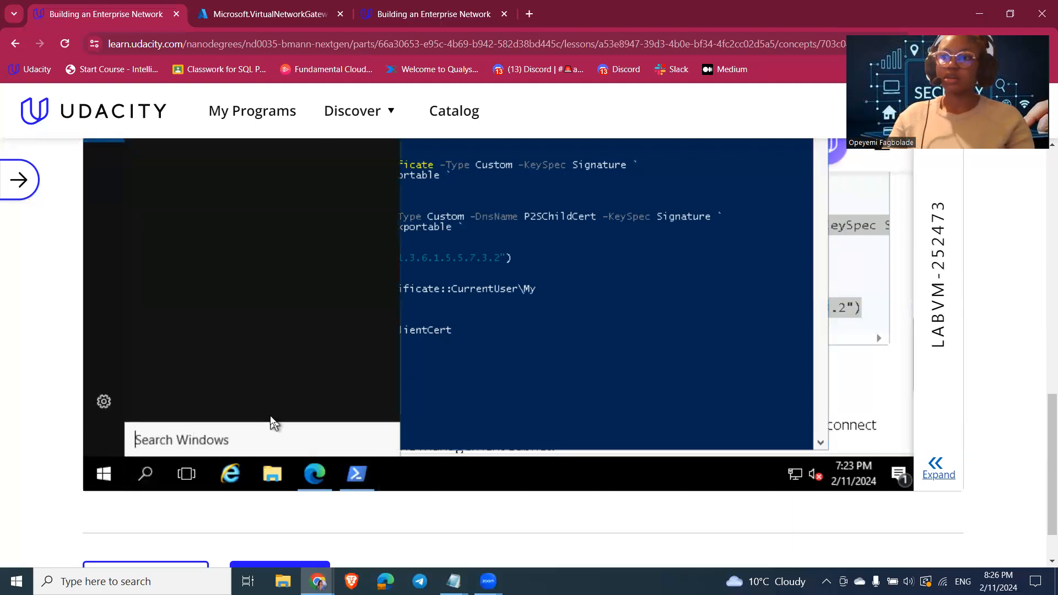
text(manage )
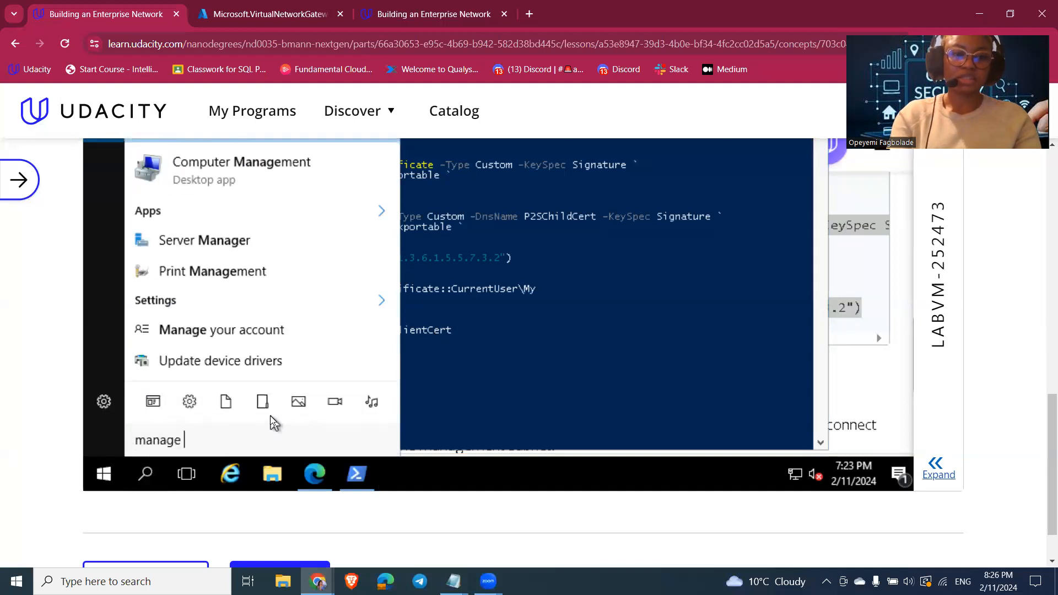
text(user cer)
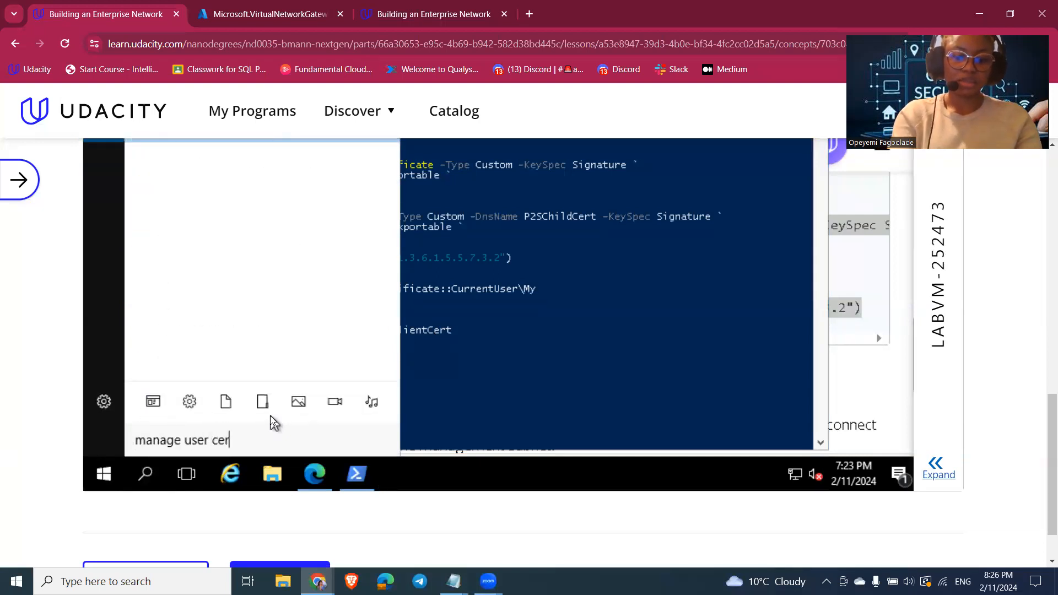
text(tificat)
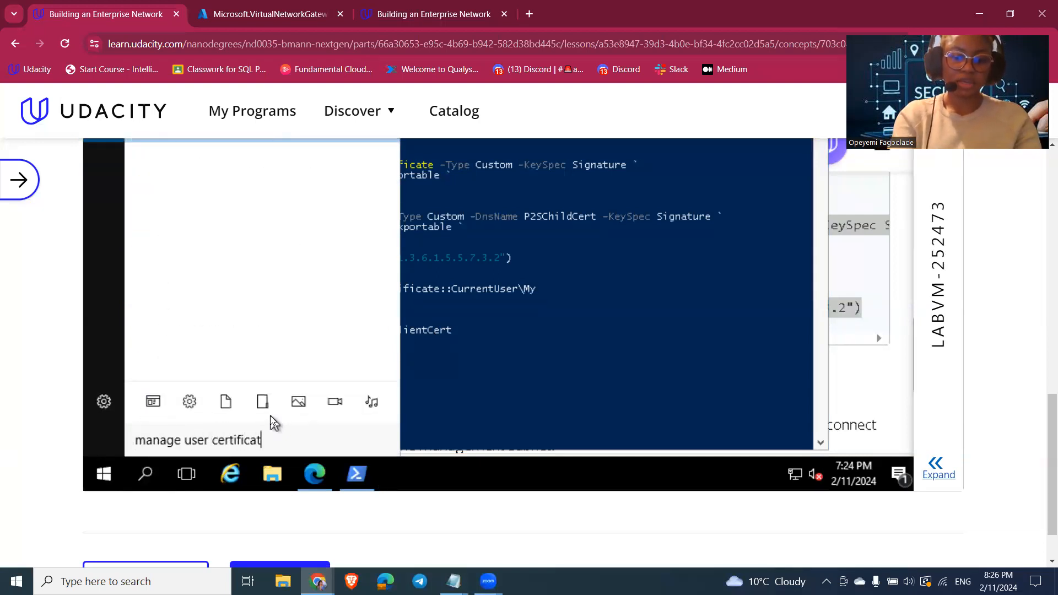
text(es)
key(Escape)
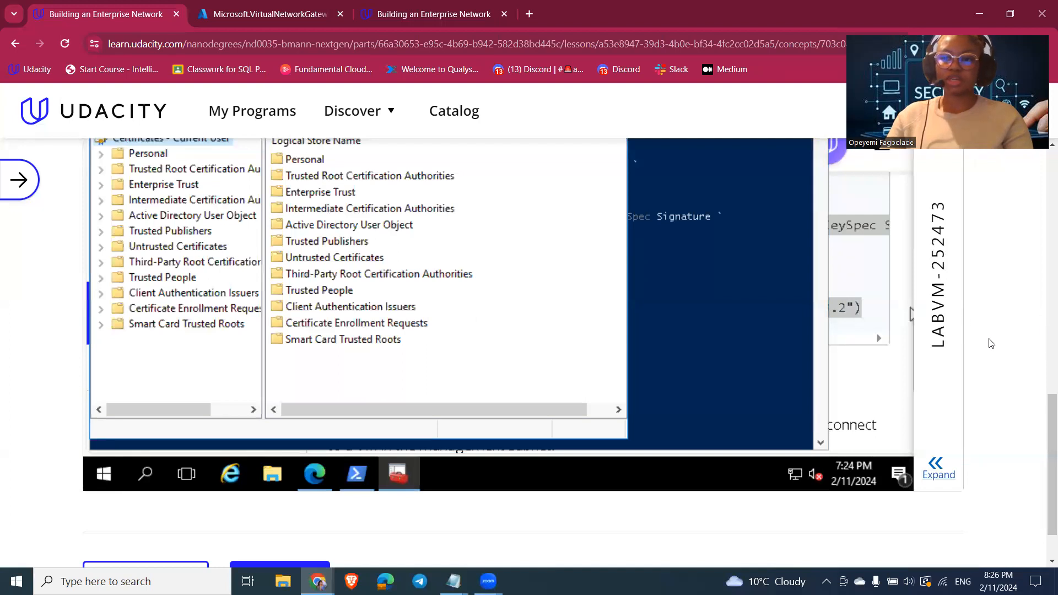
Step: Check the virtual network gateway deployment status in the Azure portal, rechecking it once, and return to the lab workspace
scroll(989, 339, up, 3)
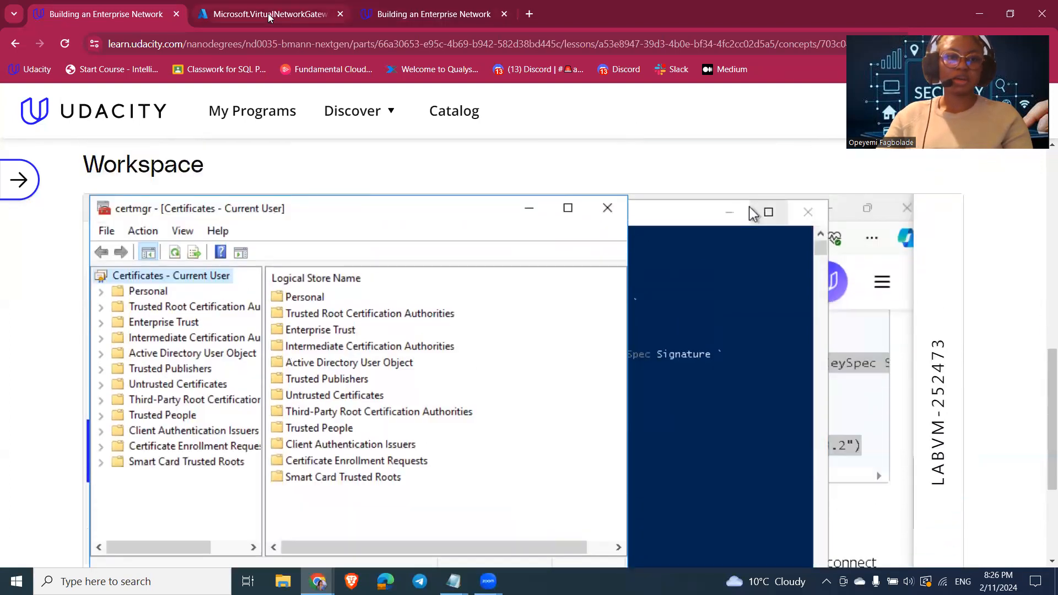
click(269, 18)
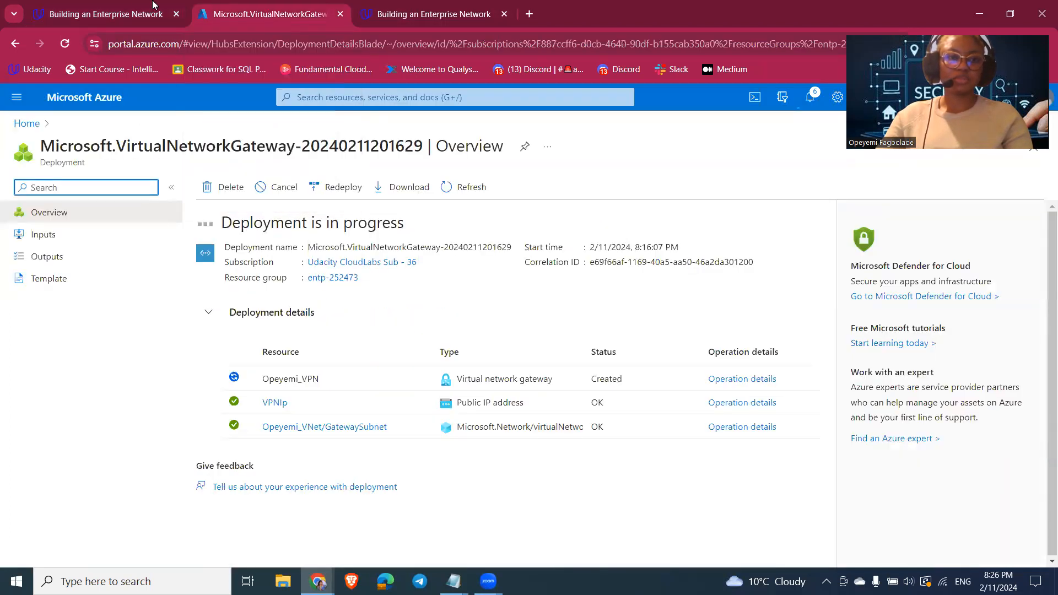
click(99, 14)
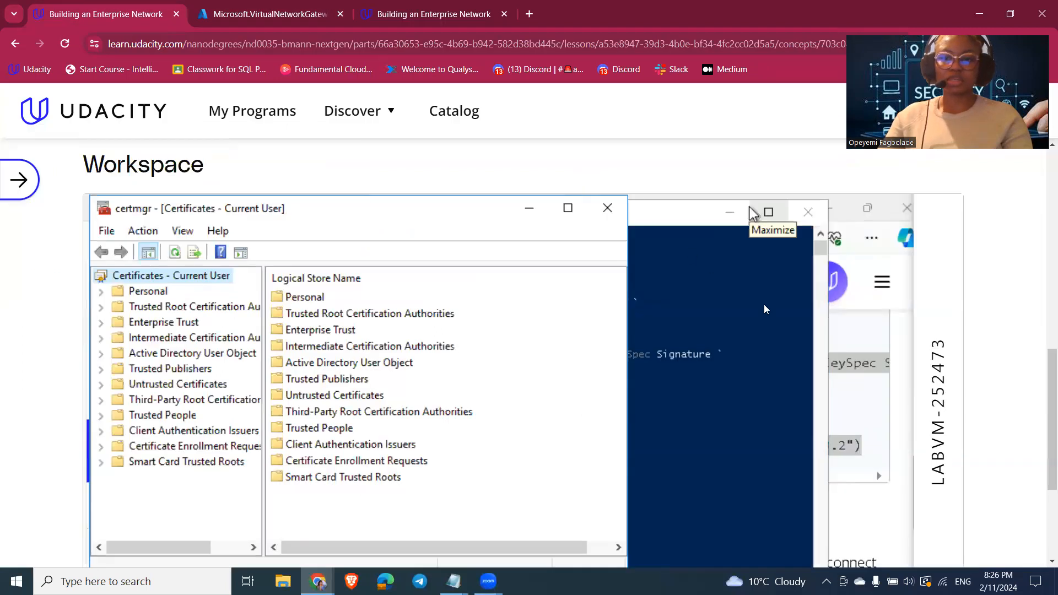
click(860, 325)
click(257, 206)
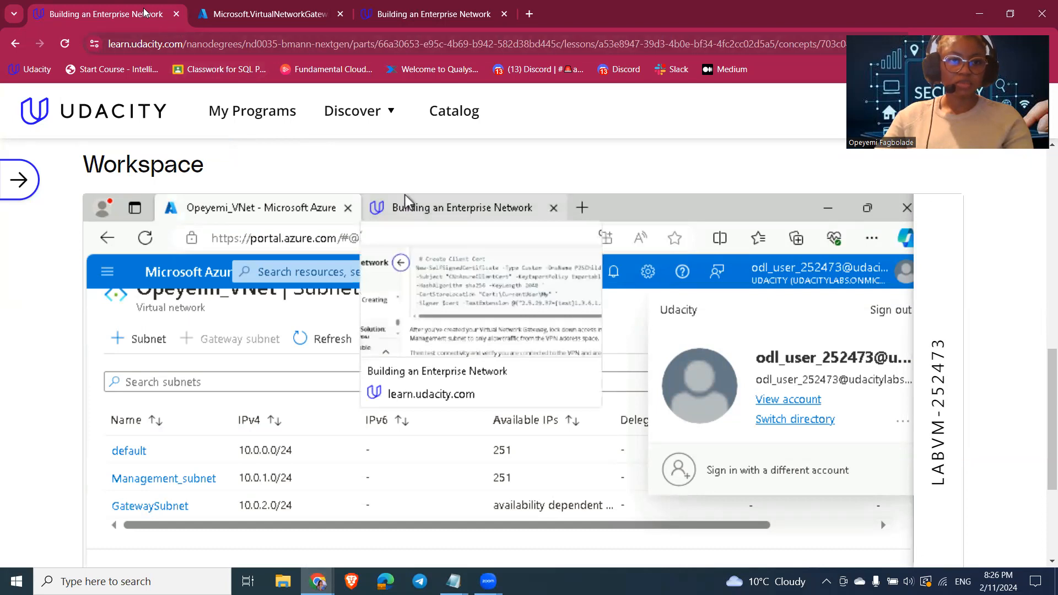
click(231, 18)
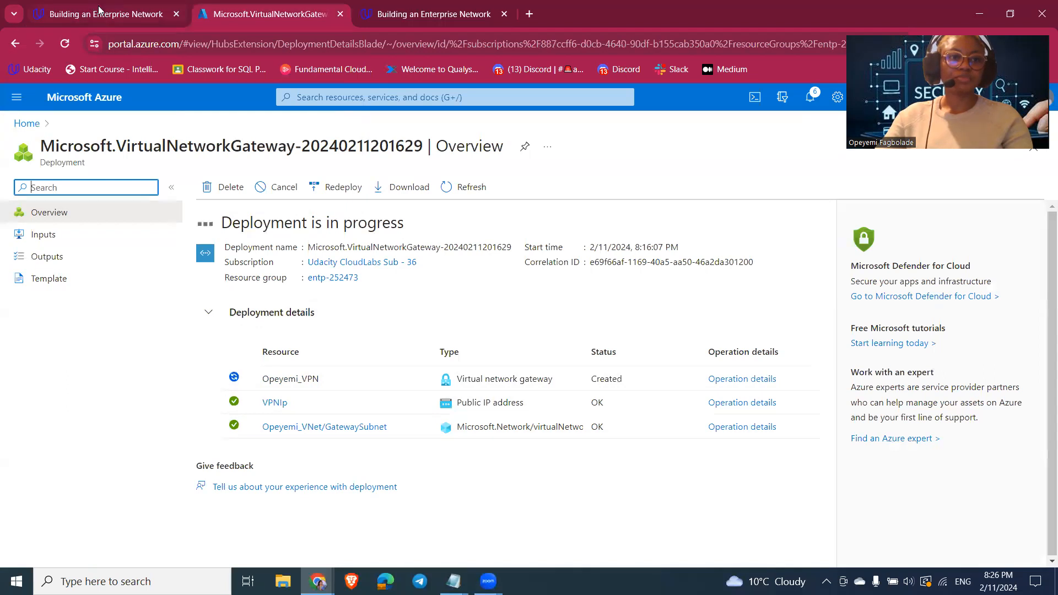
click(102, 14)
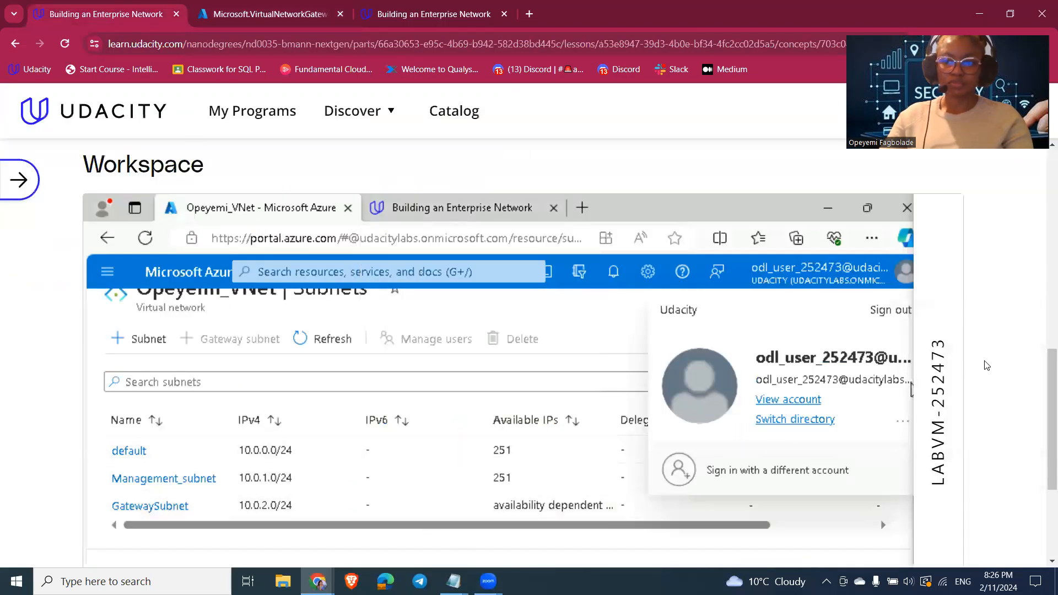
Step: Bring the certificate manager back up in the lab machine and open the Certificates folder of the Personal store
scroll(1003, 362, down, 3)
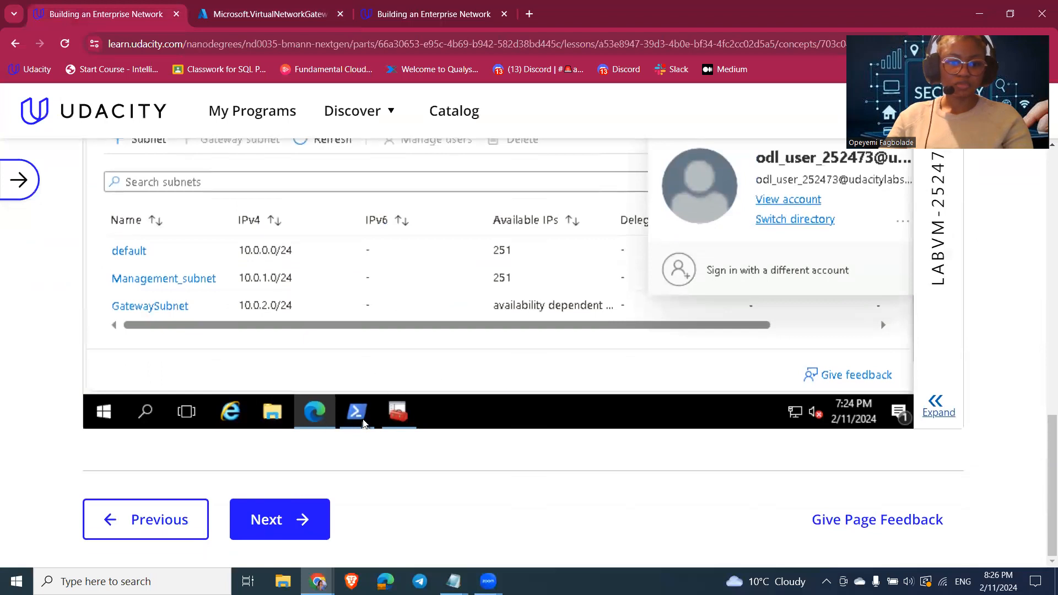
click(398, 412)
scroll(995, 368, up, 3)
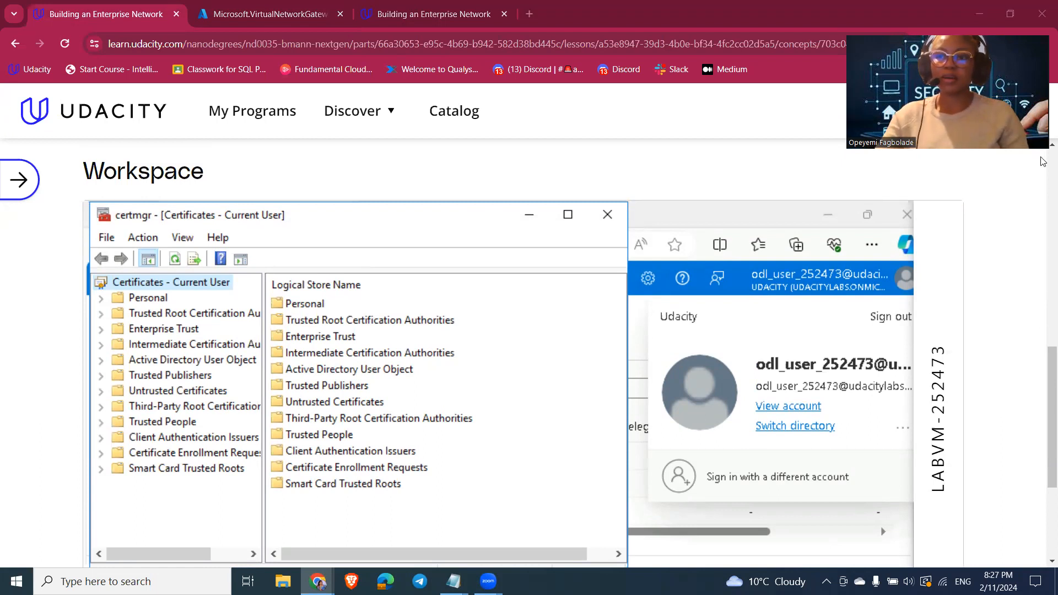
click(608, 165)
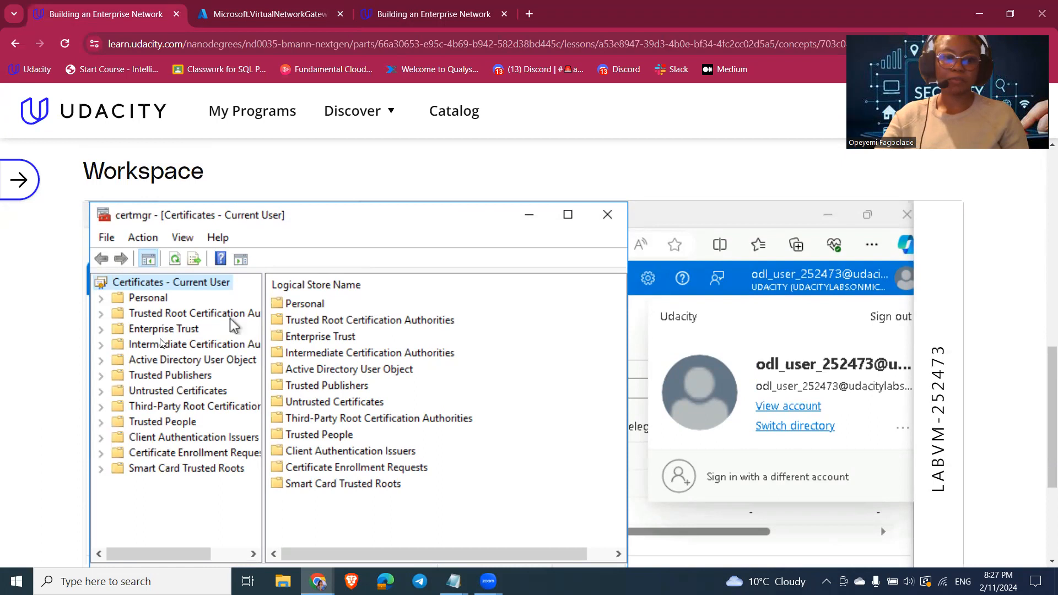
click(144, 302)
scroll(142, 301, down, 1)
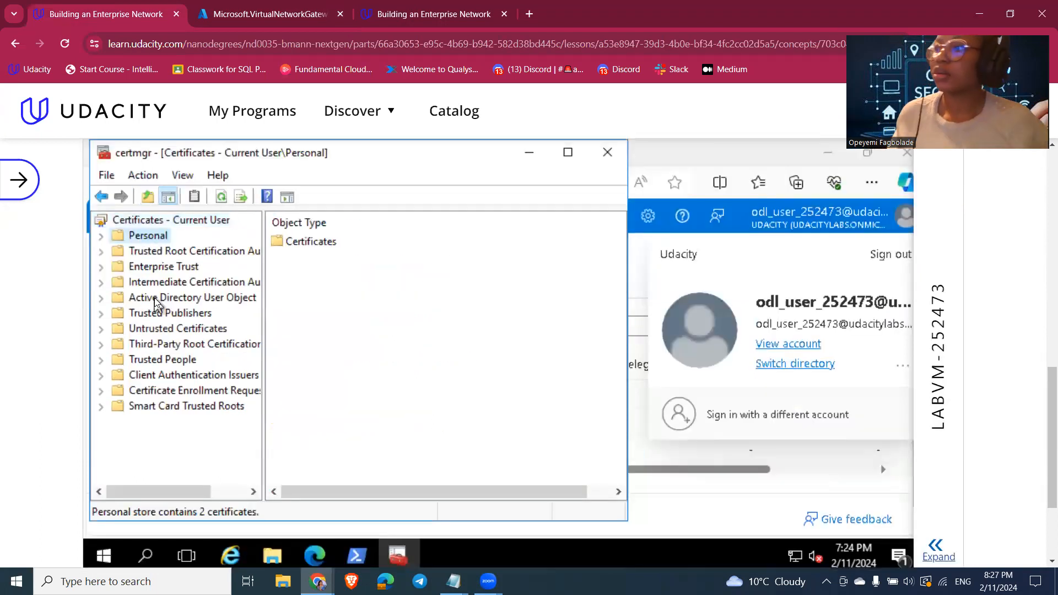
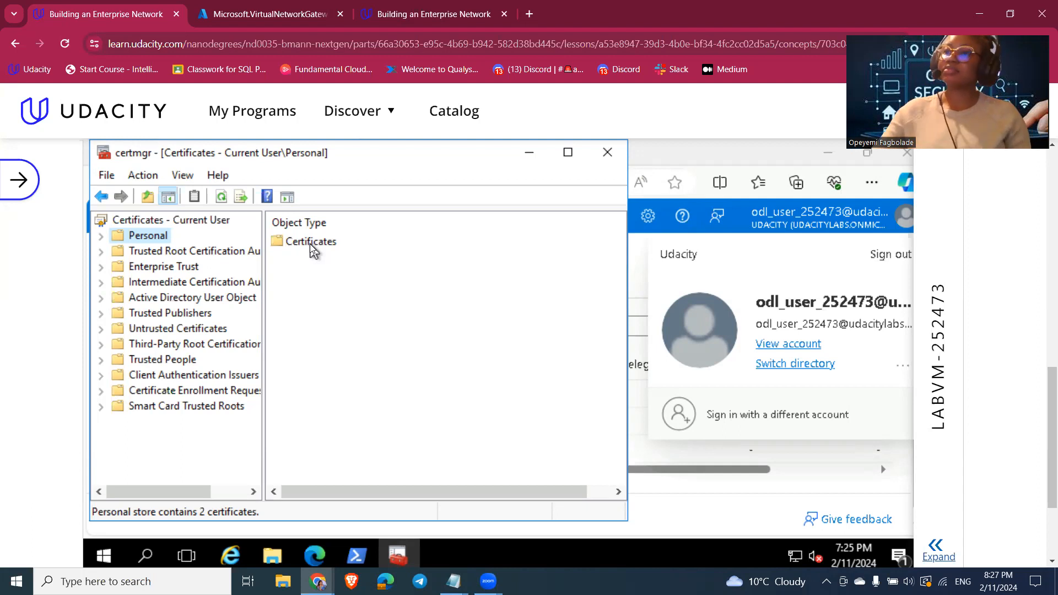
double_click(310, 242)
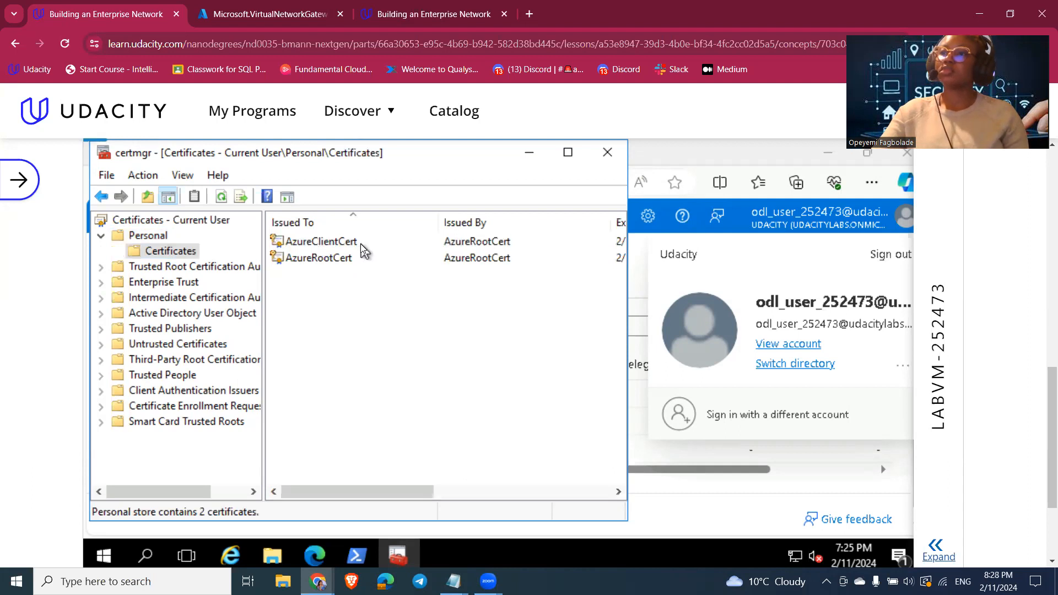
Step: Start exporting the AzureRootCert certificate from the Personal store
click(333, 267)
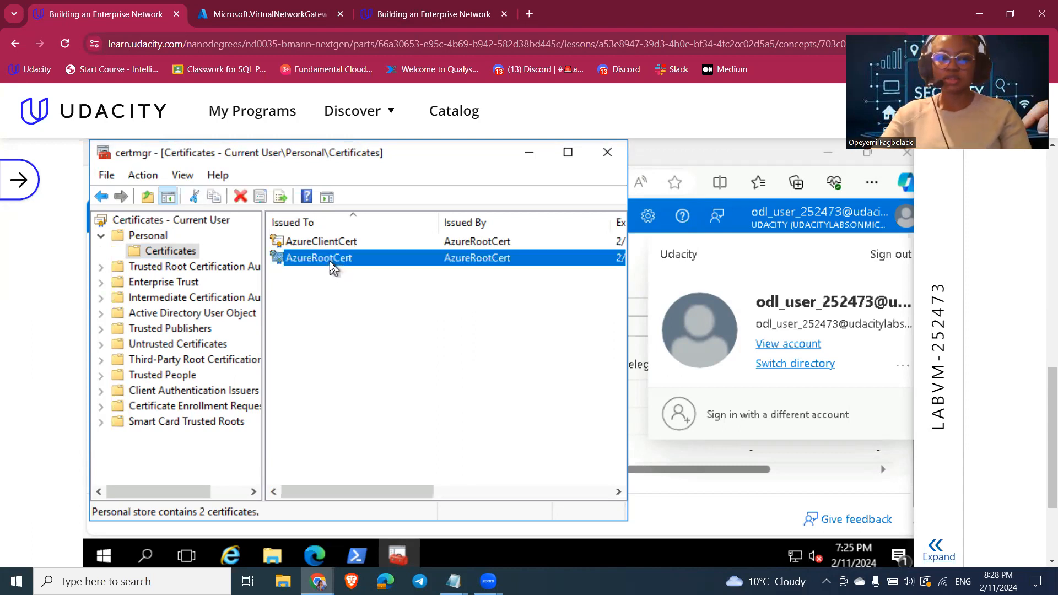
right_click(333, 268)
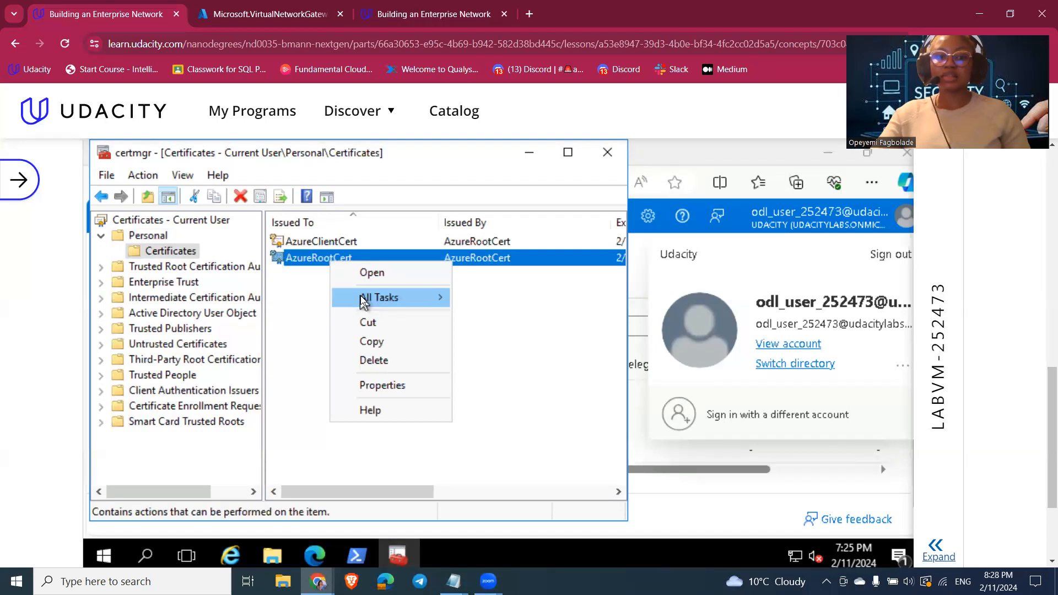
mouse_move(363, 301)
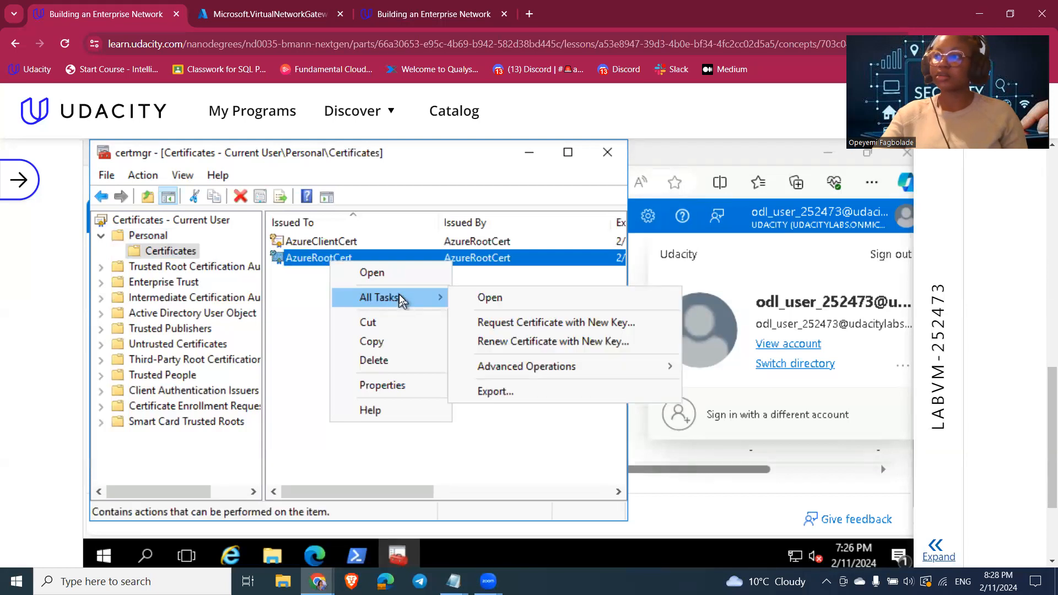
click(537, 395)
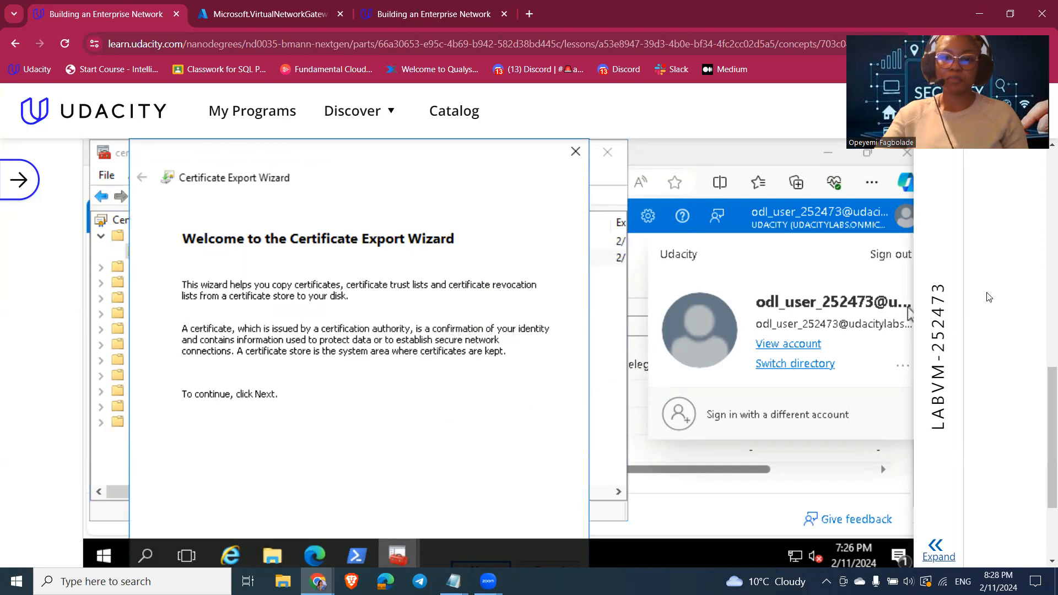
Step: Shift the Certificate Export Wizard slightly sideways and continue past its welcome page
scroll(989, 296, down, 2)
scroll(990, 296, up, 1)
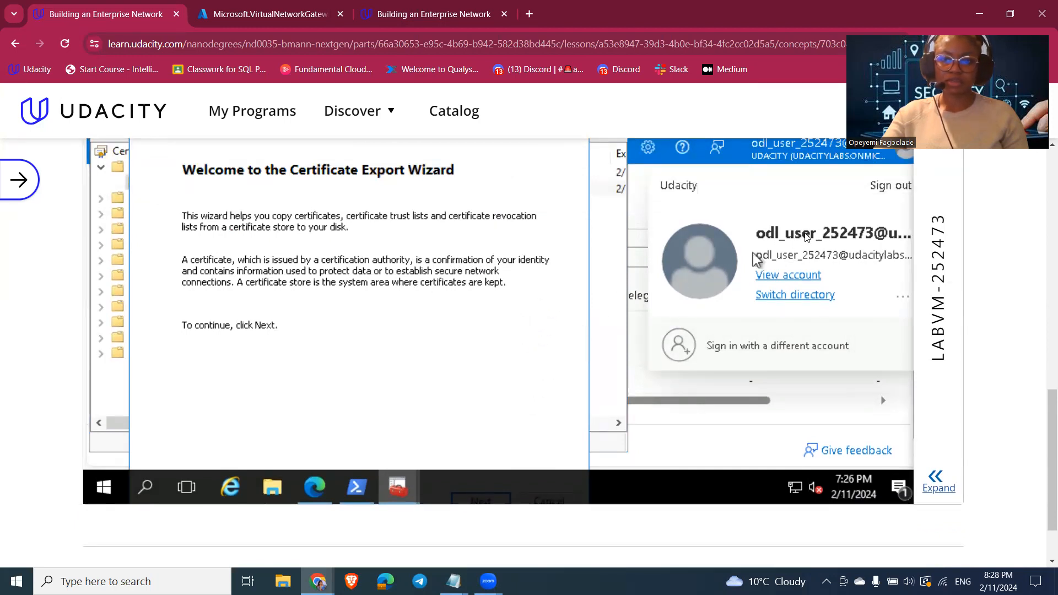
scroll(1014, 302, up, 2)
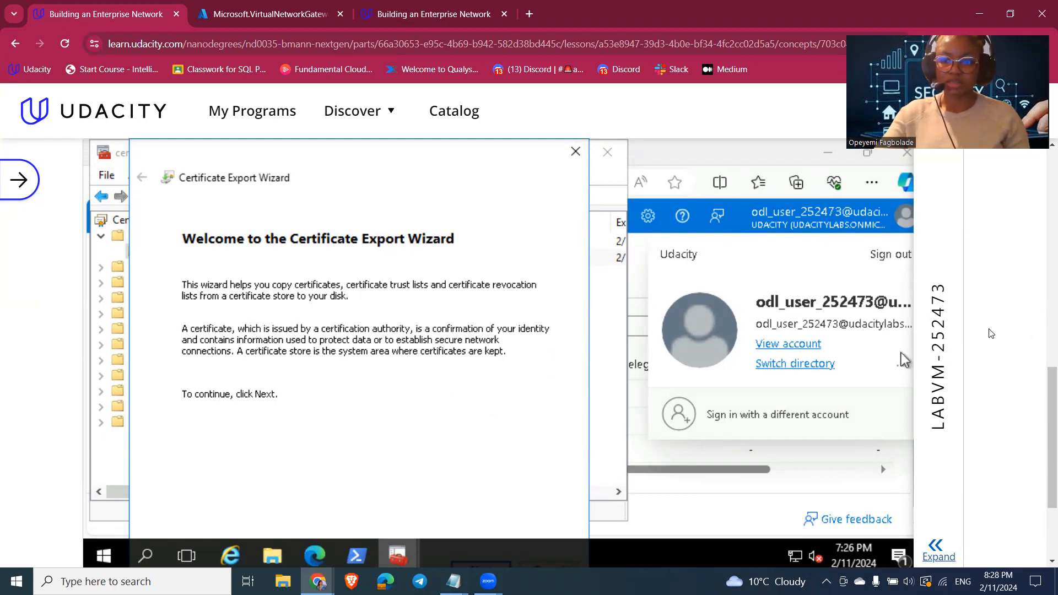
scroll(1025, 400, down, 1)
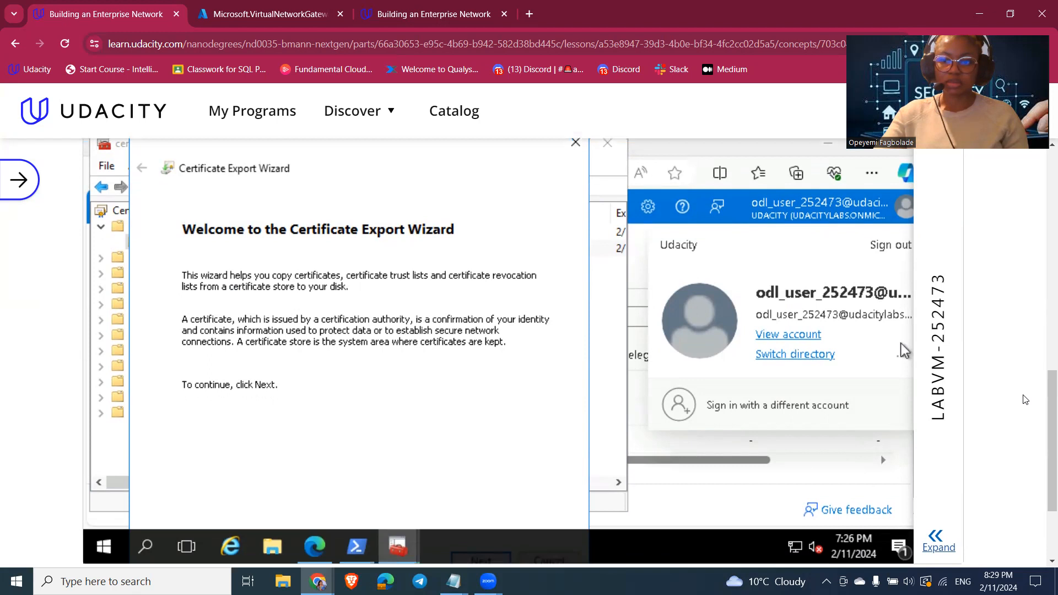
scroll(1025, 400, down, 3)
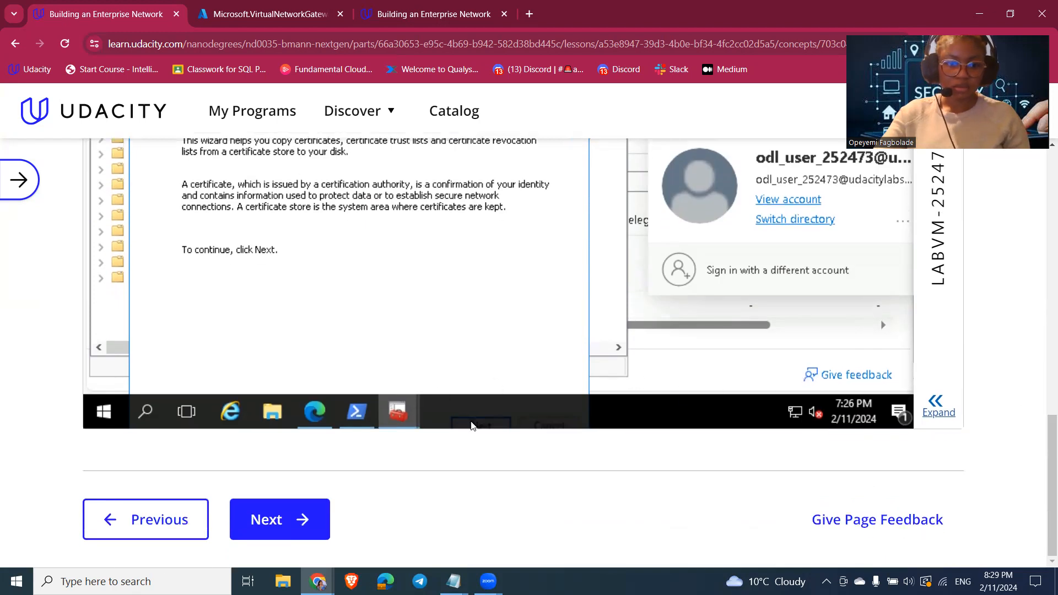
scroll(473, 426, up, 3)
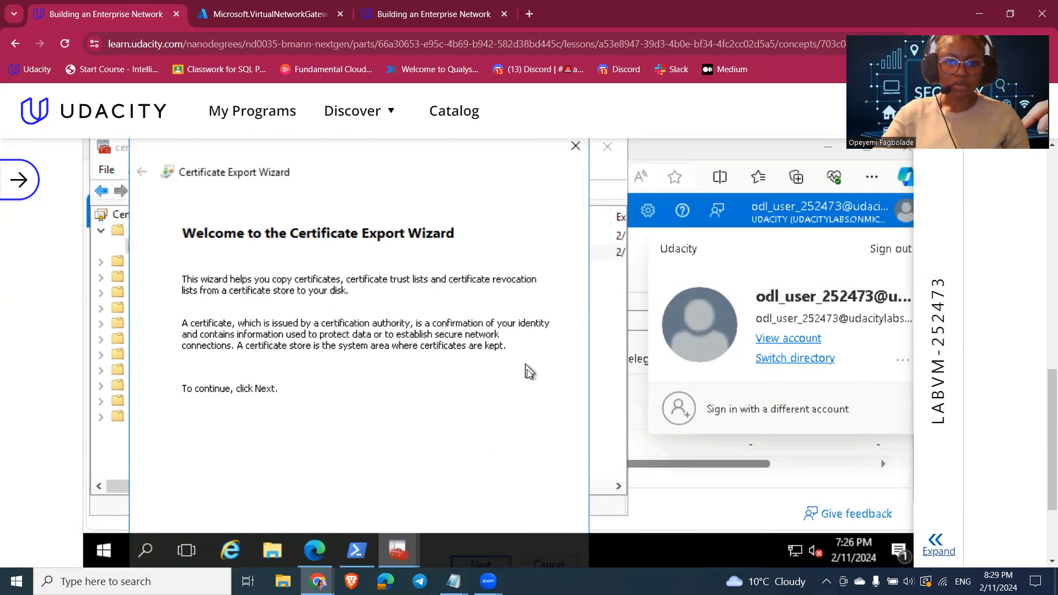
scroll(1001, 306, up, 3)
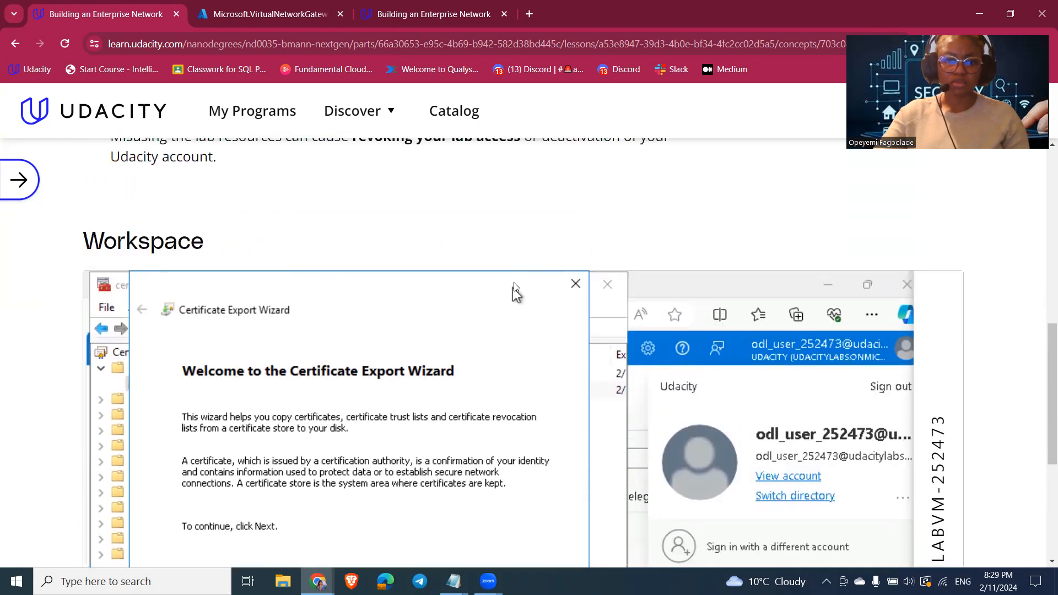
drag(488, 278, 517, 278)
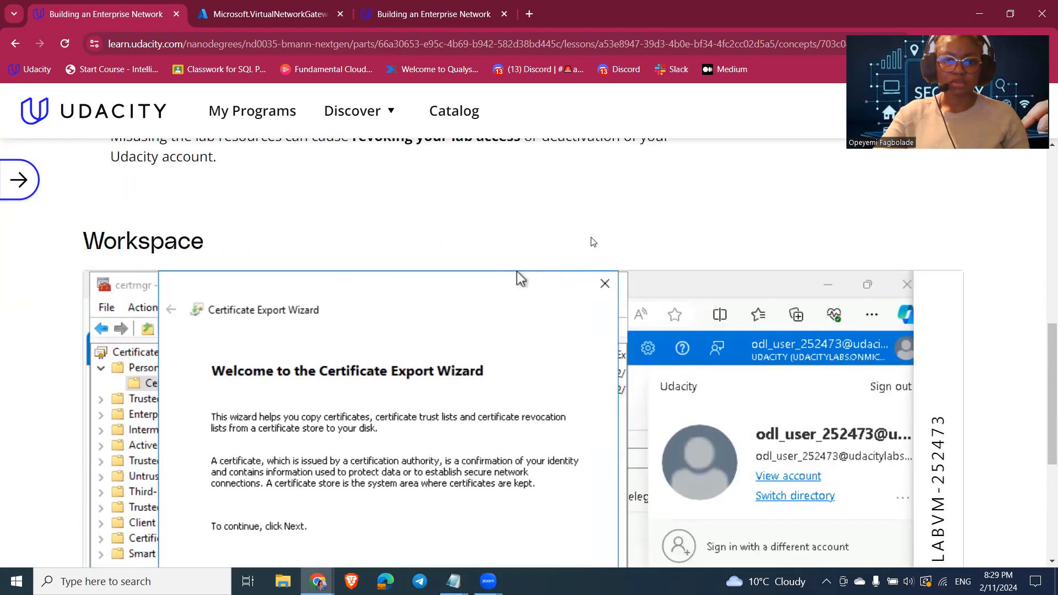
scroll(971, 322, down, 5)
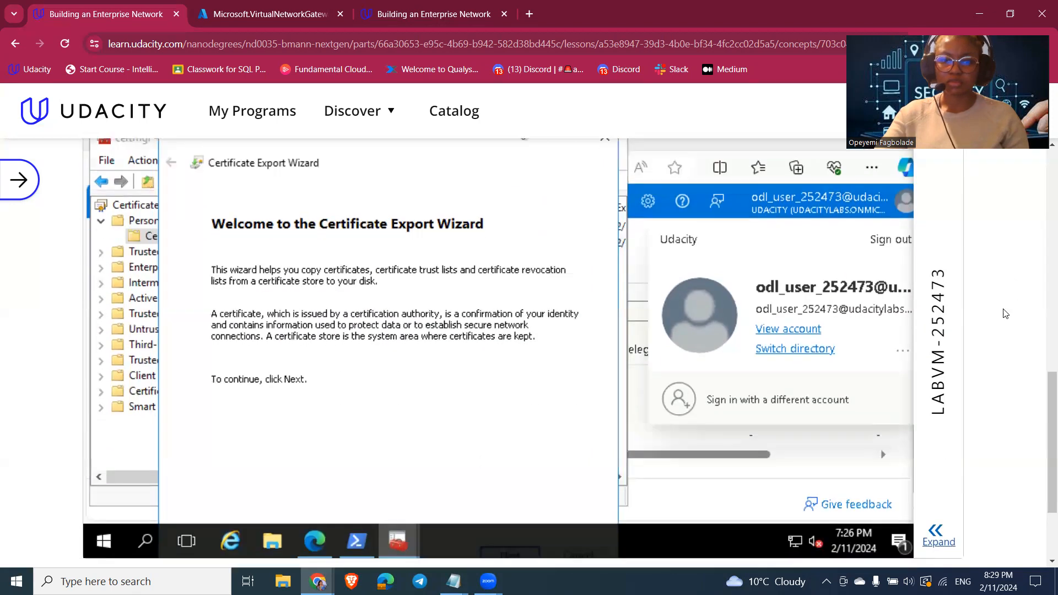
click(510, 425)
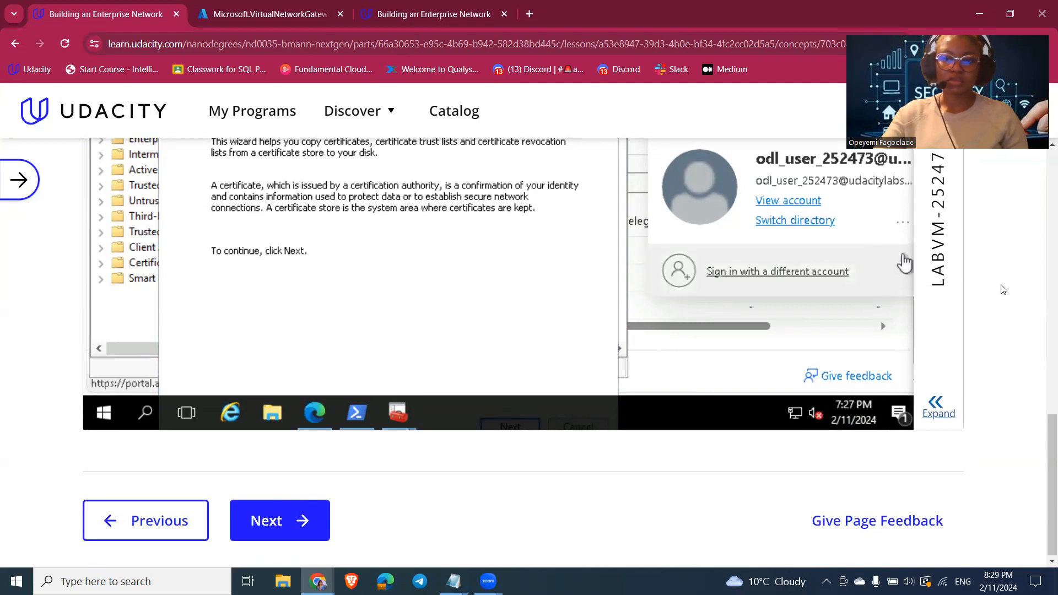
Step: Export the root certificate without its private key, using the Base-64 encoded X.509 (.CER) format
scroll(995, 289, up, 1)
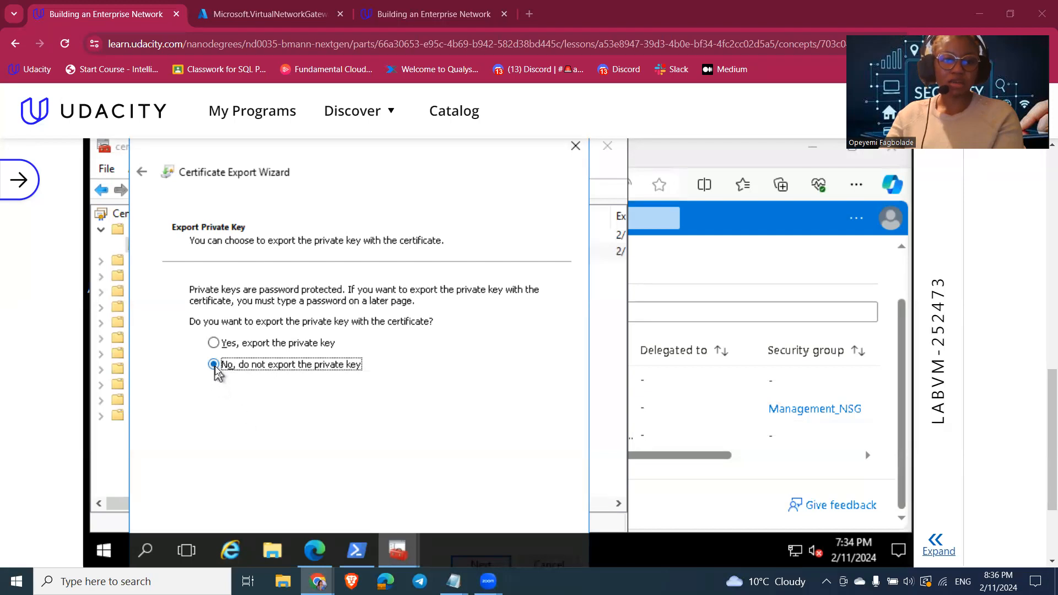
key(Return)
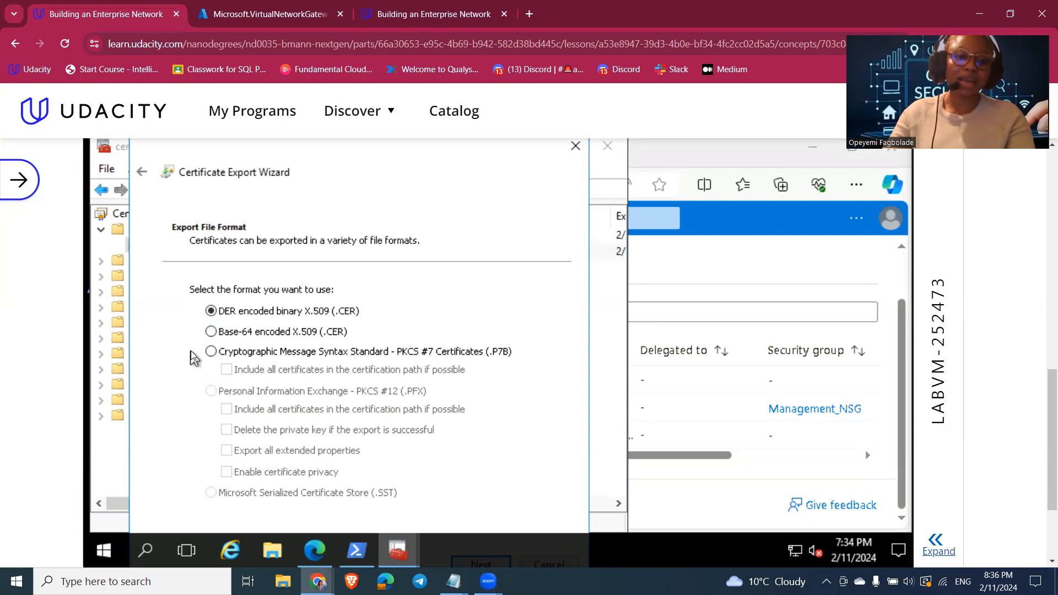
click(211, 333)
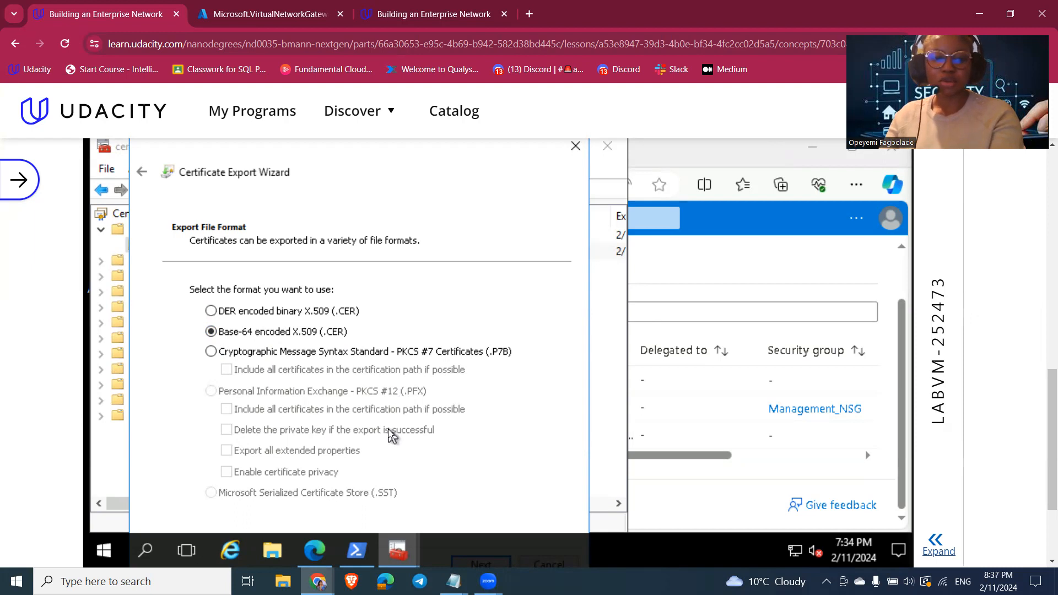
key(Return)
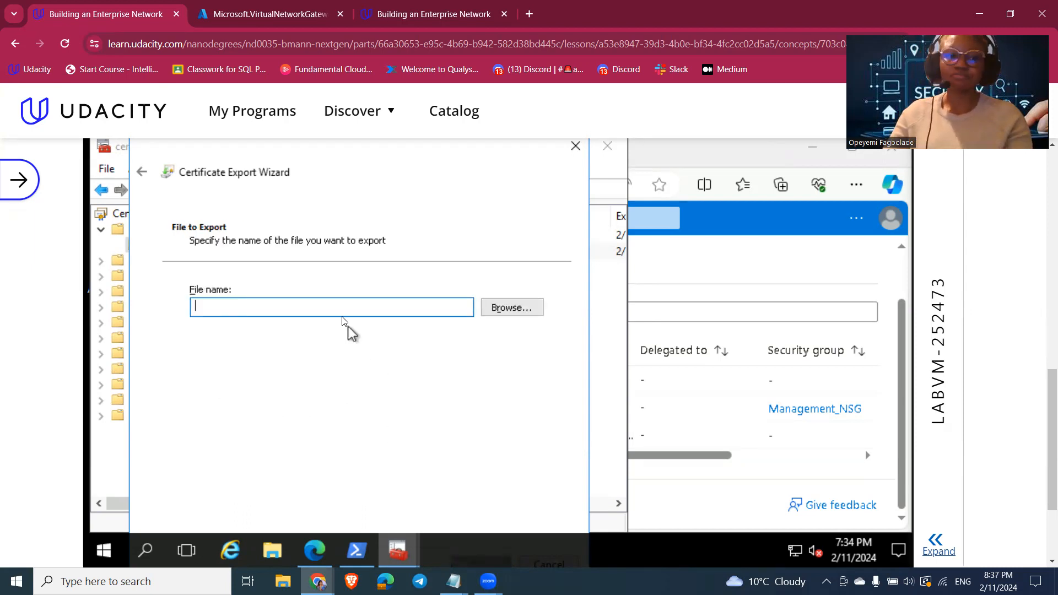
Step: Set the root certificate's export file to AzureRootCert.cer on the Desktop
click(498, 309)
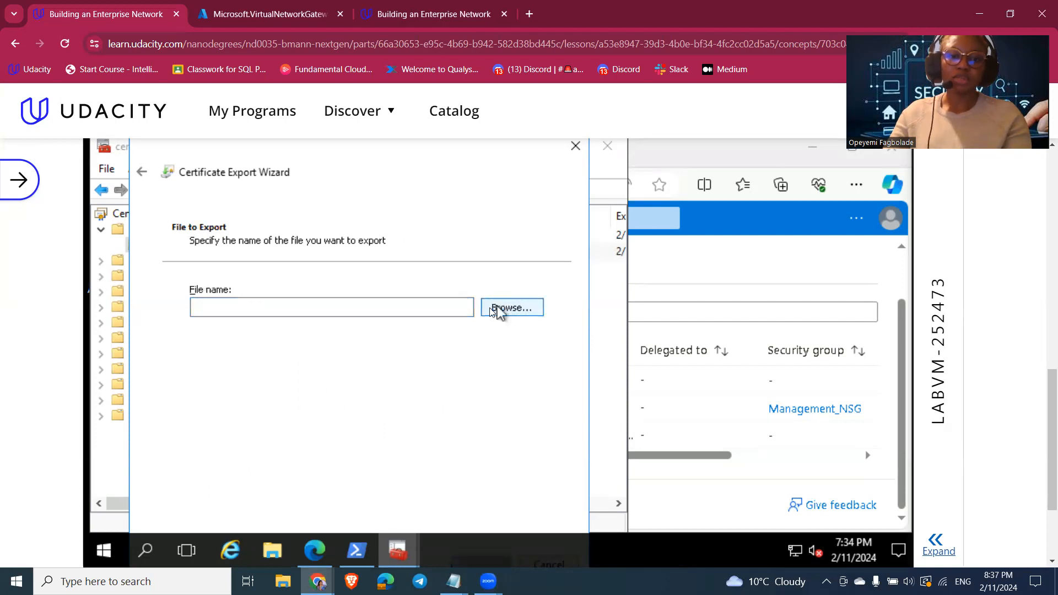
click(199, 263)
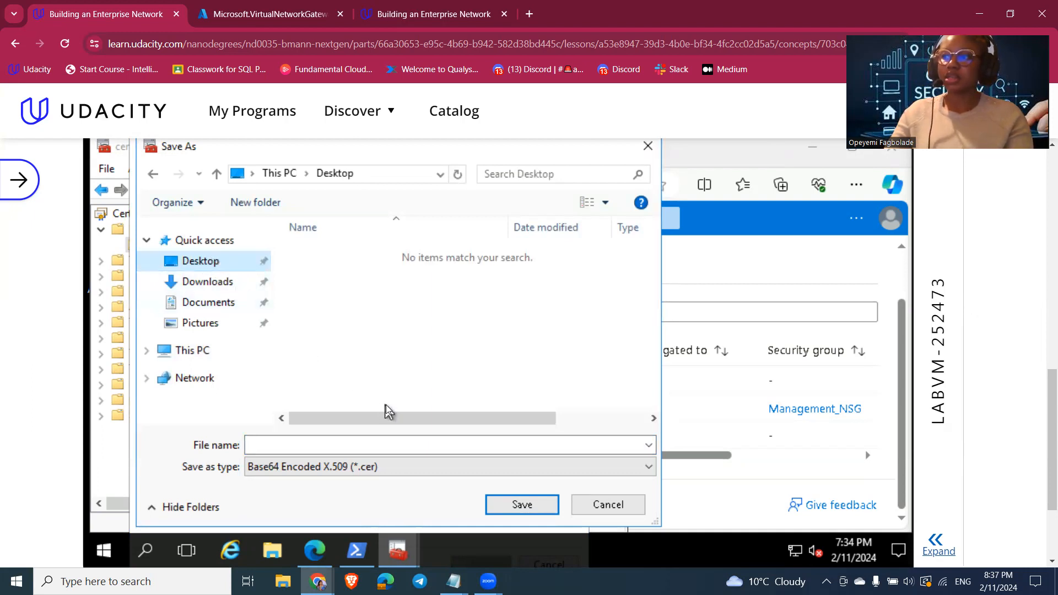
click(350, 445)
text(AZ)
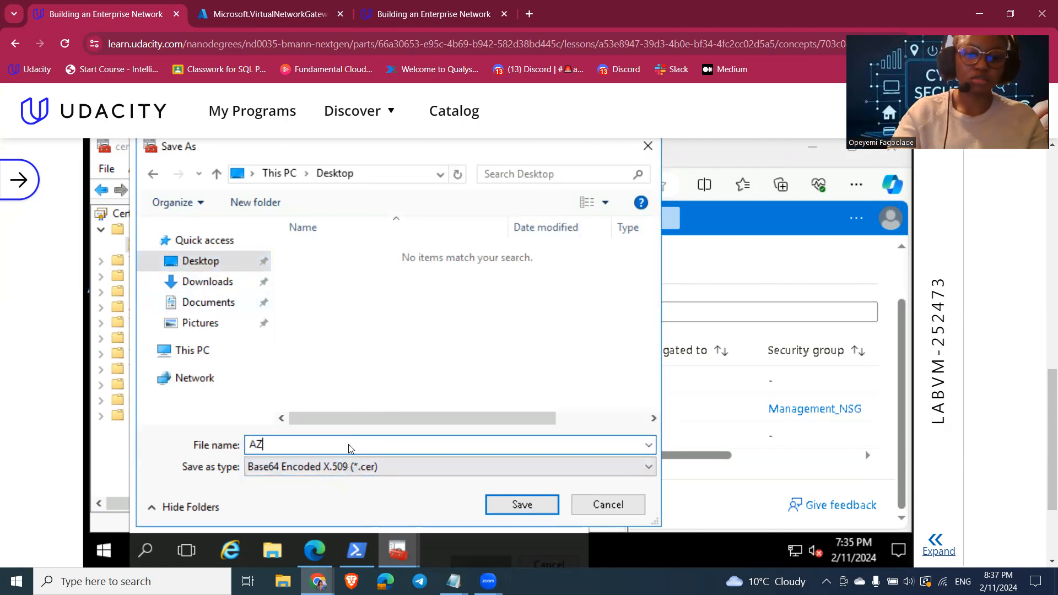
key(BackSpace)
text(zure)
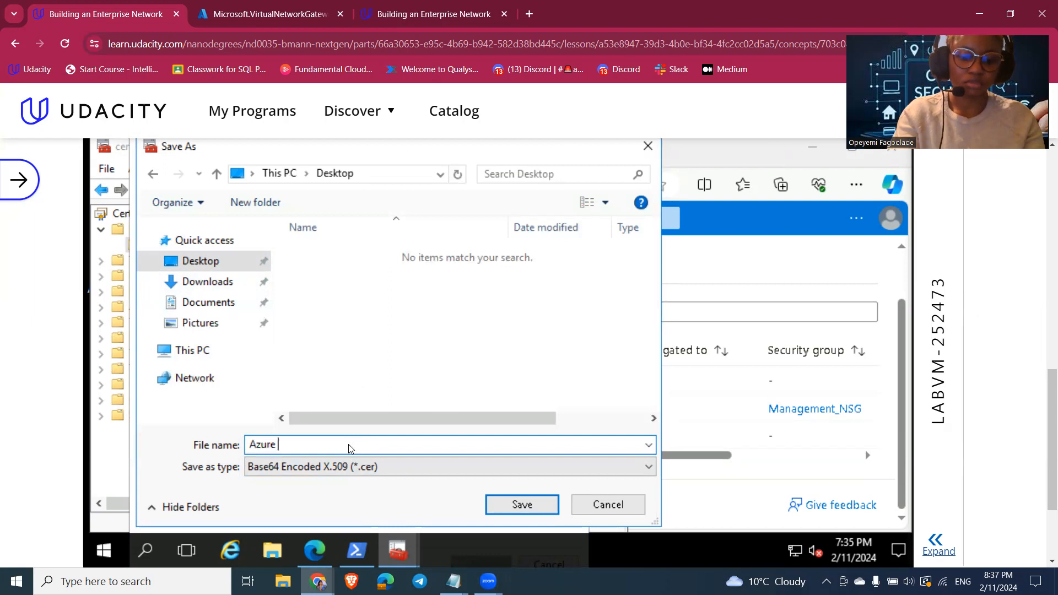
key(BackSpace)
text(RootCert)
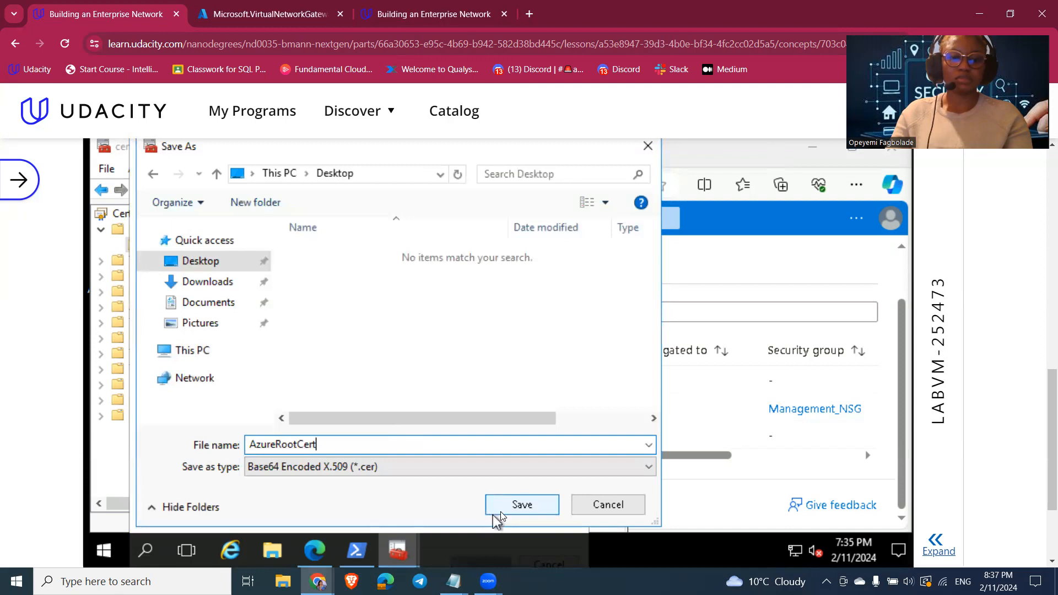
click(521, 506)
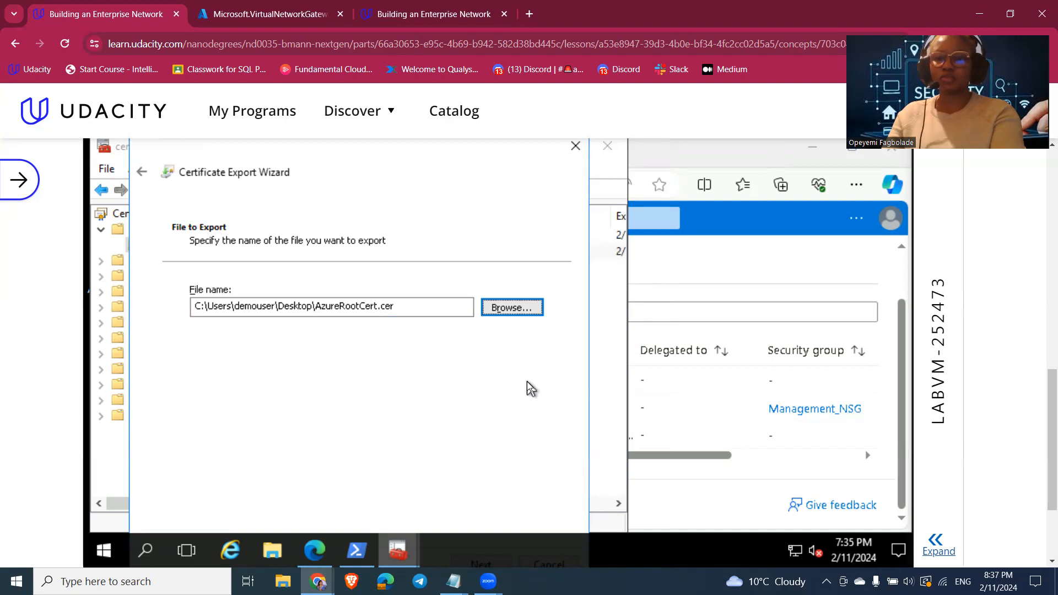
Step: Browse for the export location again and choose the same AzureRootCert file name on the Desktop
key(Return)
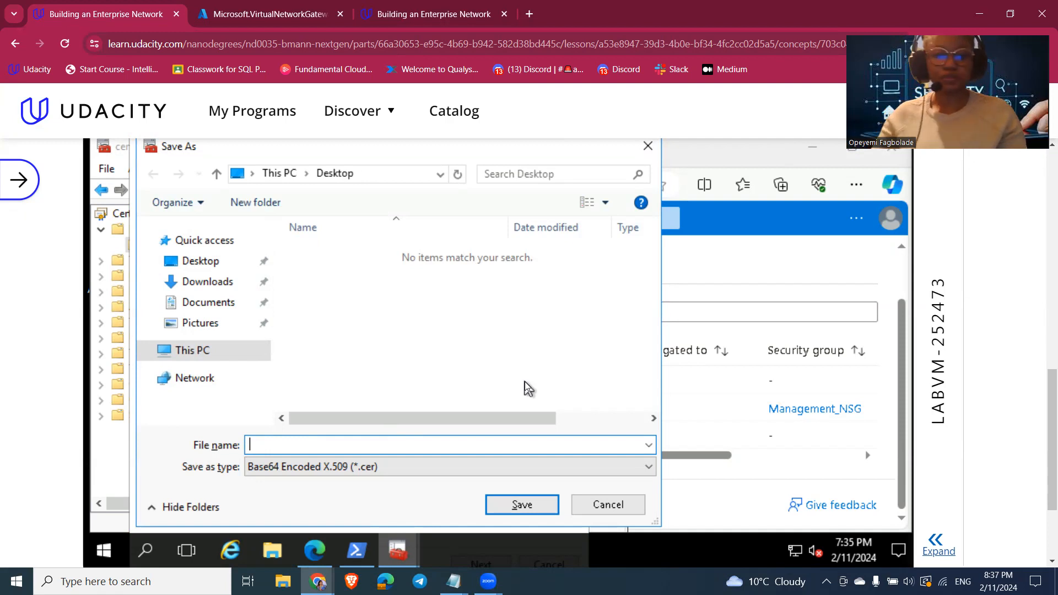
text(Azur)
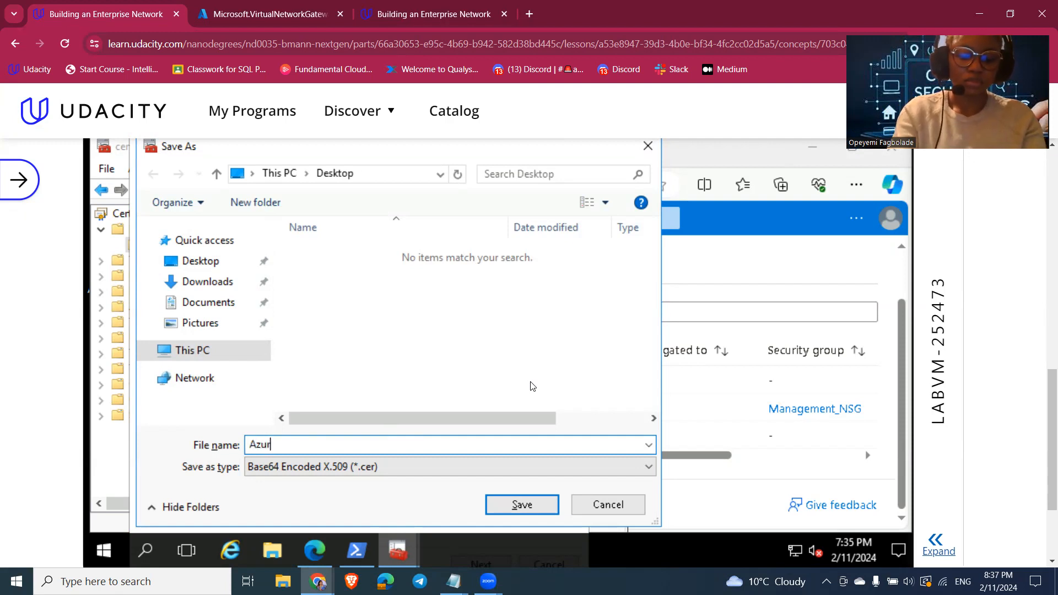
text(eR)
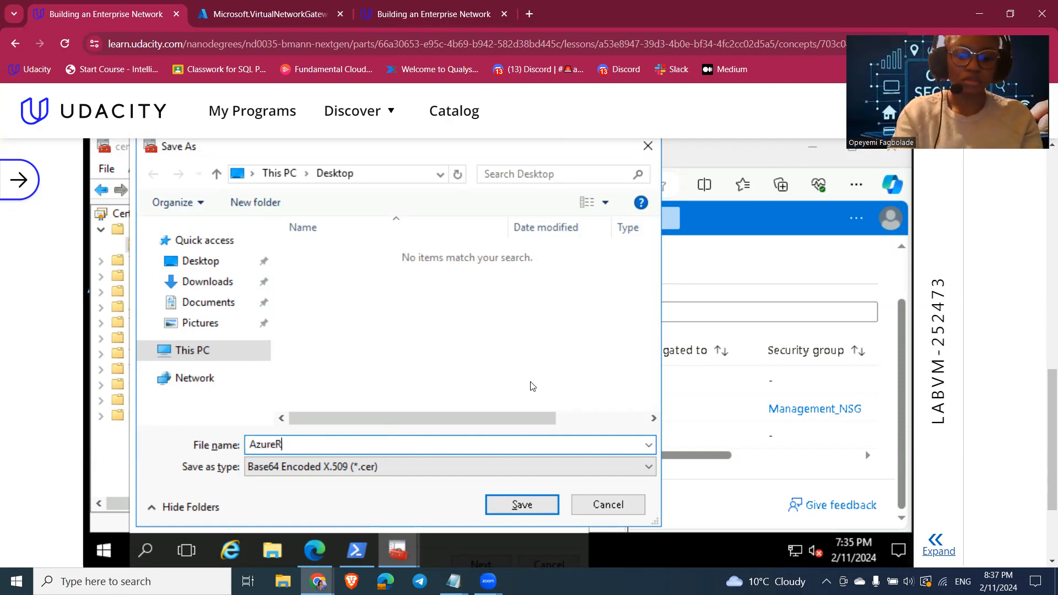
text(ootCert)
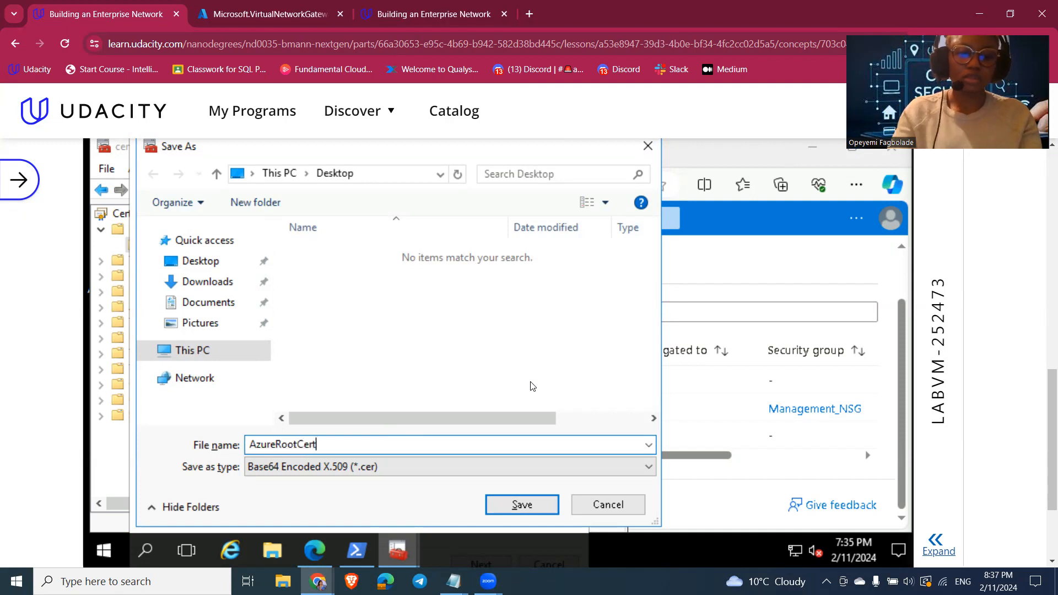
key(Tab)
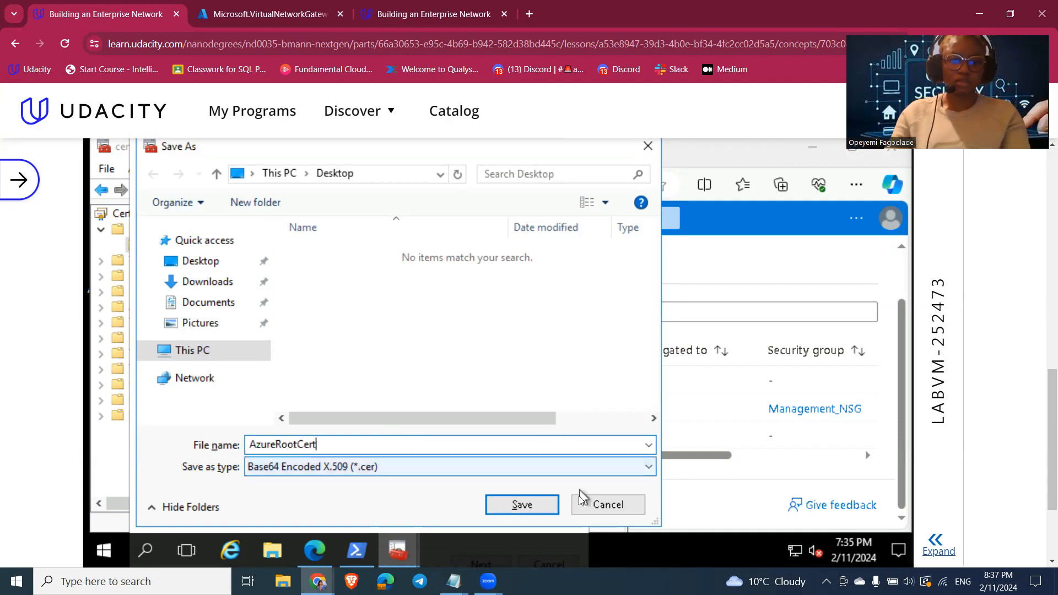
click(210, 266)
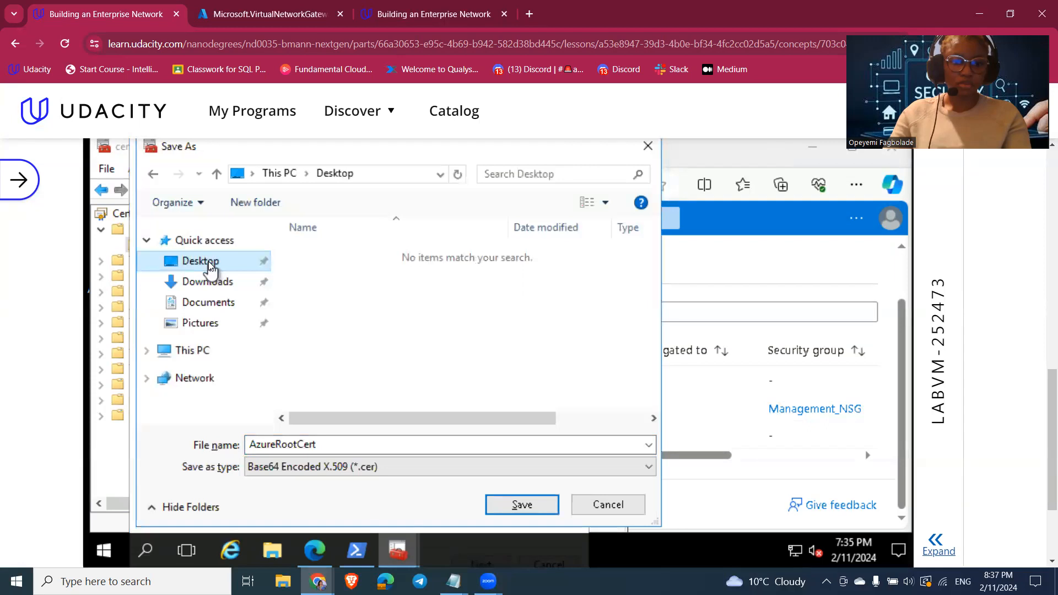
click(538, 504)
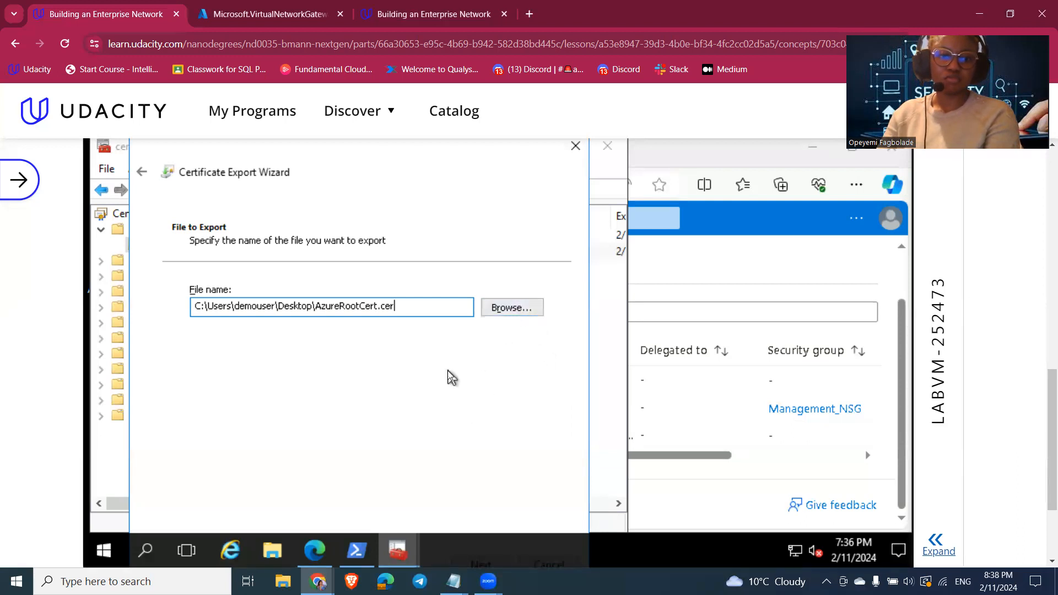
Step: Complete the root certificate export and dismiss the confirmation message
key(Return)
key(Return)
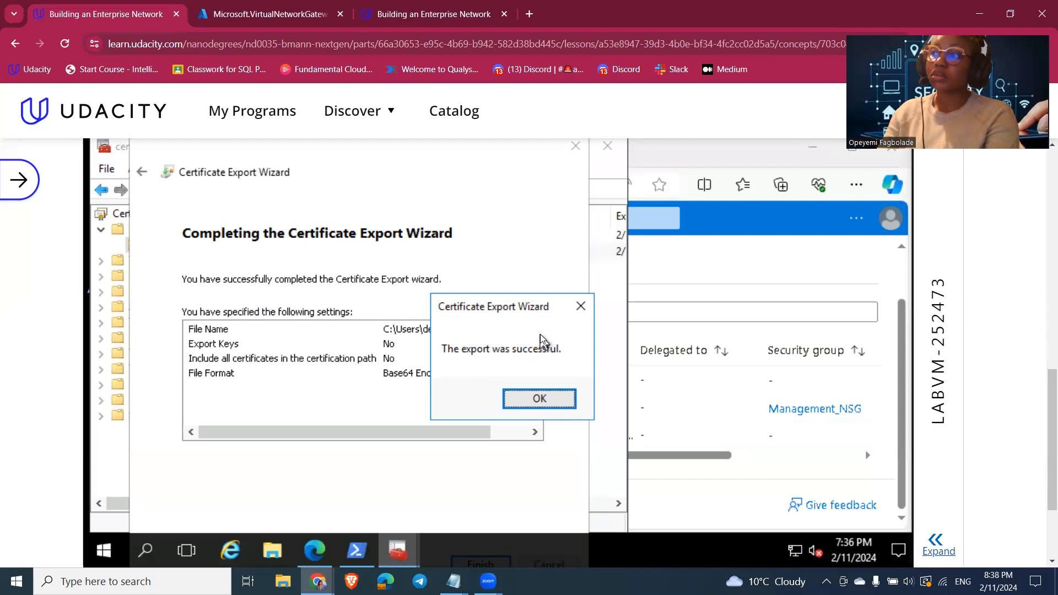
click(553, 401)
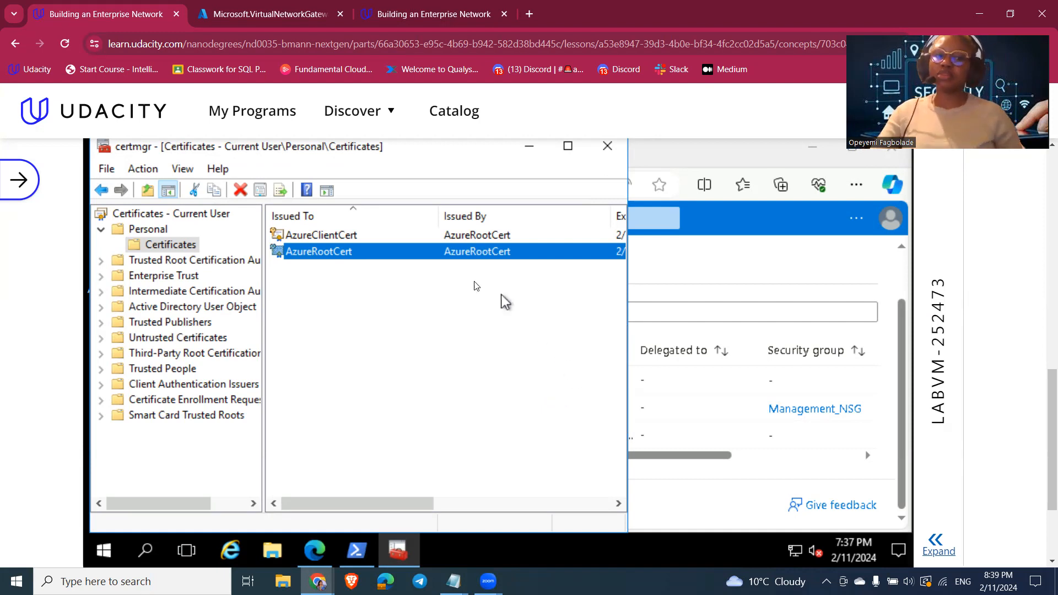
Step: Start exporting the AzureClientCert certificate and continue past the wizard's welcome page
right_click(503, 237)
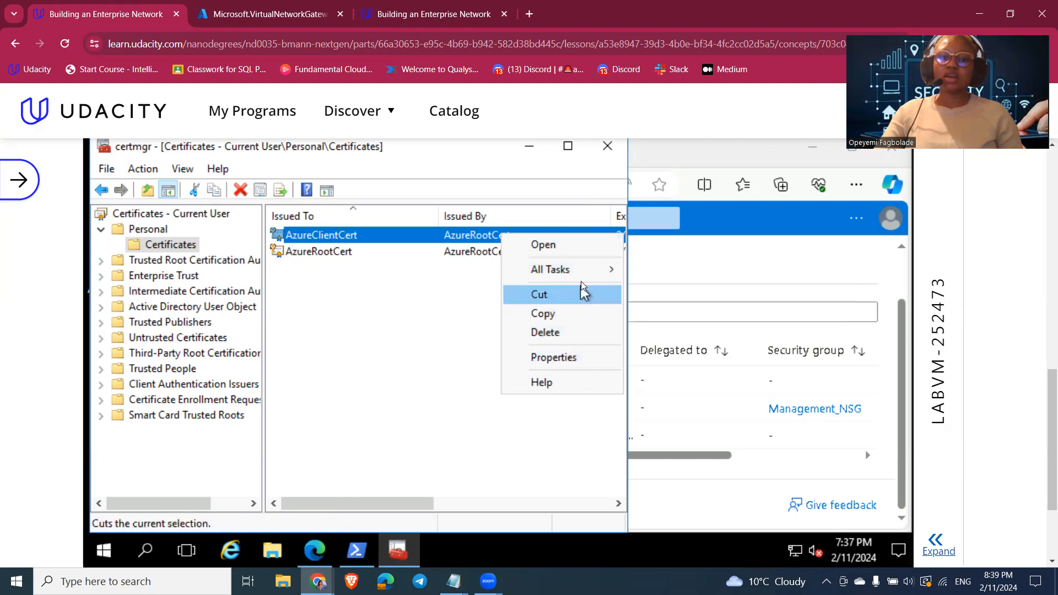
mouse_move(584, 271)
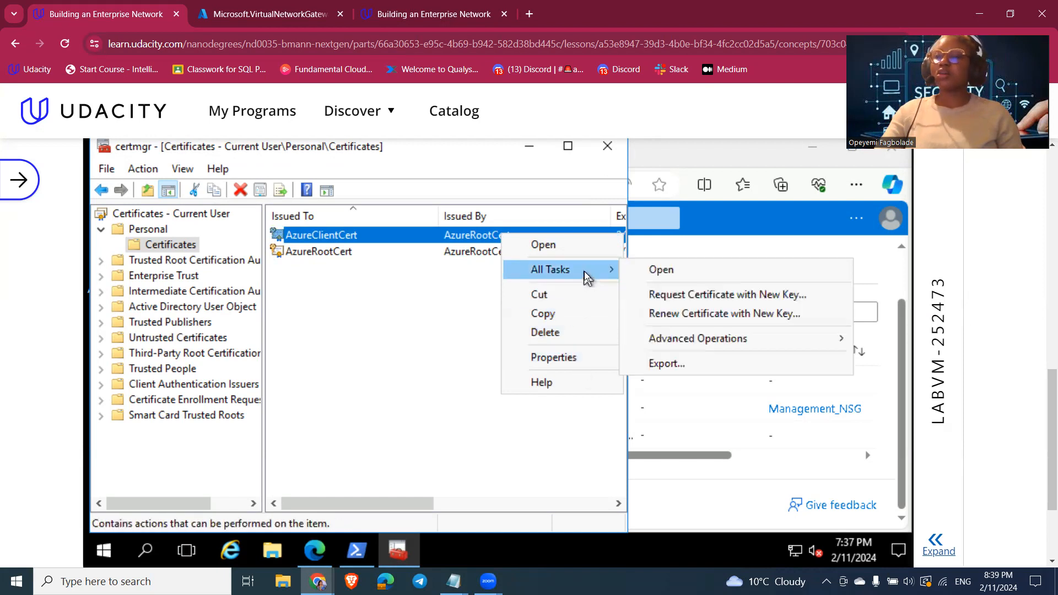
click(668, 365)
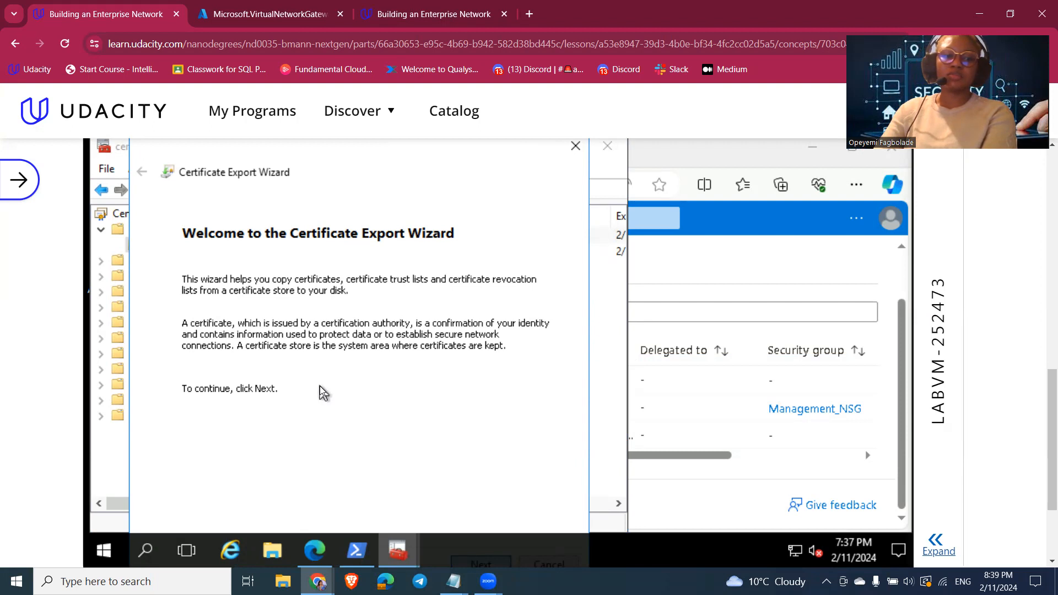
key(Return)
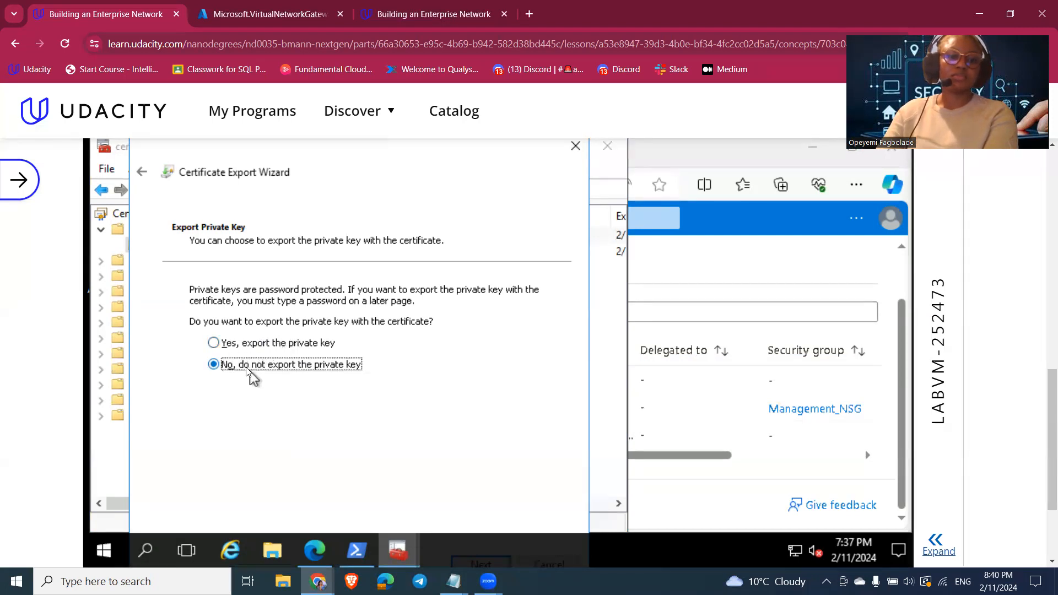
Step: Export the client certificate with its private key in PKCS #12 (.PFX) format, with certificate privacy enabled
click(222, 346)
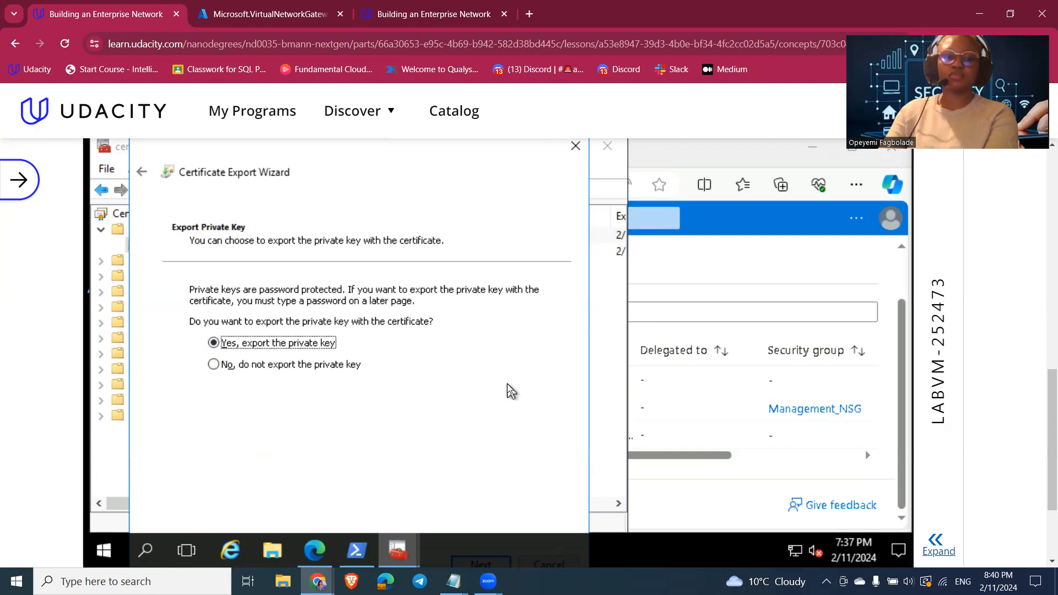
key(Return)
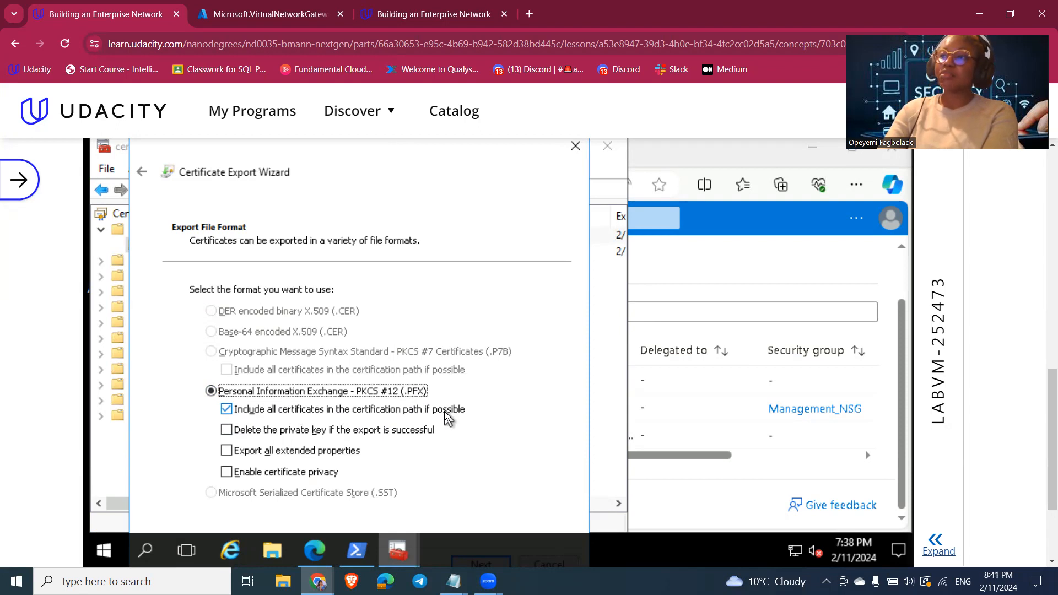
click(226, 473)
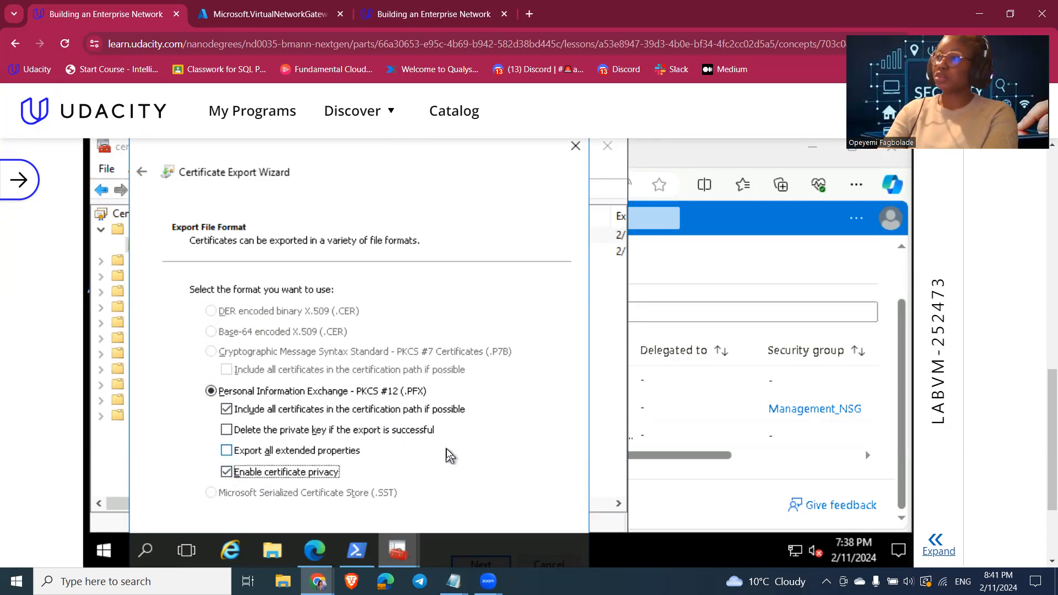
key(Return)
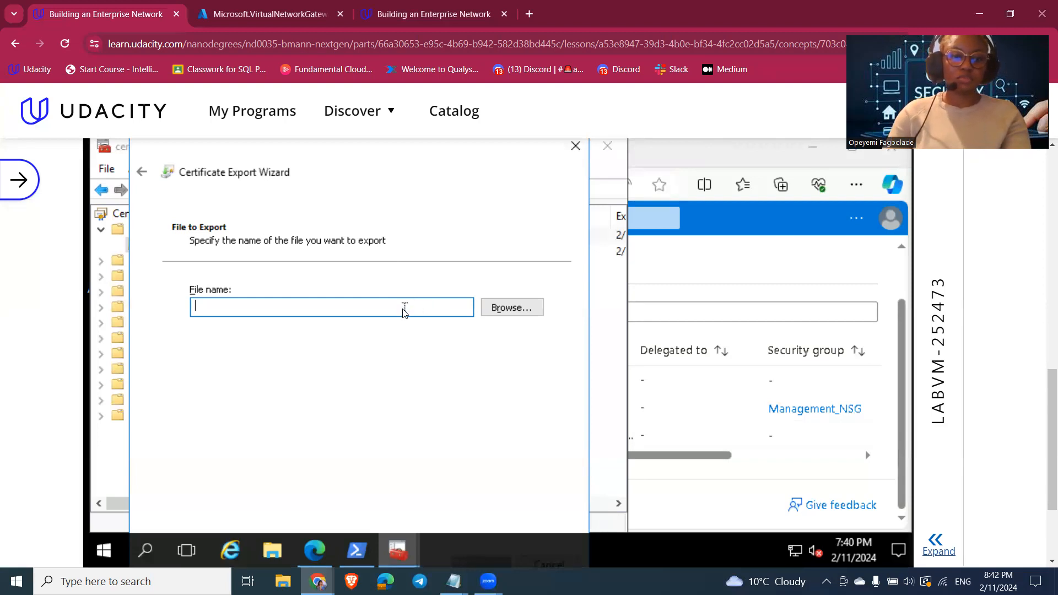
Step: Set the client certificate's export file to AzureClientCert.pfx on the Desktop
text(Azure)
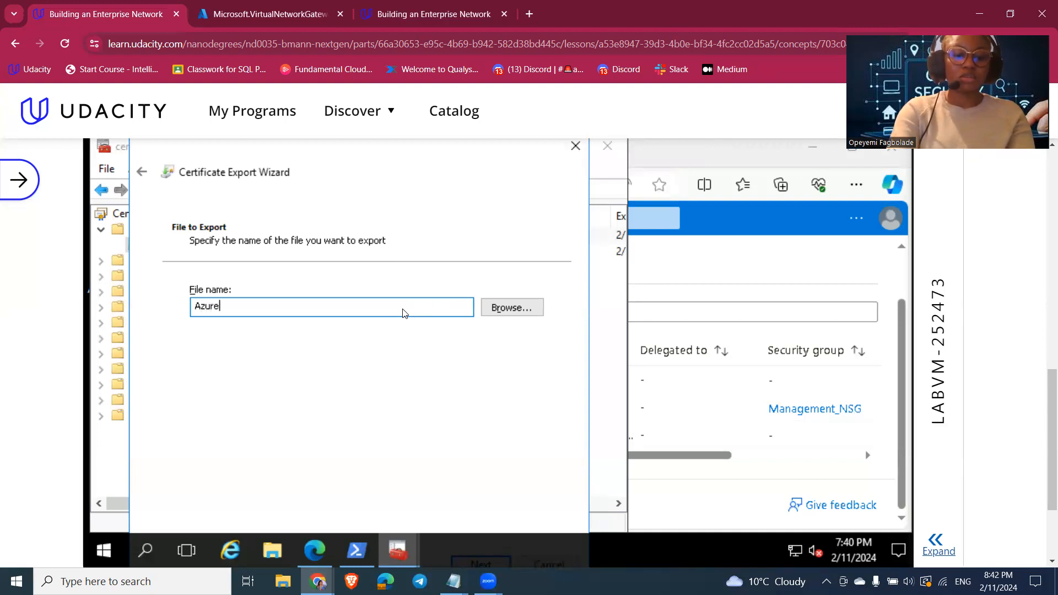
text(Clien)
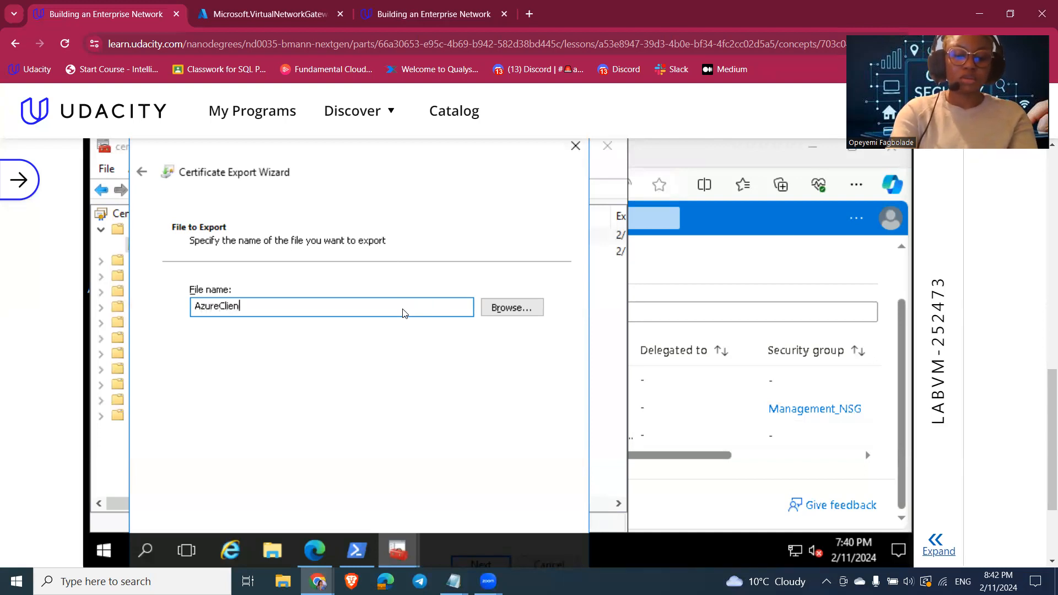
text(tCert)
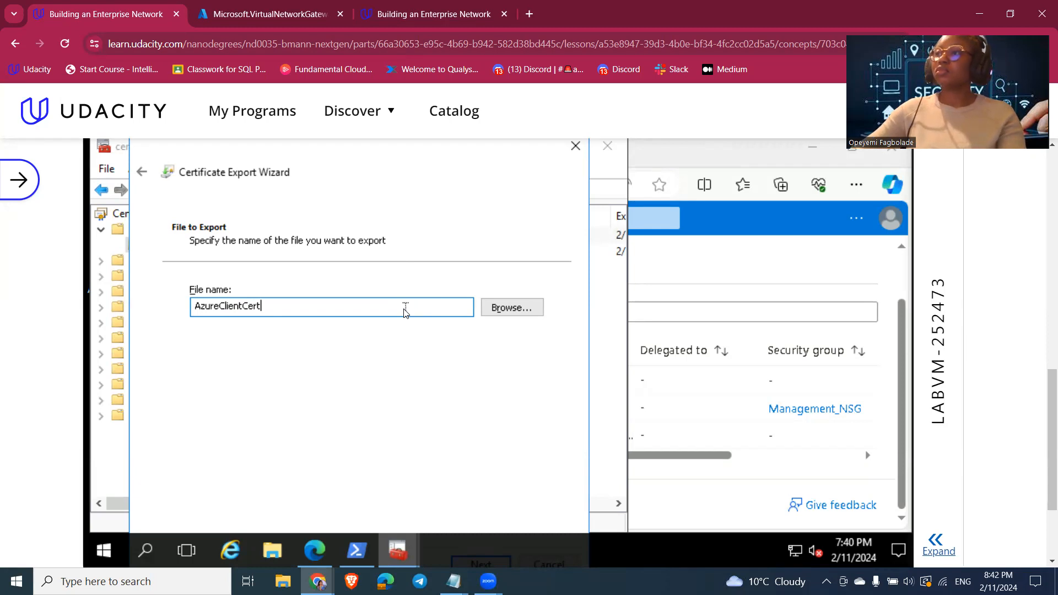
click(524, 309)
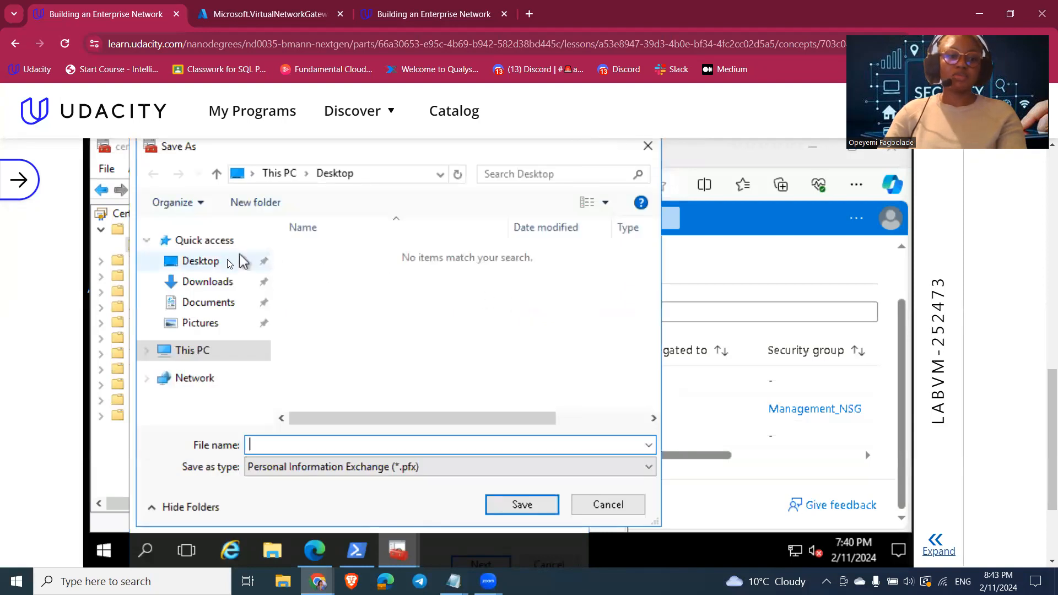
click(224, 260)
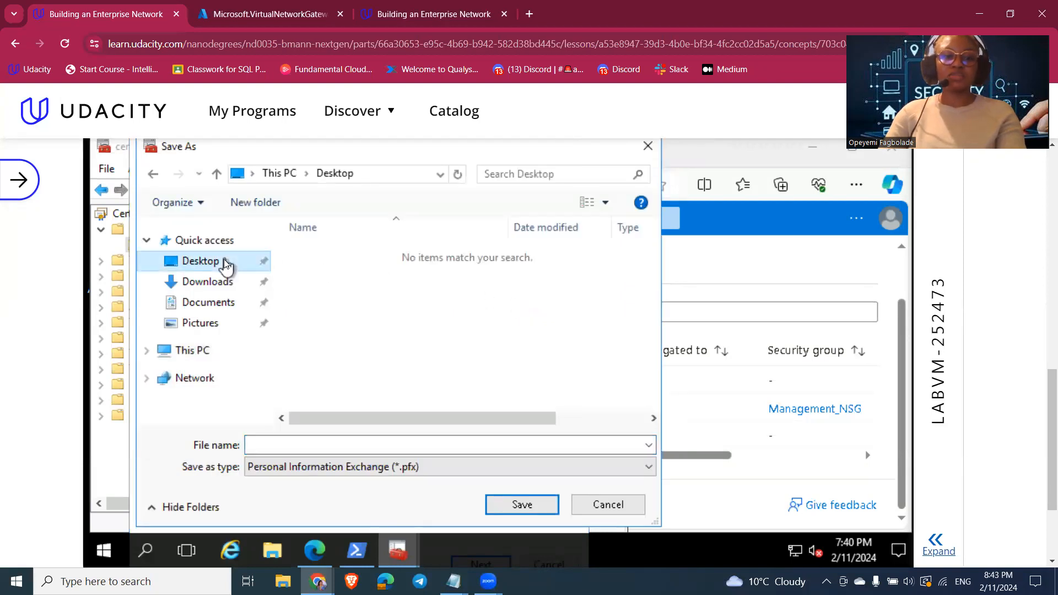
click(359, 449)
text(Az)
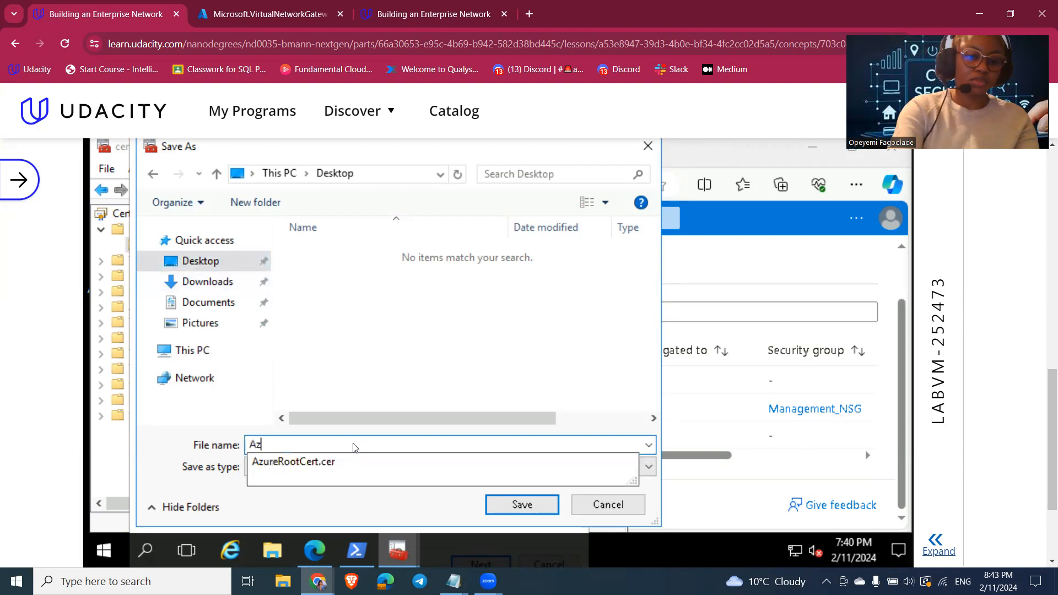
text(ureC)
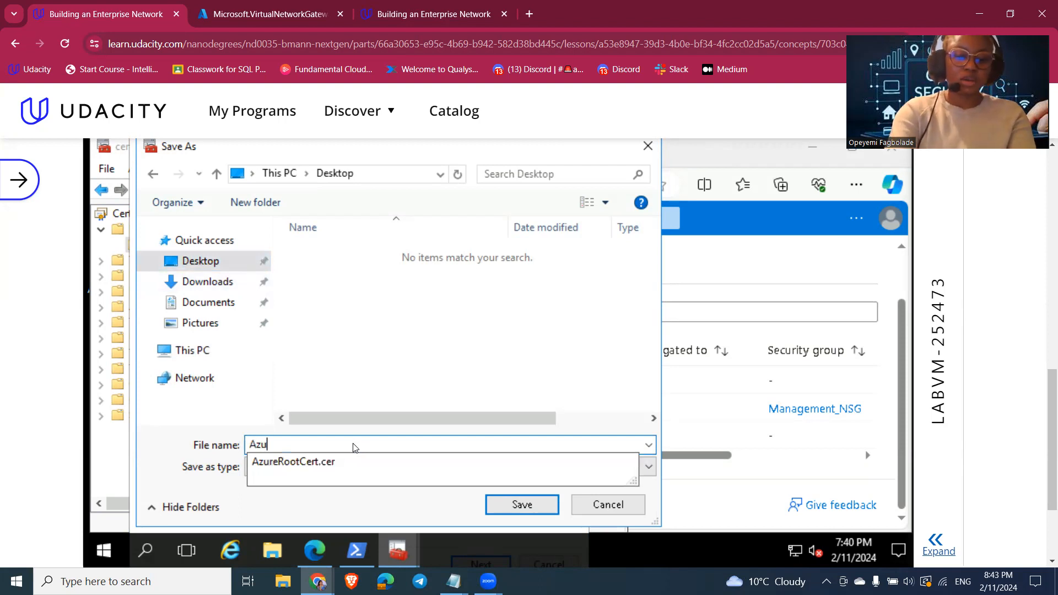
text(entCert)
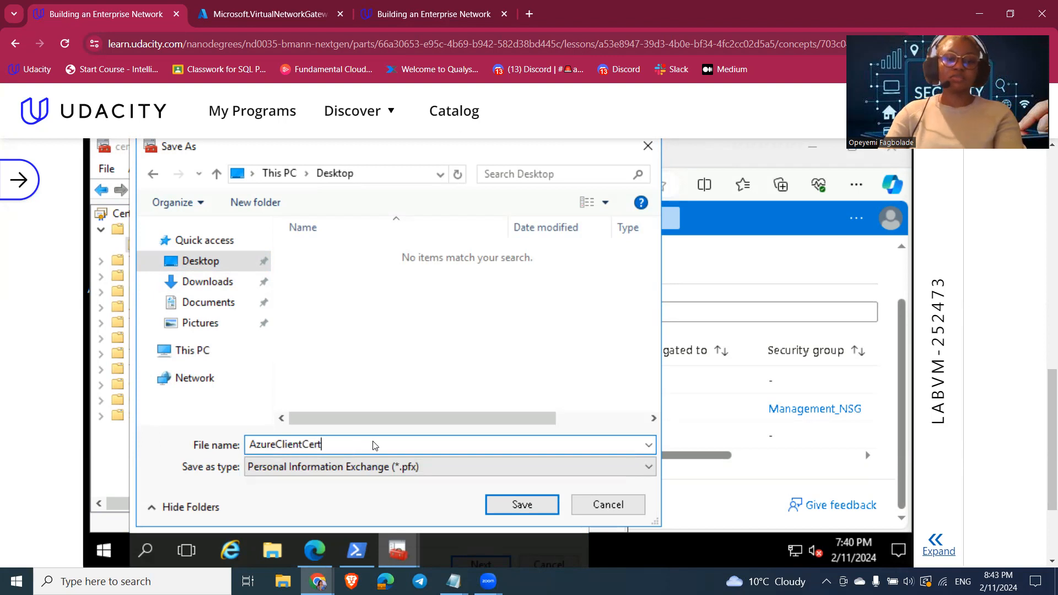
click(522, 505)
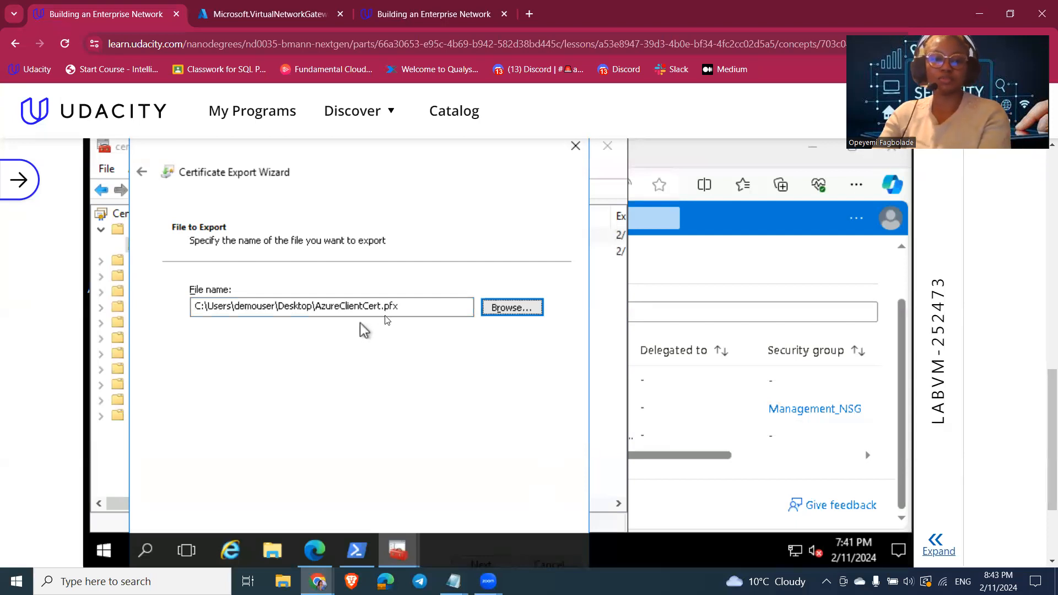
Step: Complete the client certificate export and dismiss the confirmation message
click(405, 309)
key(Return)
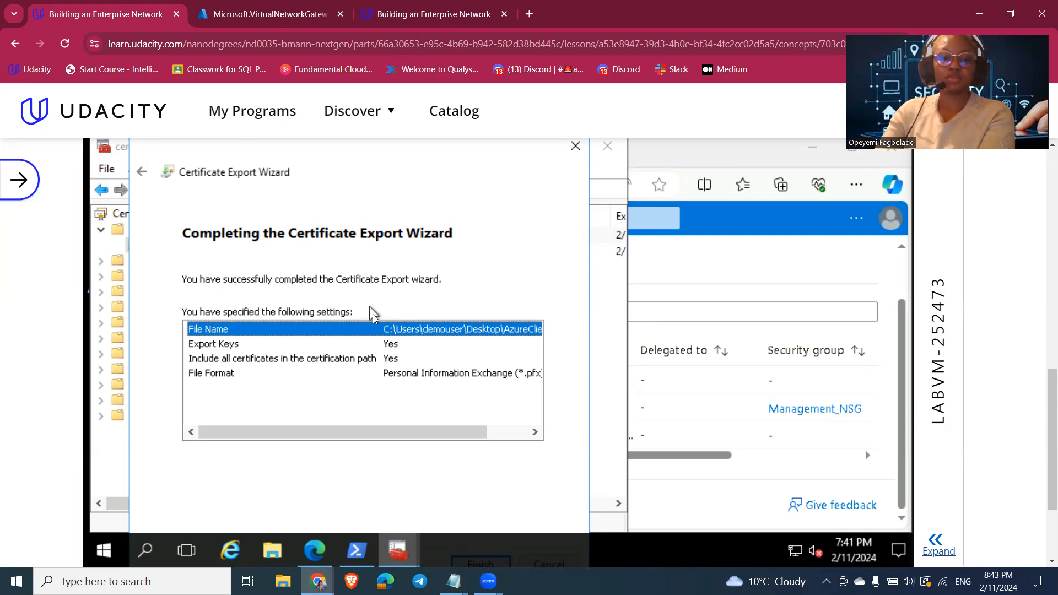
drag(392, 427, 268, 446)
key(Return)
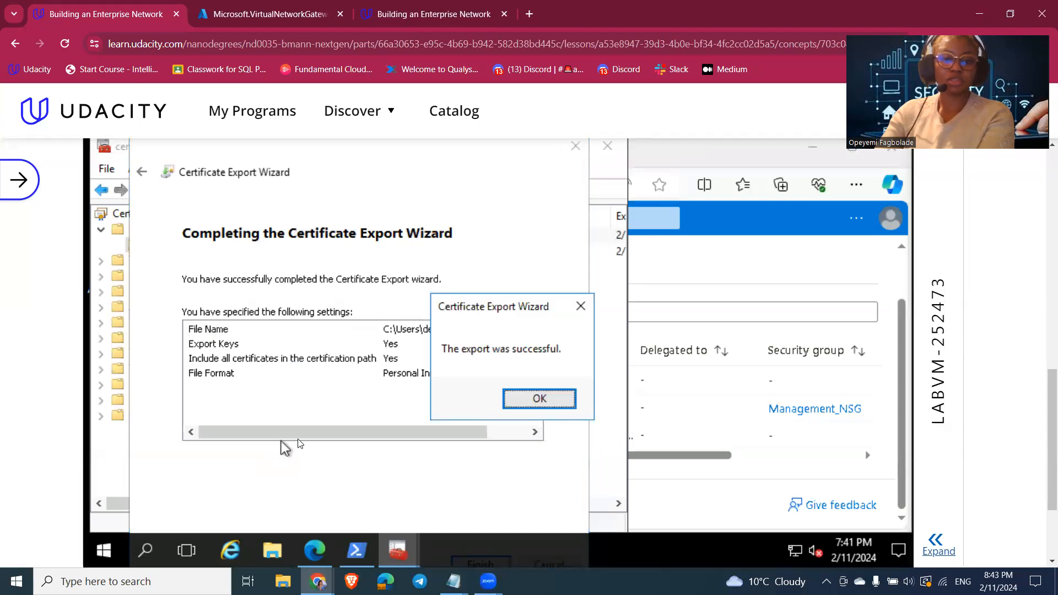
click(513, 397)
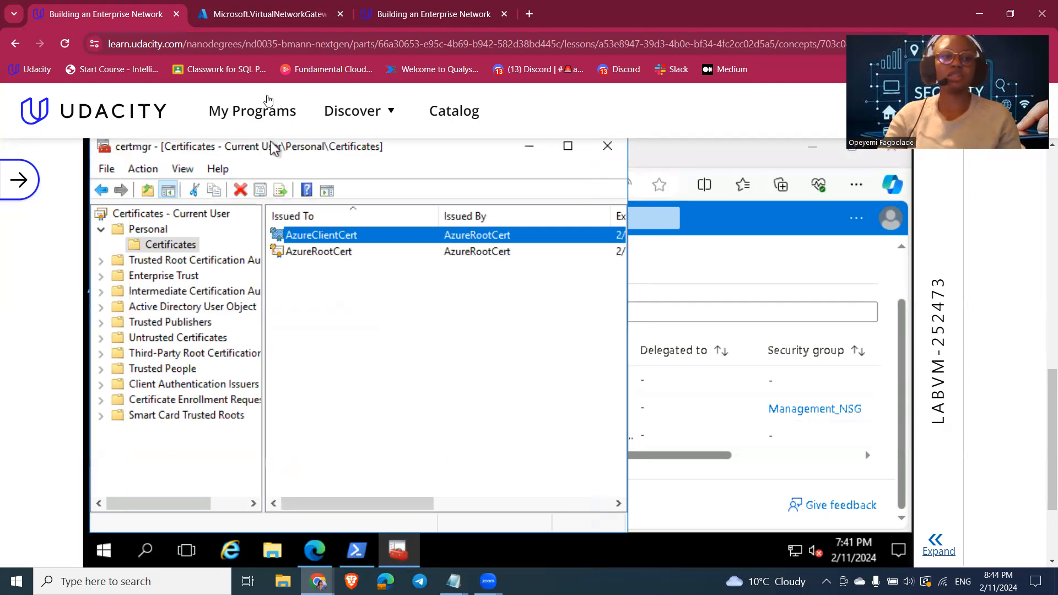
Step: Check the virtual network gateway deployment's status in the Azure portal and return to the Udacity lab machine
click(303, 18)
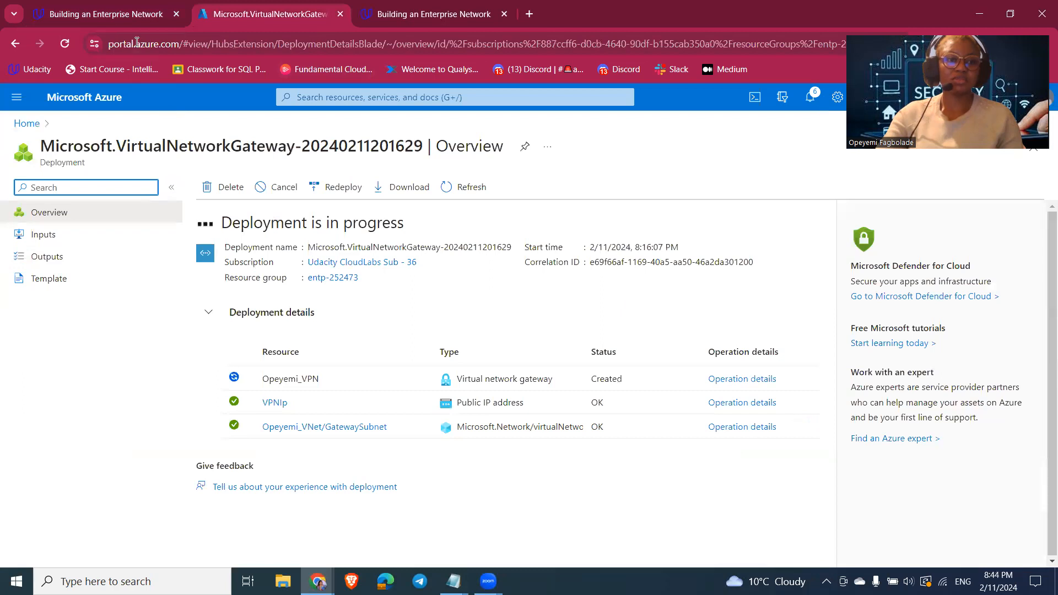
click(142, 16)
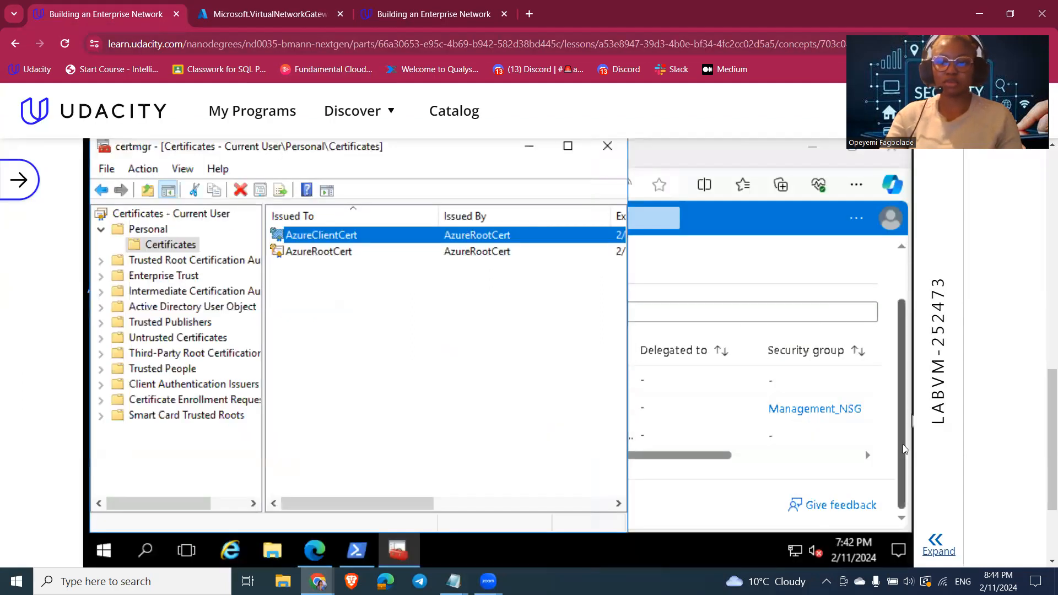